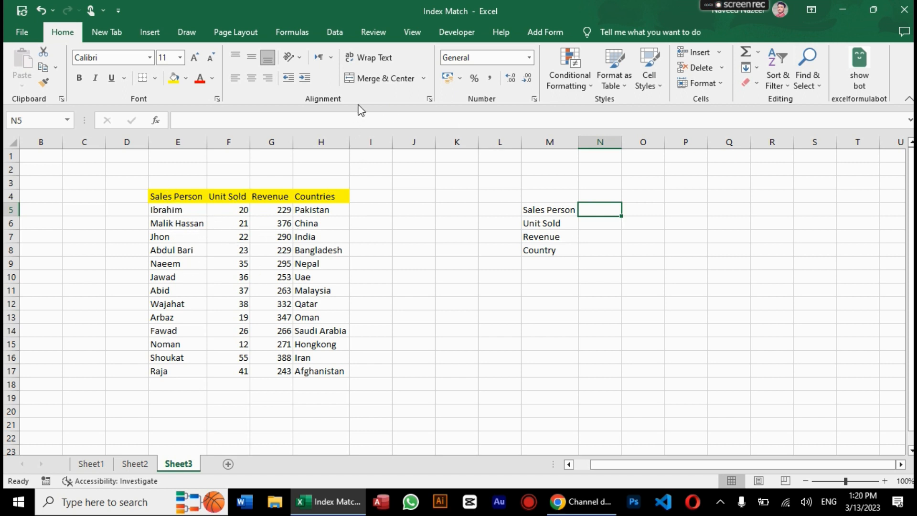
Step: Add list data validation to cell N5 with the salesperson names in E5:E17 as the source
{"action": "left_click", "coordinate": [342, 31]}
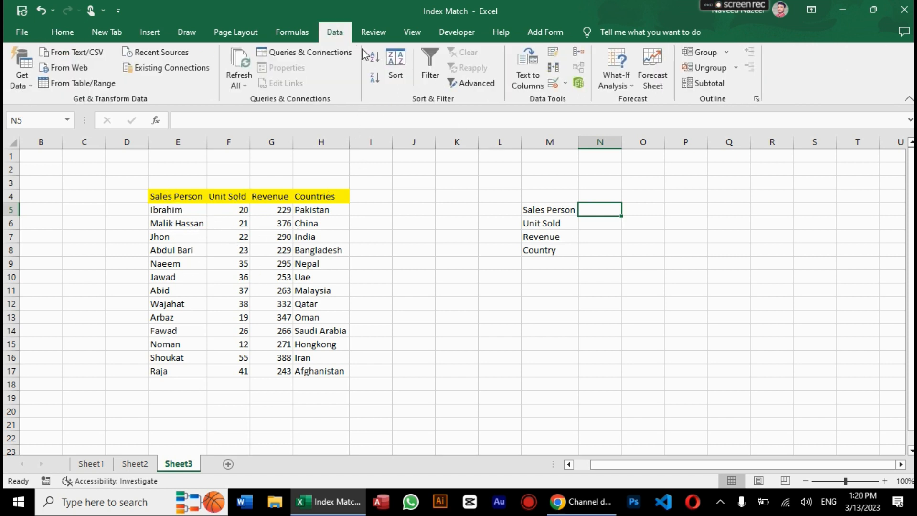
{"action": "left_click", "coordinate": [556, 84]}
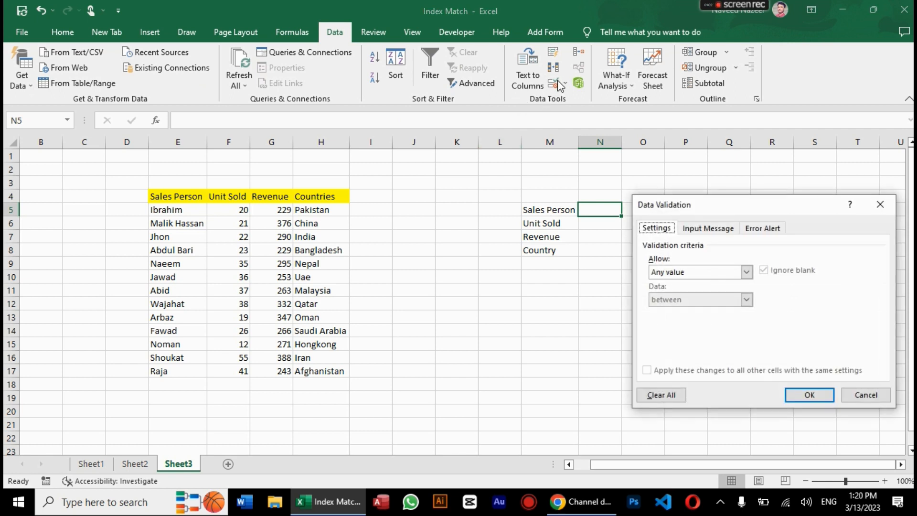
{"action": "left_click", "coordinate": [746, 272]}
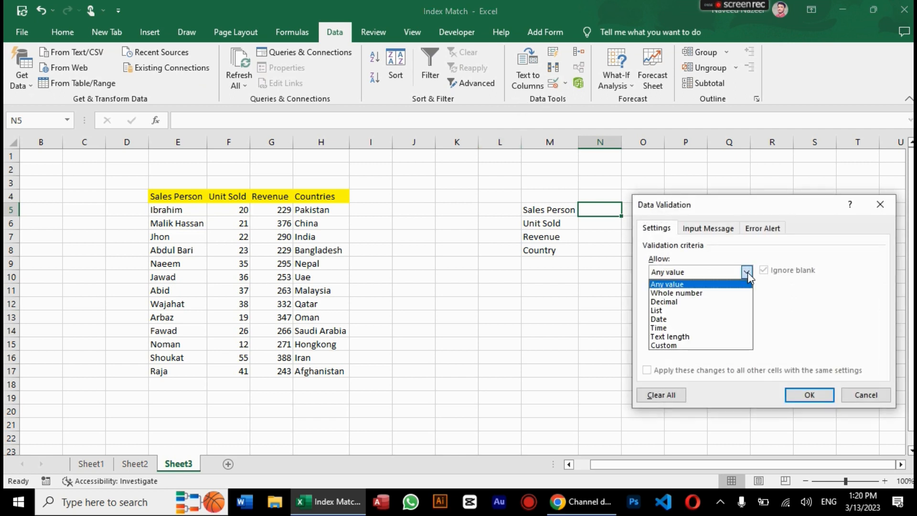
{"action": "left_click", "coordinate": [728, 311]}
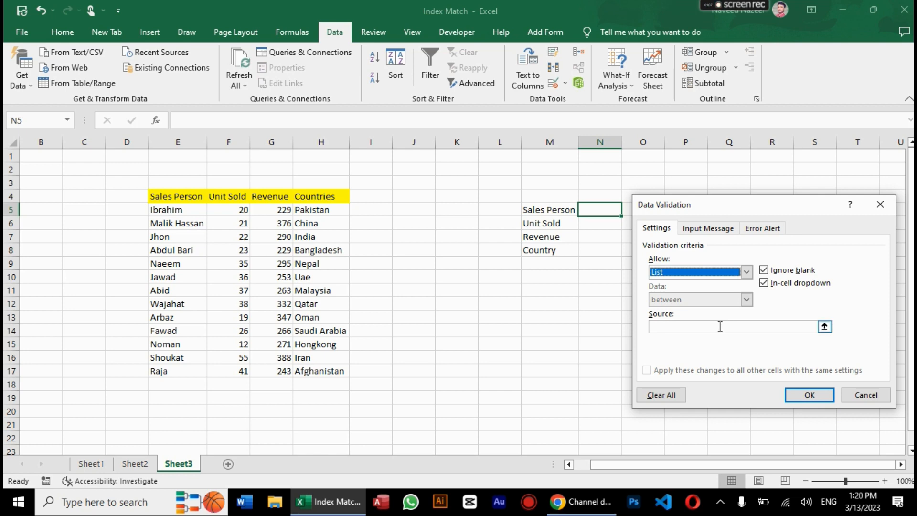
{"action": "left_click", "coordinate": [720, 326]}
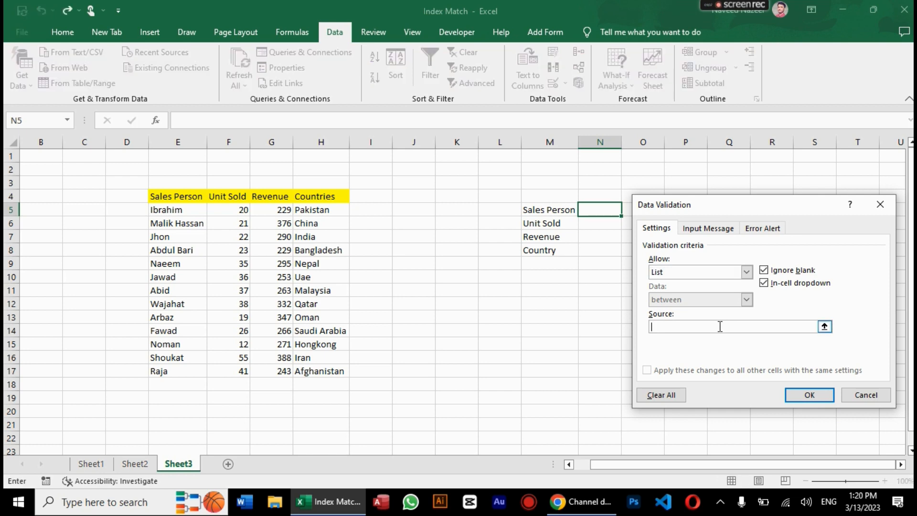
{"action": "left_click", "coordinate": [185, 209]}
{"action": "left_click_drag", "start_coordinate": [185, 209], "coordinate": [176, 374]}
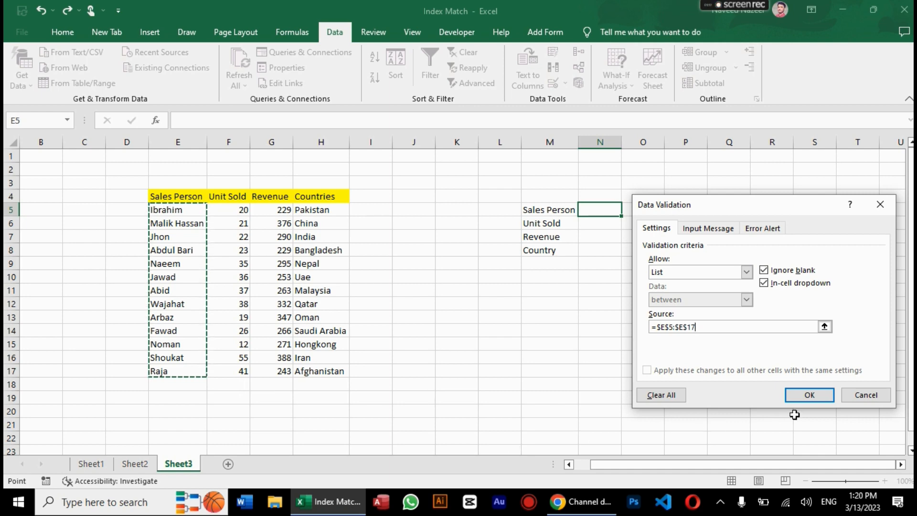
{"action": "left_click", "coordinate": [802, 395]}
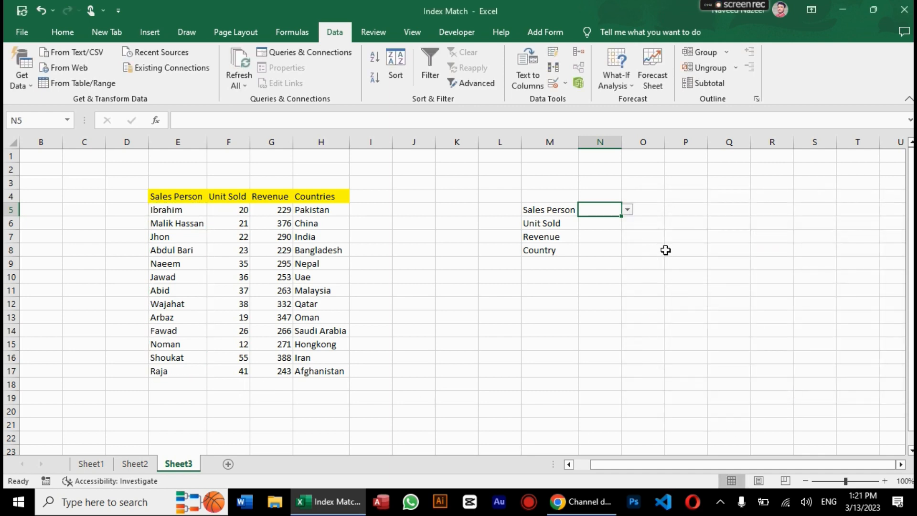
Step: Widen column N and choose the salesperson listed in E11 from the N5 drop-down list
{"action": "left_click_drag", "start_coordinate": [622, 144], "coordinate": [664, 152]}
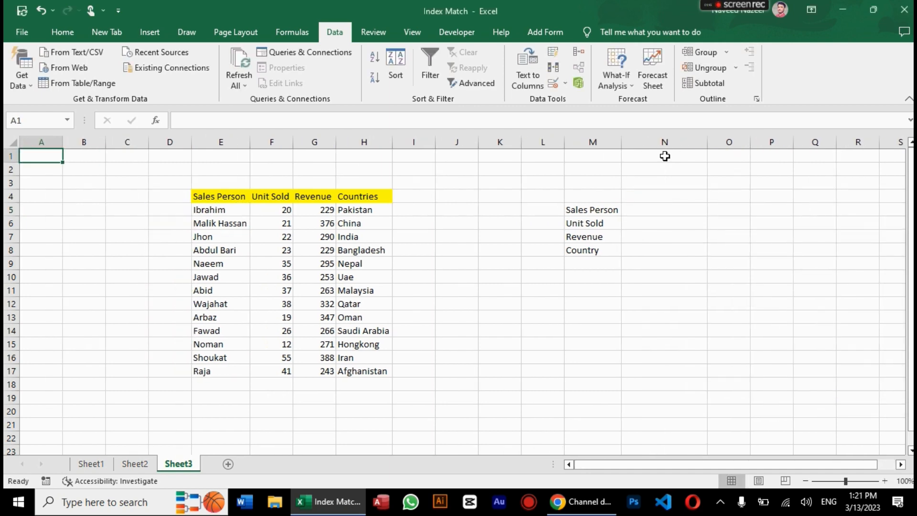
{"action": "left_click", "coordinate": [655, 200]}
{"action": "left_click", "coordinate": [690, 209]}
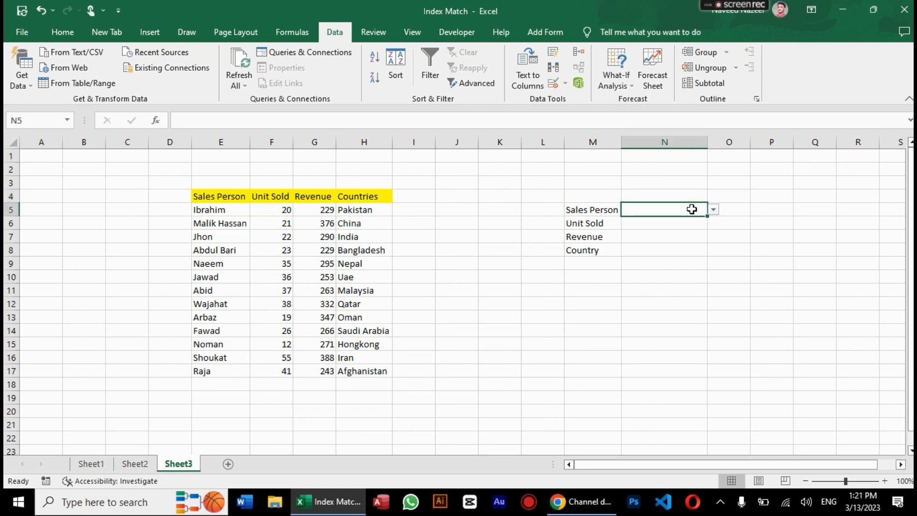
{"action": "left_click", "coordinate": [713, 210]}
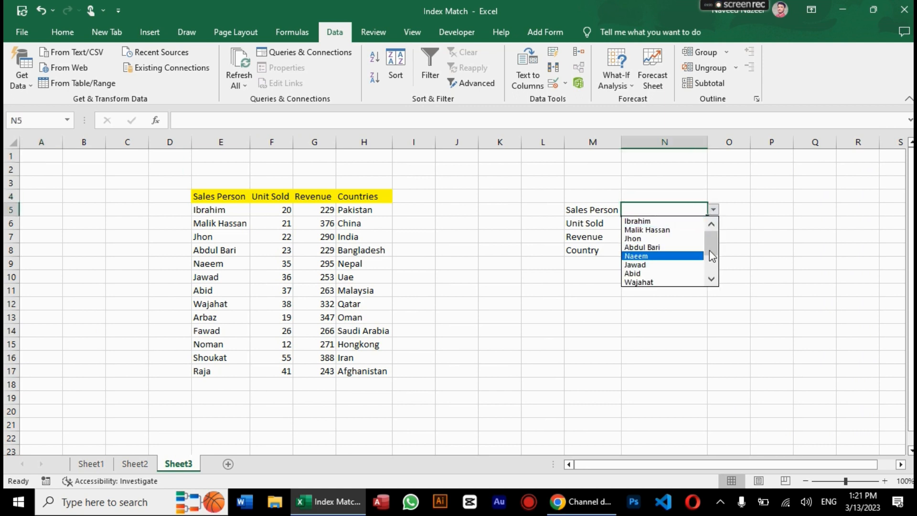
{"action": "left_click_drag", "start_coordinate": [710, 250], "coordinate": [710, 280]}
{"action": "left_click", "coordinate": [677, 246]}
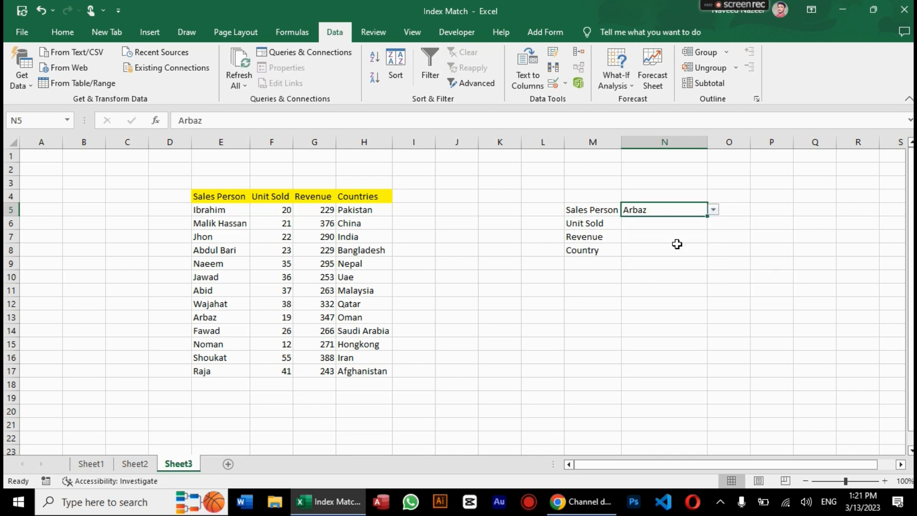
{"action": "left_click", "coordinate": [713, 211]}
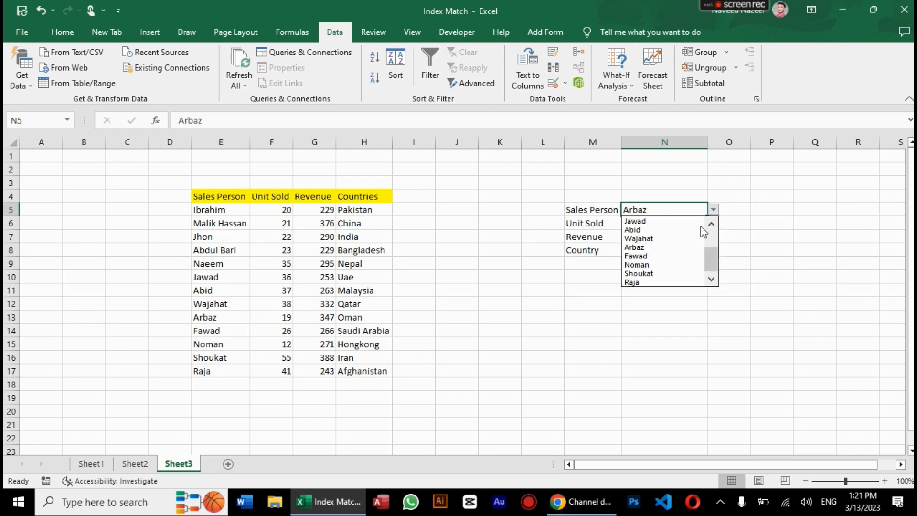
{"action": "left_click", "coordinate": [700, 228]}
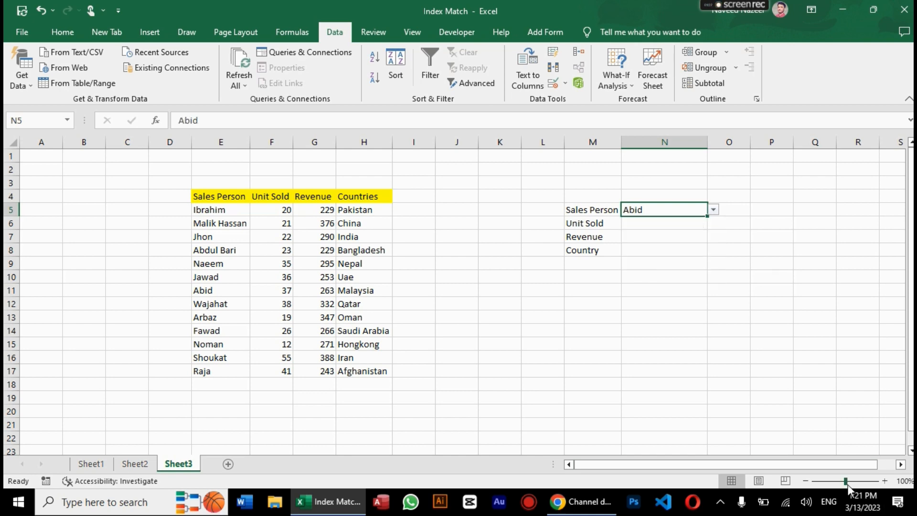
{"action": "left_click_drag", "start_coordinate": [847, 483], "coordinate": [852, 486]}
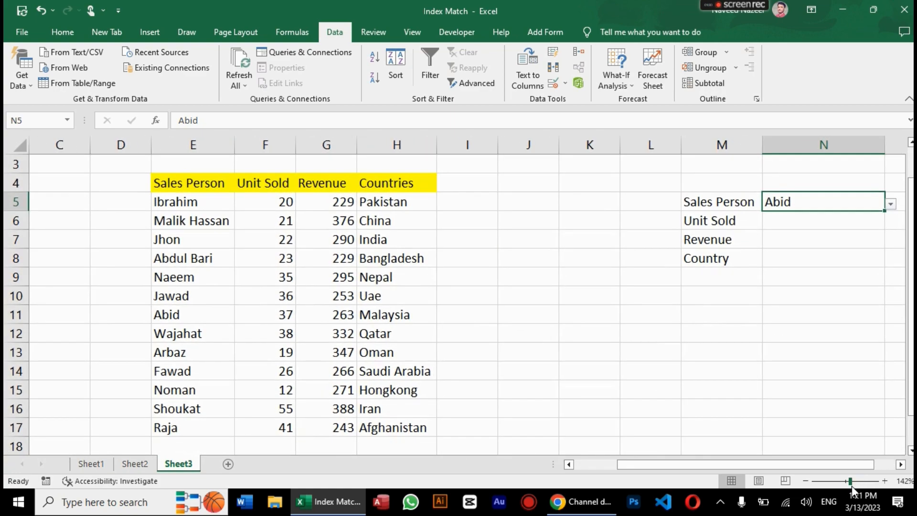
{"action": "left_click", "coordinate": [784, 224]}
{"action": "type", "text": "="}
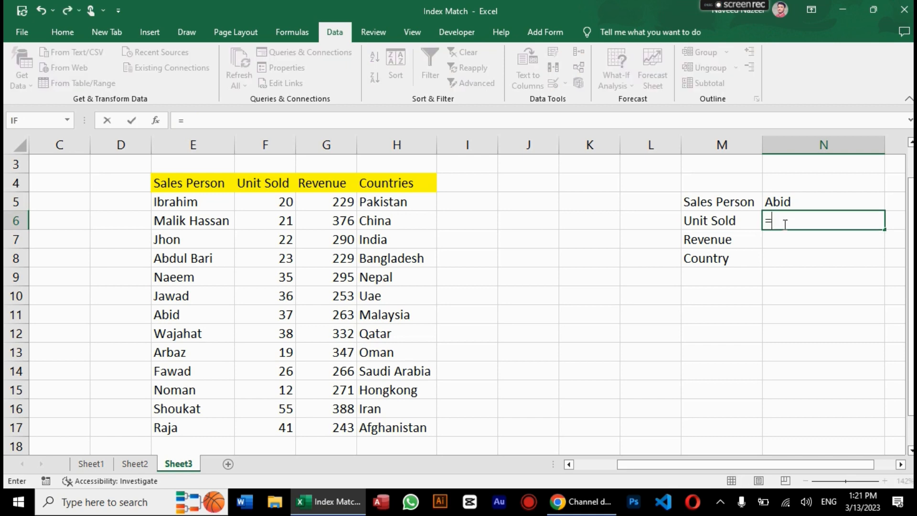
{"action": "type", "text": "vloooku"}
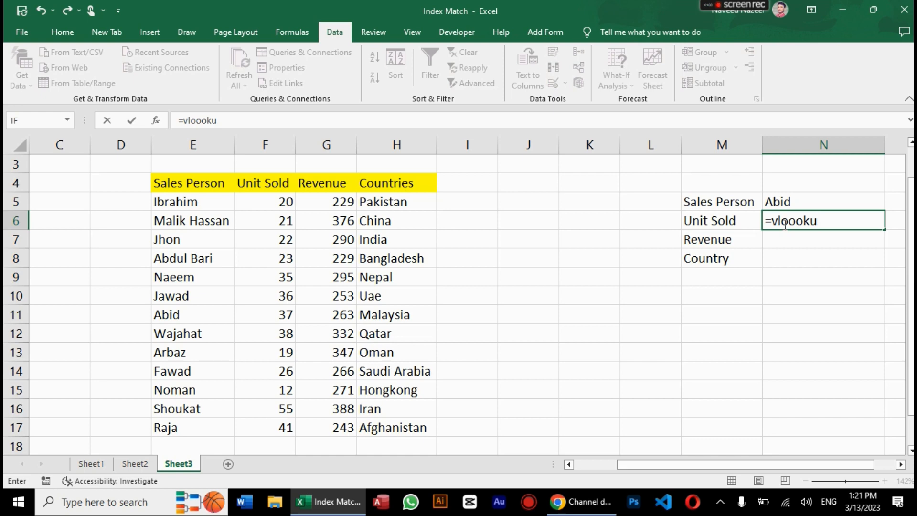
{"action": "type", "text": "p"}
{"action": "key", "text": "Tab"}
Step: Enter =VLOOKUP(N5,E4:H17,2,0) in N6 to look up the selected salesperson's units sold
{"action": "left_click", "coordinate": [784, 224]}
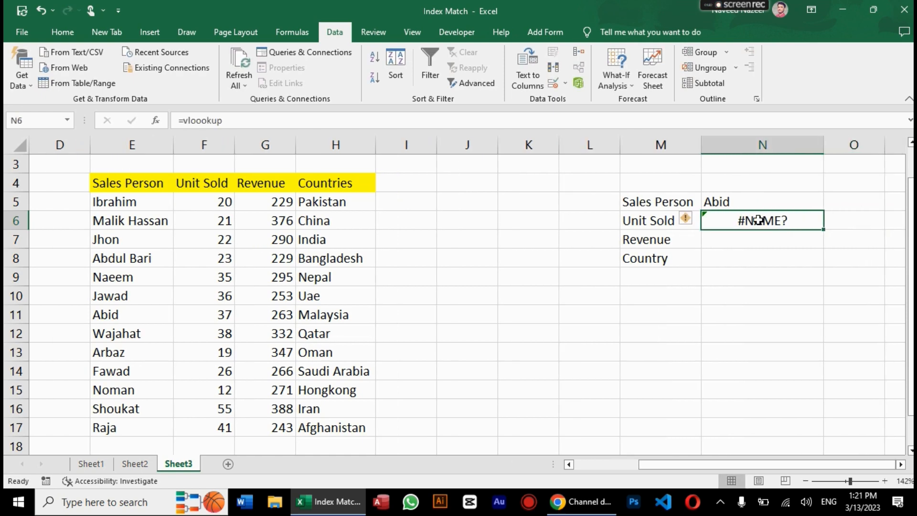
{"action": "type", "text": "=vlo"}
{"action": "key", "text": "Tab"}
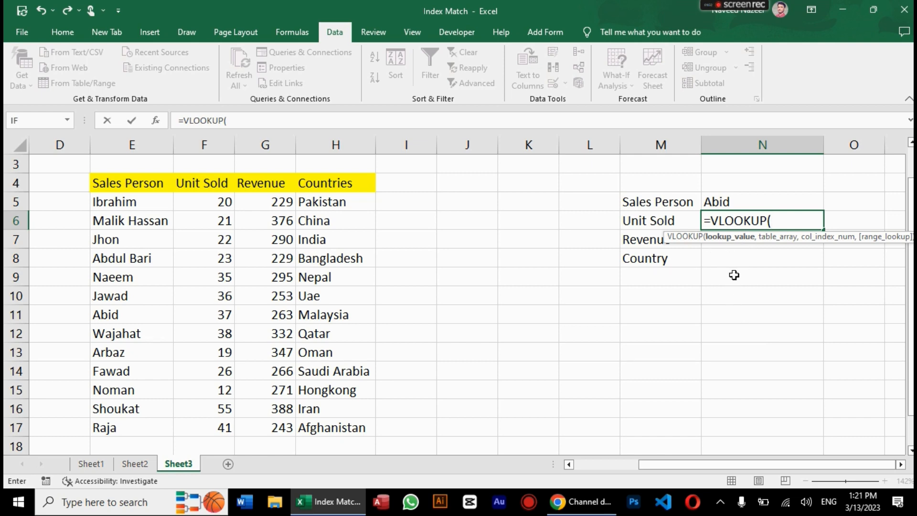
{"action": "left_click", "coordinate": [738, 201]}
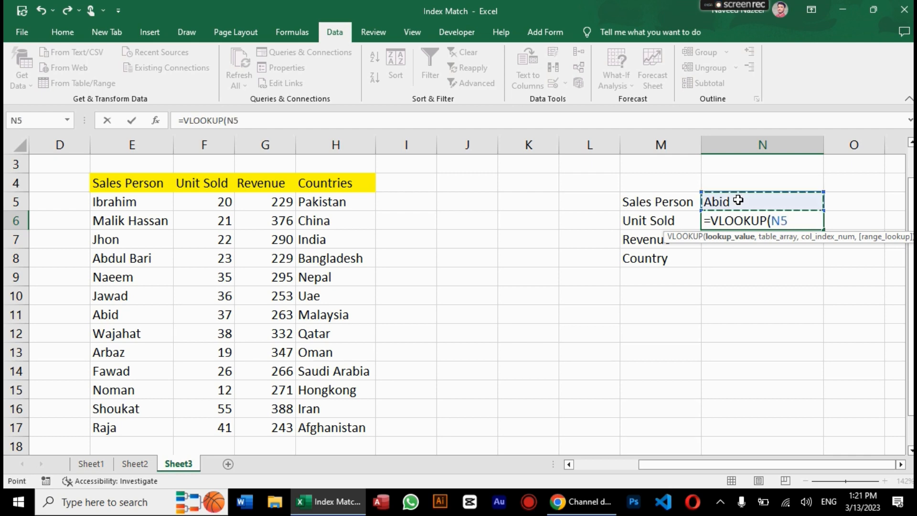
{"action": "type", "text": ","}
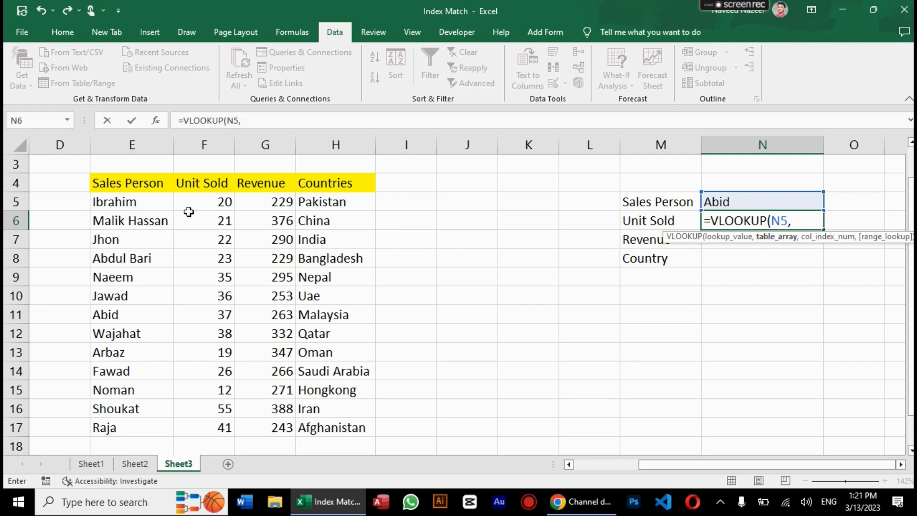
{"action": "left_click", "coordinate": [129, 192]}
{"action": "left_click_drag", "start_coordinate": [129, 192], "coordinate": [311, 428]}
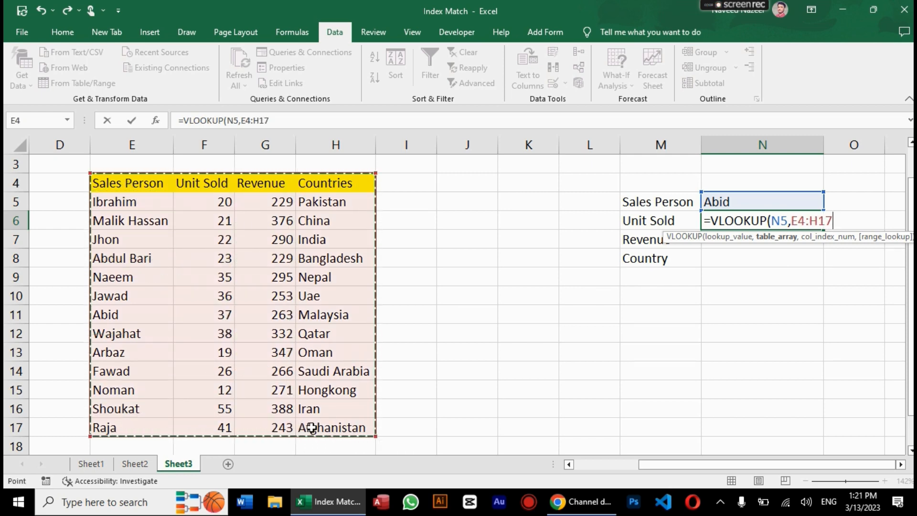
{"action": "type", "text": ","}
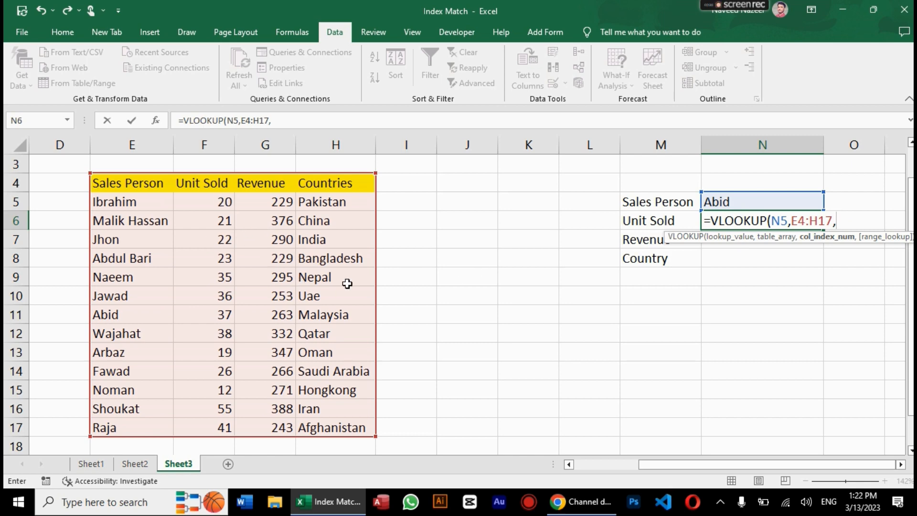
{"action": "type", "text": "2,0"}
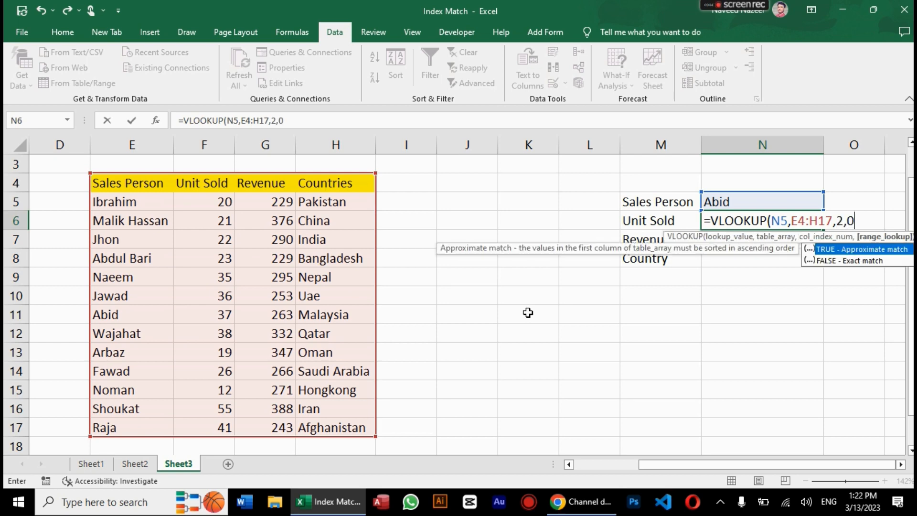
{"action": "type", "text": ")"}
{"action": "key", "text": "Return"}
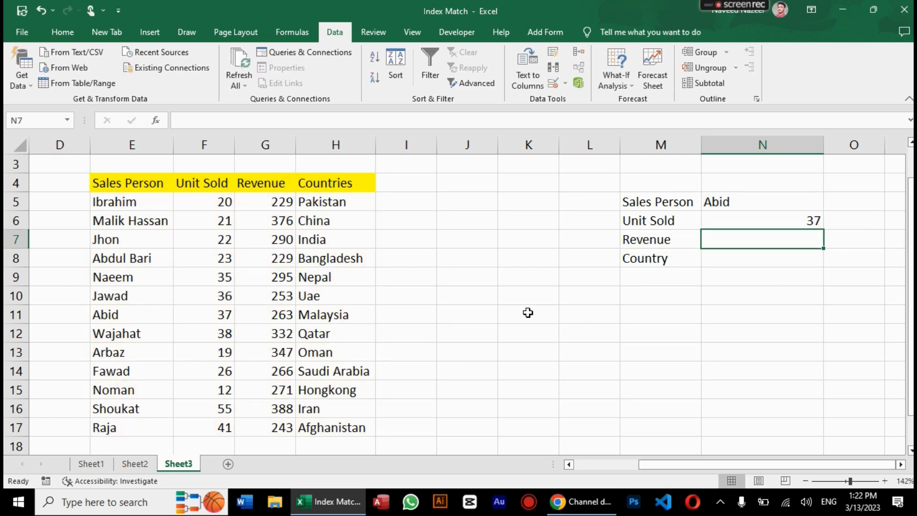
Step: Fill the Unit Sold formula from N6 down through the Revenue and Country cells, N7 and N8
{"action": "left_click", "coordinate": [816, 219]}
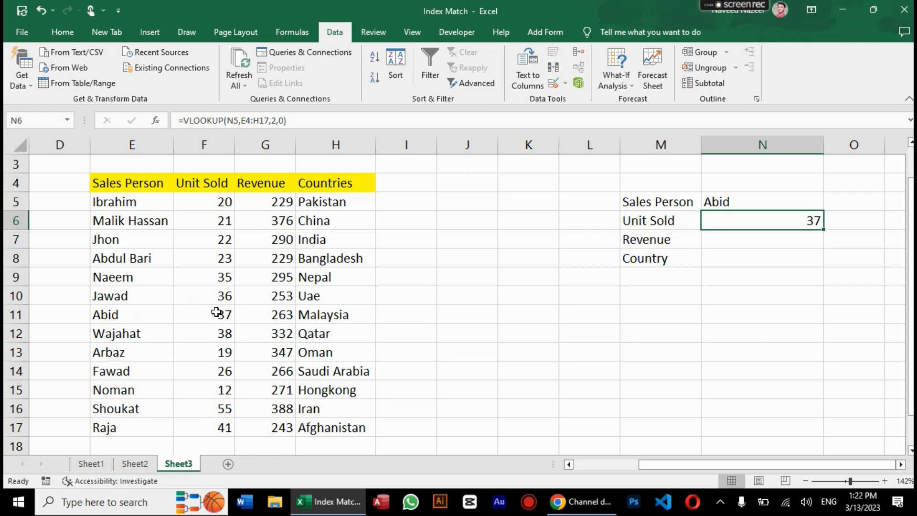
{"action": "left_click", "coordinate": [749, 241]}
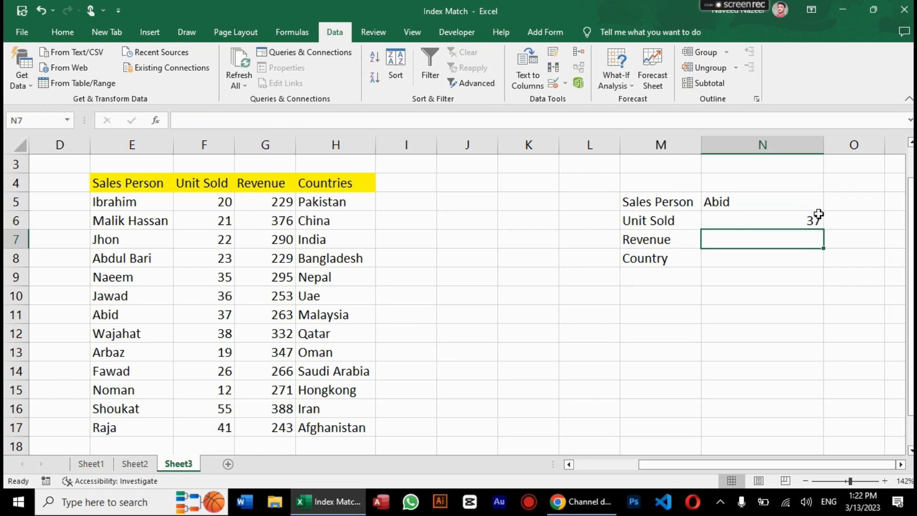
{"action": "left_click", "coordinate": [817, 221]}
{"action": "left_click_drag", "start_coordinate": [825, 228], "coordinate": [824, 261]}
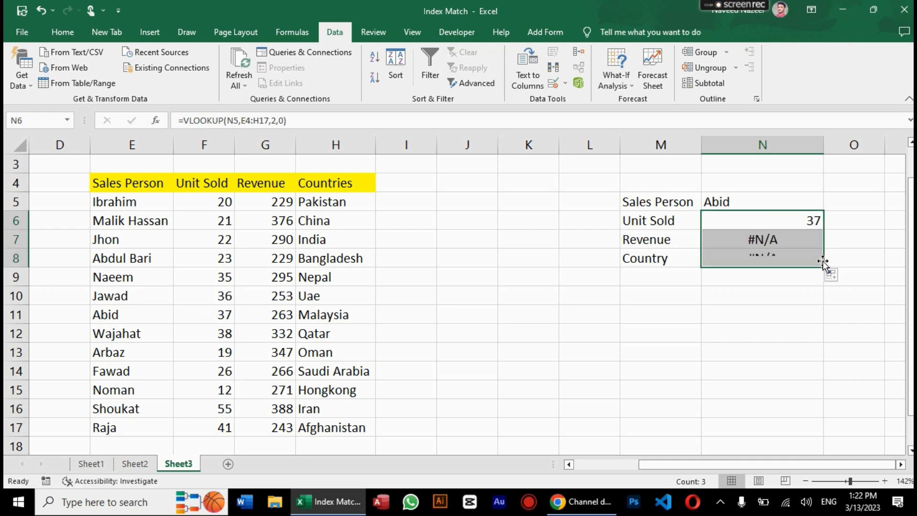
Step: Set the column index in the Revenue formula in N7 to 3
{"action": "left_click", "coordinate": [795, 243]}
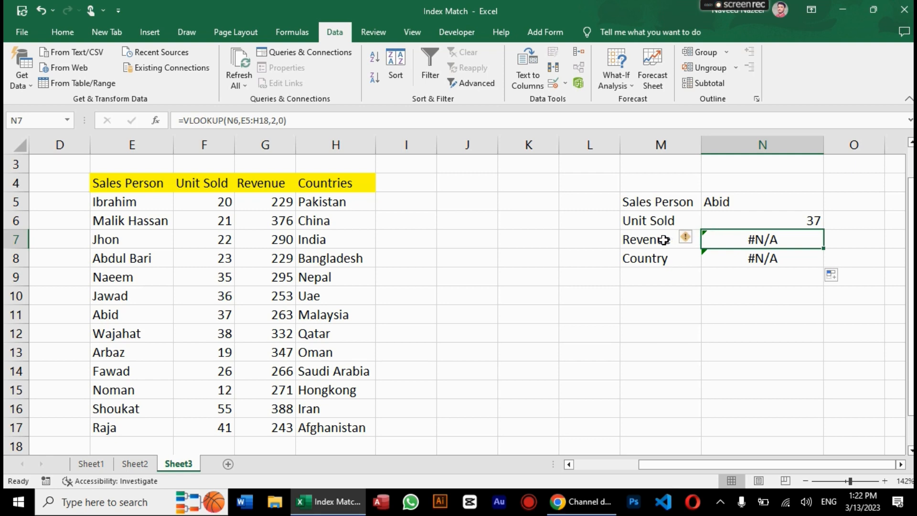
{"action": "left_click", "coordinate": [273, 120]}
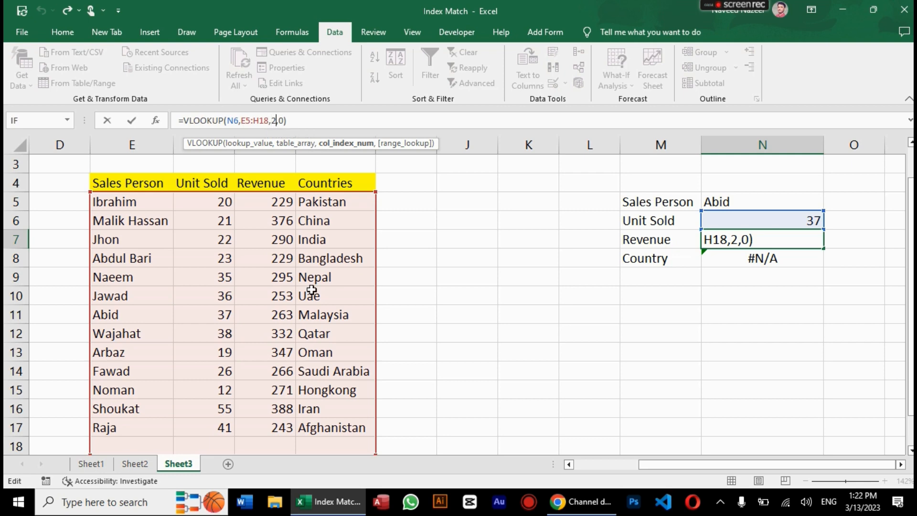
{"action": "type", "text": "3"}
{"action": "key", "text": "Return"}
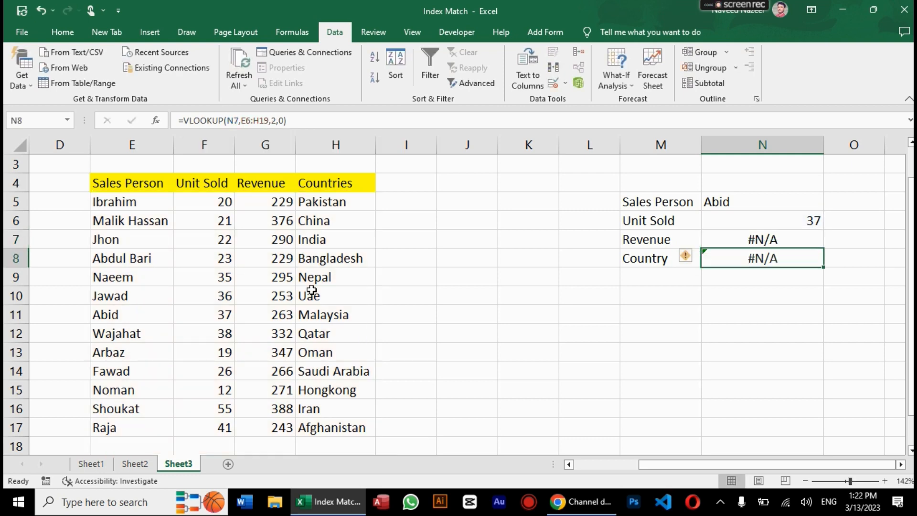
Step: Replace the Revenue formula in N7 with =VLOOKUP(N5,E4:H17,3,0)
{"action": "left_click", "coordinate": [782, 240]}
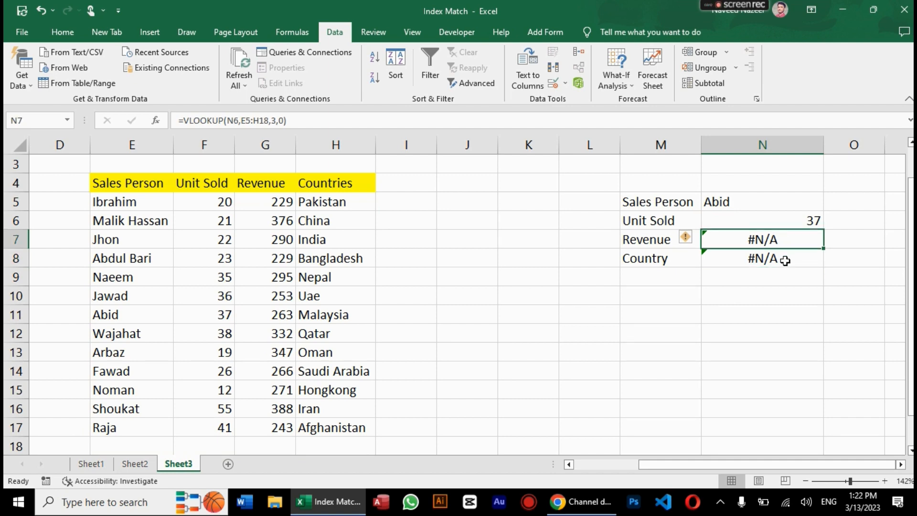
{"action": "key", "text": "F2"}
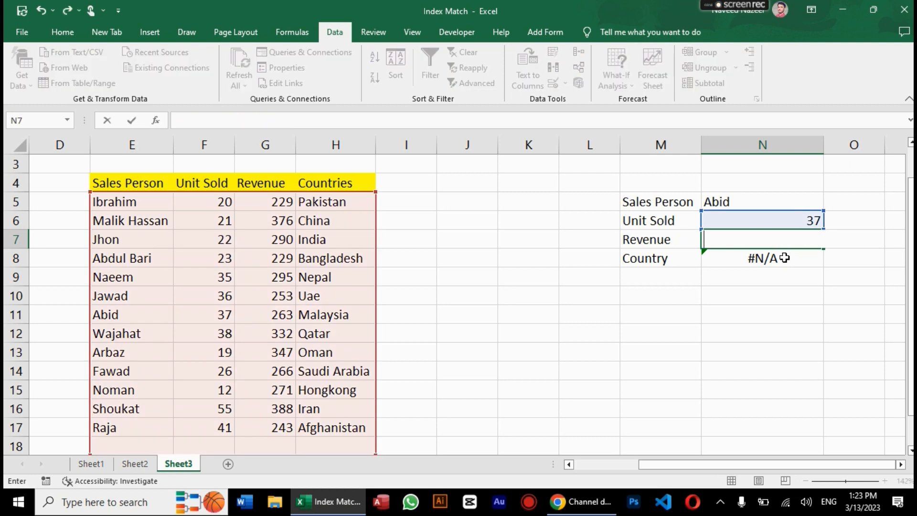
{"action": "type", "text": "=vl"}
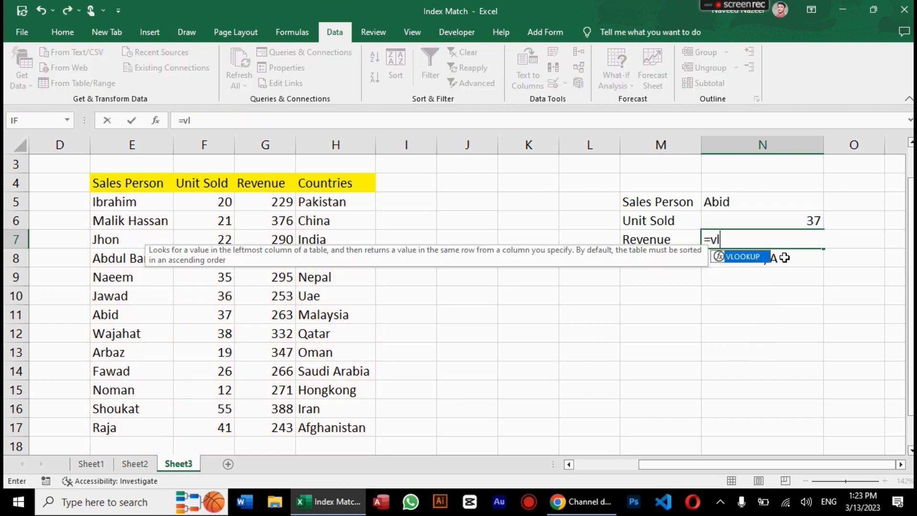
{"action": "key", "text": "Tab"}
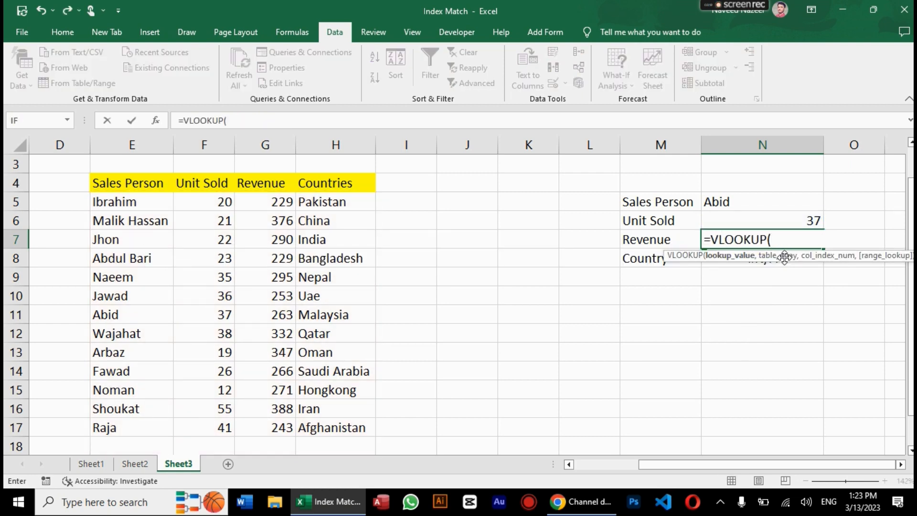
{"action": "left_click", "coordinate": [739, 201]}
{"action": "type", "text": ","}
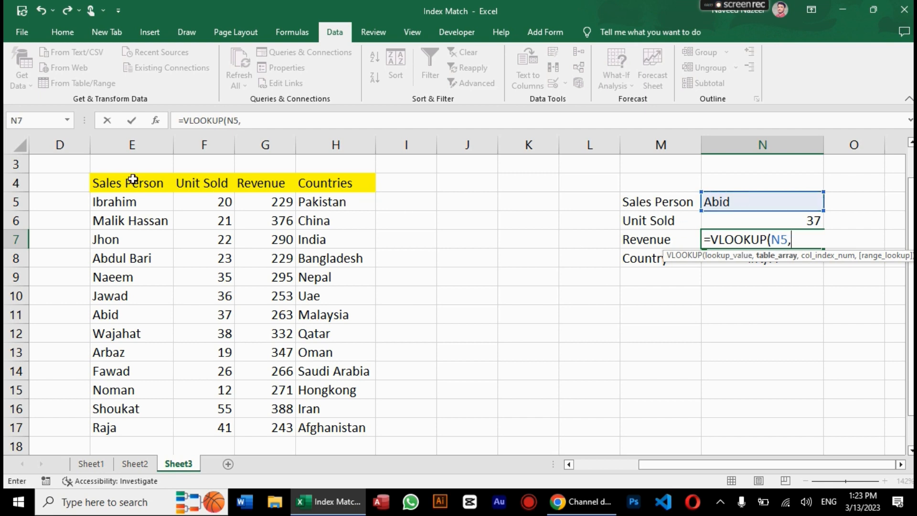
{"action": "left_click_drag", "start_coordinate": [129, 181], "coordinate": [313, 428]}
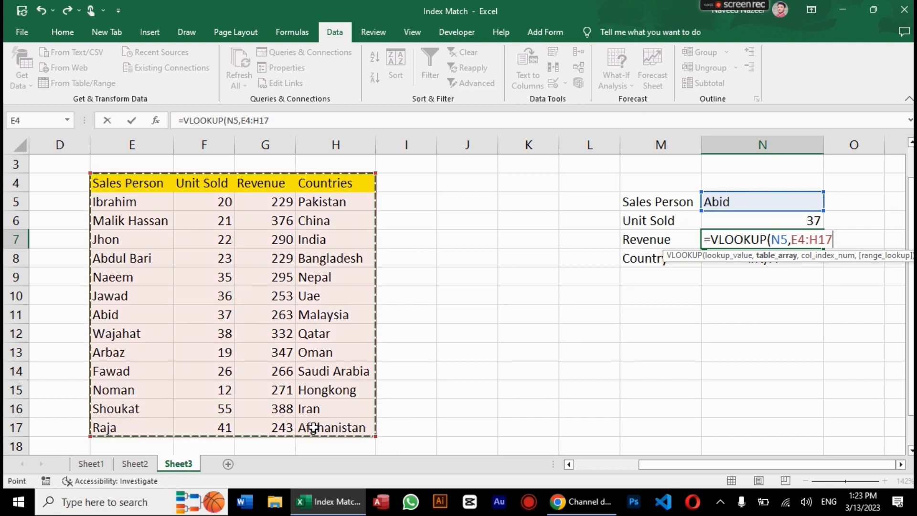
{"action": "type", "text": ","}
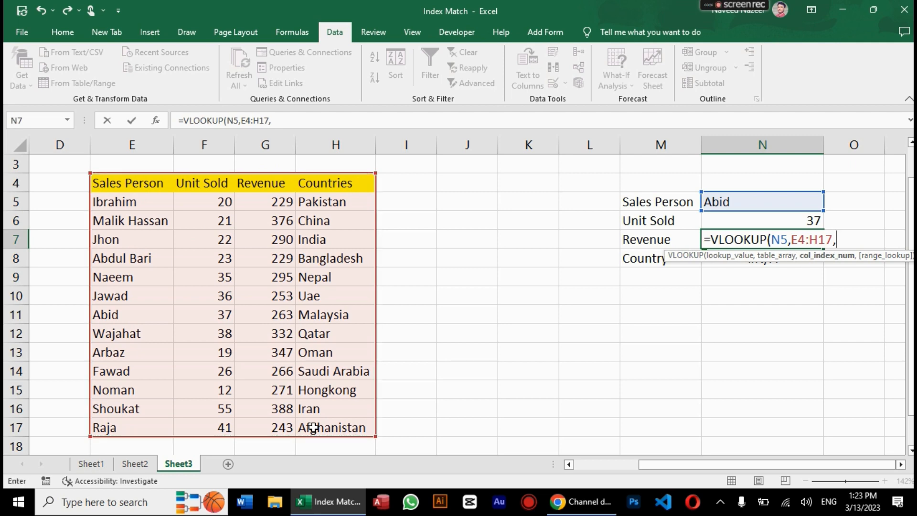
{"action": "type", "text": "3,0)"}
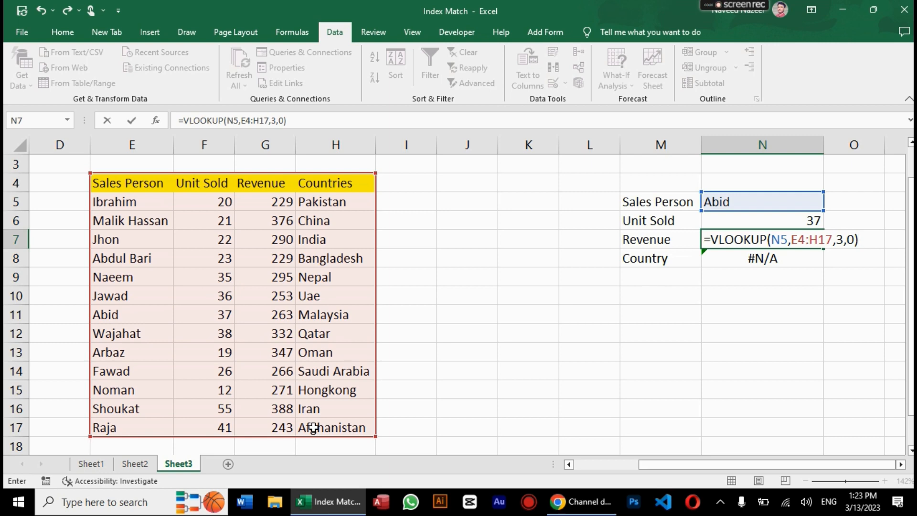
{"action": "key", "text": "Return"}
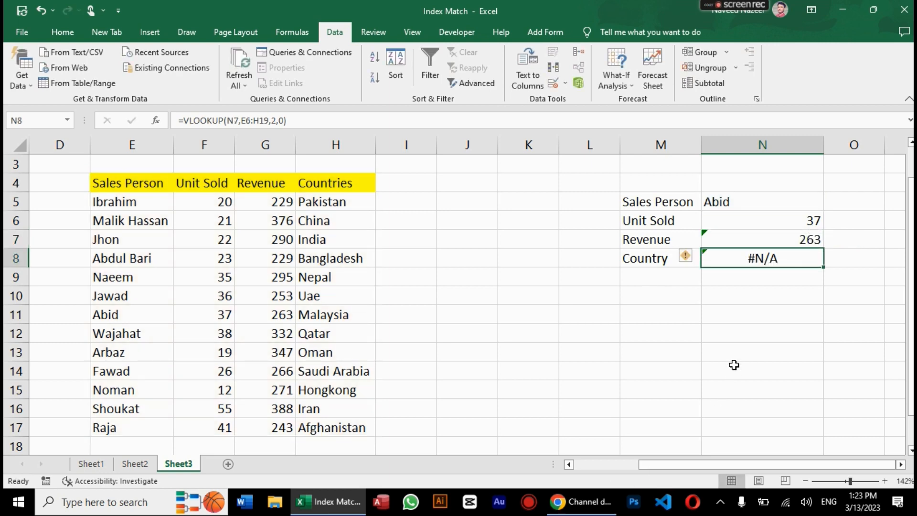
Step: Replace the Country formula in N8 with =VLOOKUP(N5,E4:H17,4,0)
{"action": "type", "text": "=vlo"}
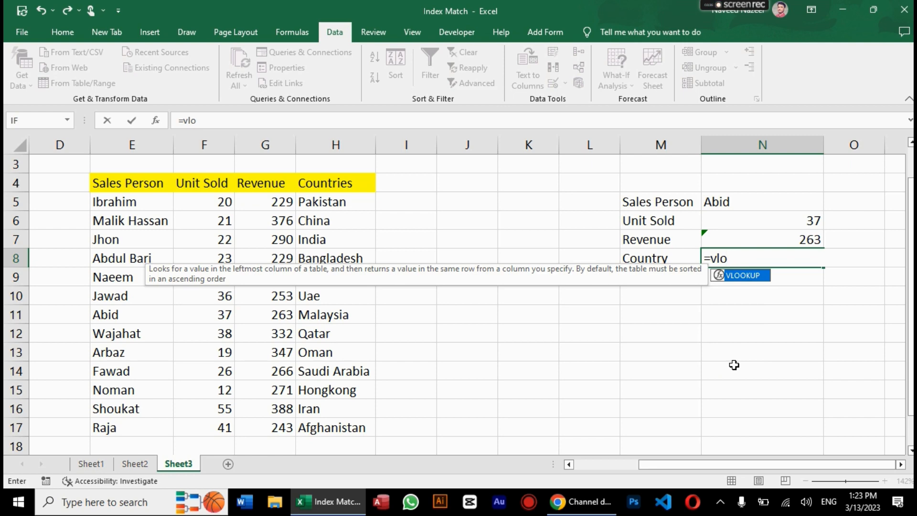
{"action": "key", "text": "Tab"}
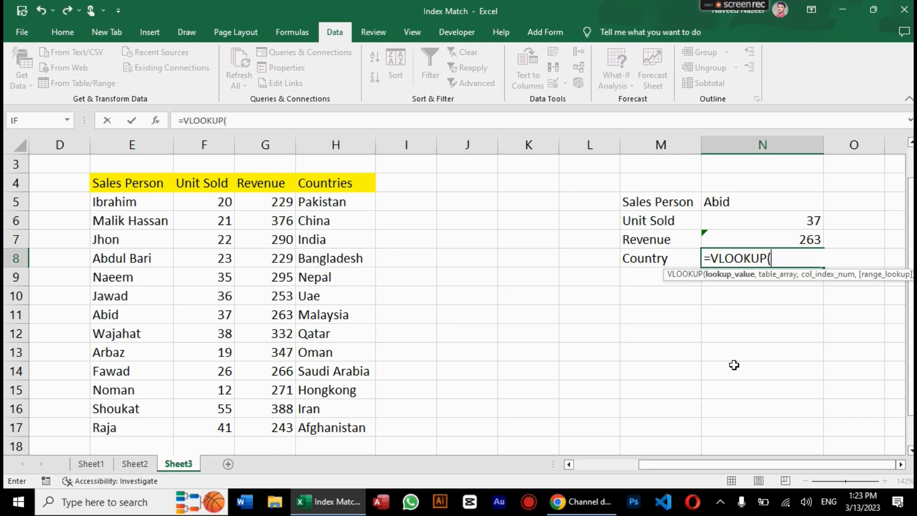
{"action": "left_click", "coordinate": [746, 202]}
{"action": "type", "text": ","}
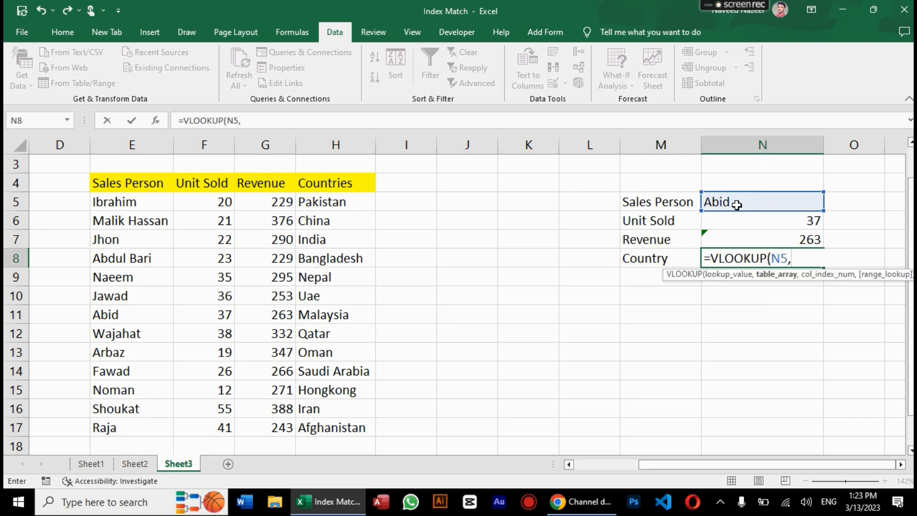
{"action": "left_click_drag", "start_coordinate": [146, 182], "coordinate": [315, 431]}
{"action": "type", "text": ","}
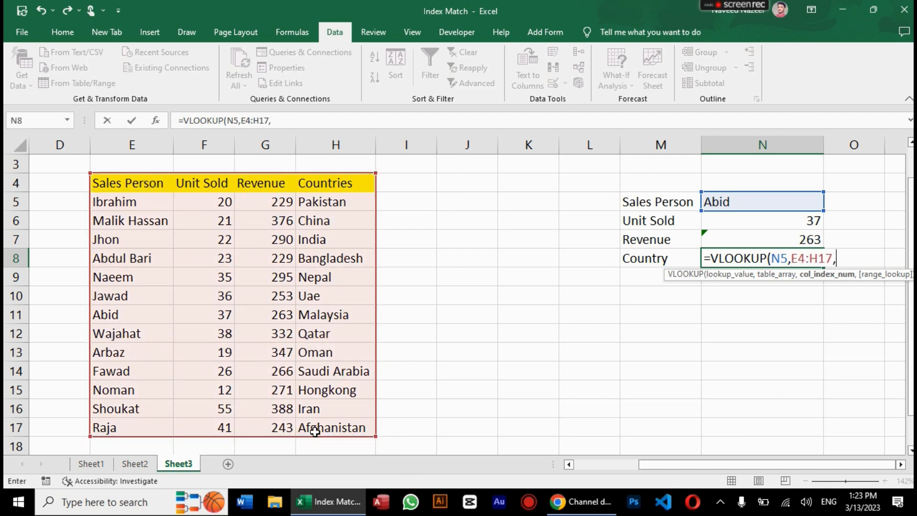
{"action": "type", "text": "4,0"}
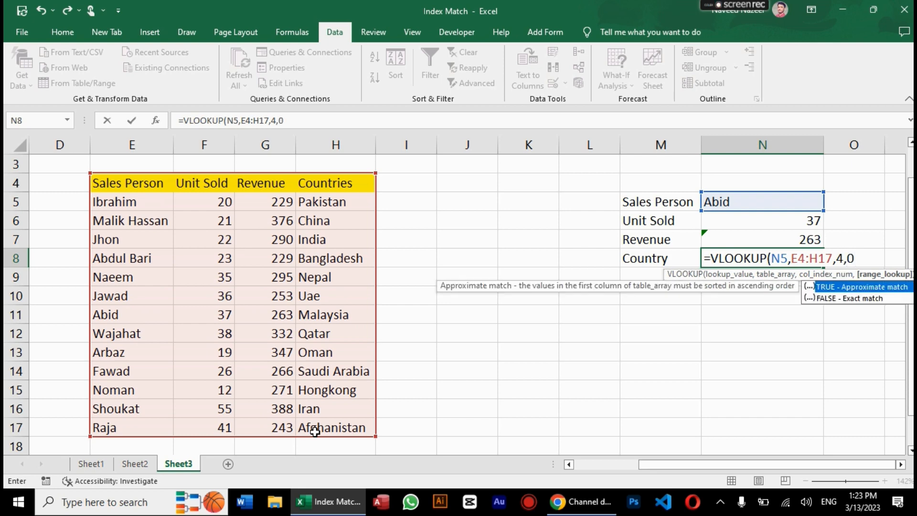
{"action": "type", "text": ")"}
{"action": "key", "text": "Return"}
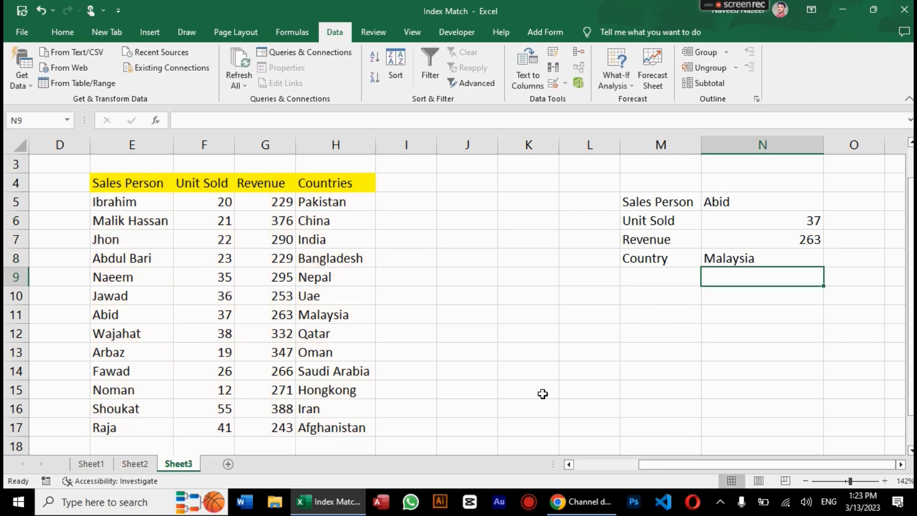
Step: Test the lookup panel by choosing the salesperson listed in E12 from the N5 drop-down list
{"action": "left_click", "coordinate": [770, 205]}
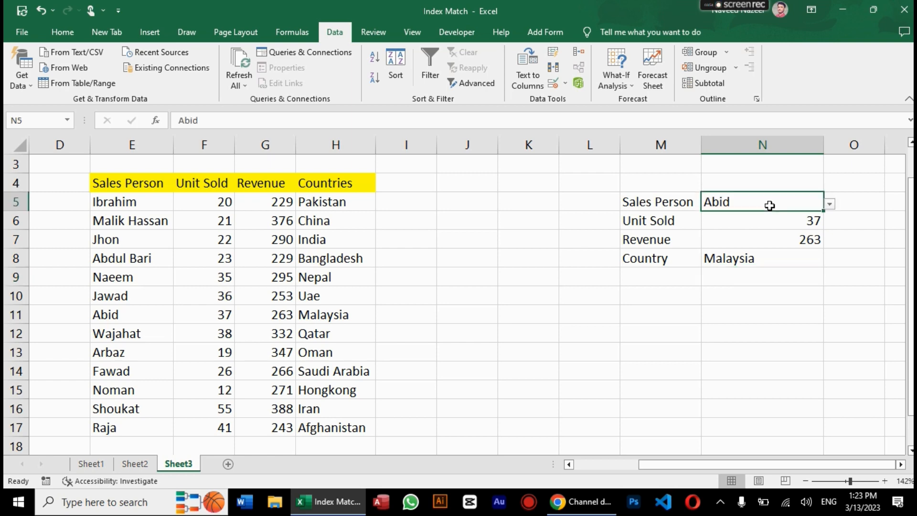
{"action": "left_click", "coordinate": [830, 204]}
{"action": "left_click", "coordinate": [779, 242]}
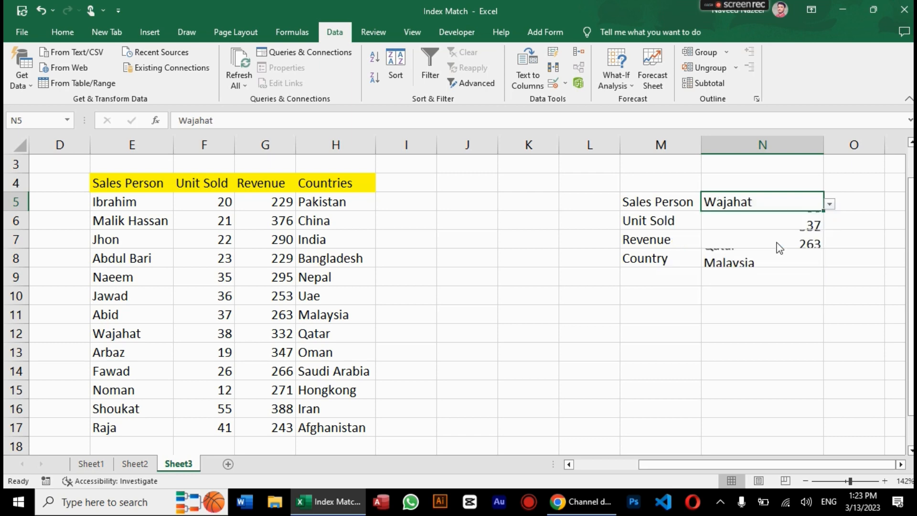
Step: Enlarge the lookup panel and choose the salesperson listed in E16 from the N5 drop-down list
{"action": "left_click", "coordinate": [882, 482]}
{"action": "left_click", "coordinate": [882, 482]}
{"action": "left_click", "coordinate": [883, 483]}
{"action": "left_click", "coordinate": [882, 483]}
{"action": "left_click", "coordinate": [883, 483]}
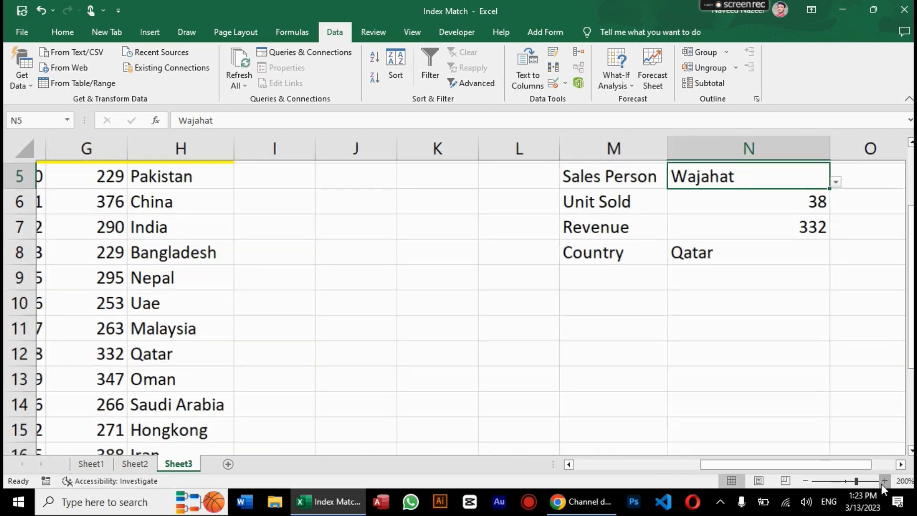
{"action": "left_click", "coordinate": [883, 483]}
{"action": "left_click", "coordinate": [882, 482]}
{"action": "left_click_drag", "start_coordinate": [842, 464], "coordinate": [853, 463]}
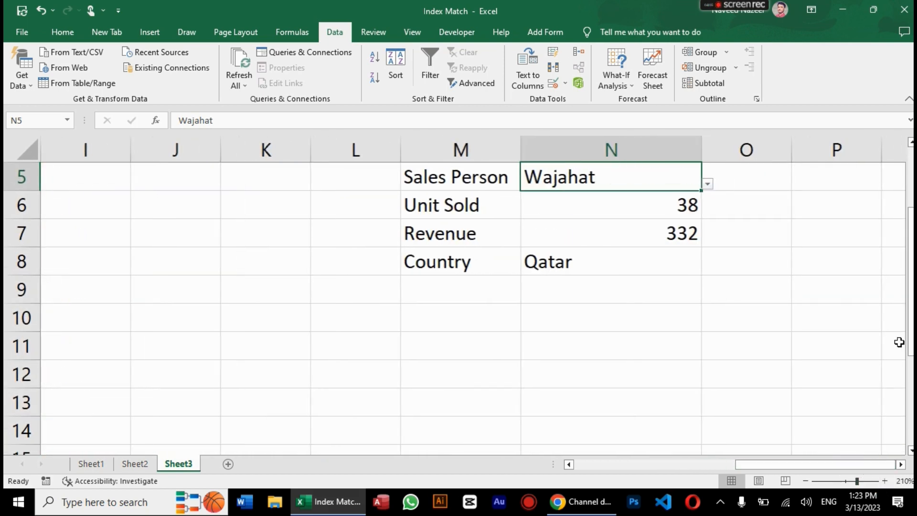
{"action": "left_click", "coordinate": [707, 184]}
{"action": "left_click", "coordinate": [625, 311]}
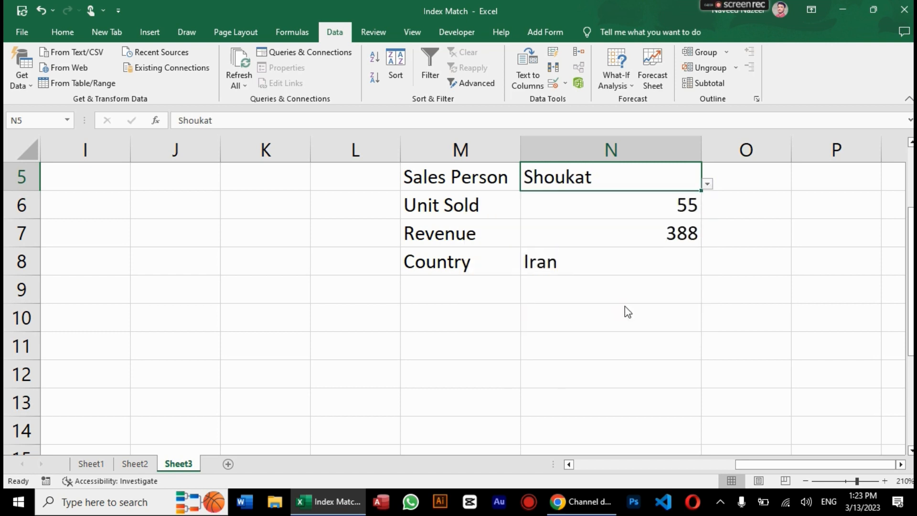
Step: Choose the first salesperson in the N5 drop-down list, the one listed in E5
{"action": "left_click", "coordinate": [707, 185]}
{"action": "left_click_drag", "start_coordinate": [704, 271], "coordinate": [703, 233]}
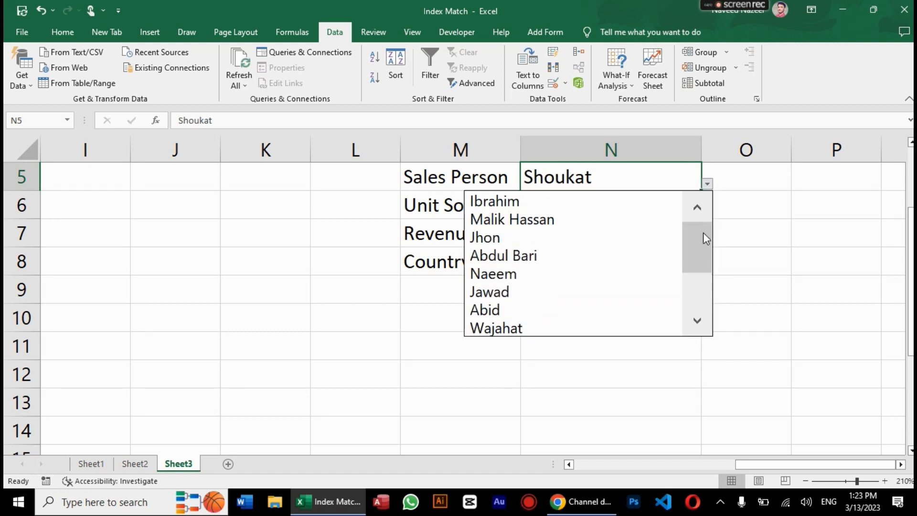
{"action": "left_click", "coordinate": [638, 203]}
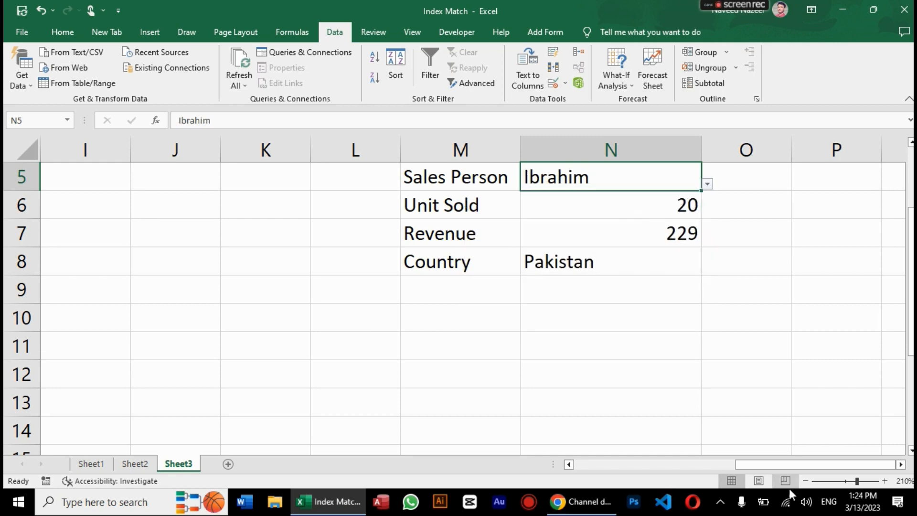
Step: Examine the last record of the sales table, E17:H17
{"action": "left_click", "coordinate": [801, 483]}
{"action": "left_click", "coordinate": [801, 483]}
{"action": "left_click", "coordinate": [801, 483]}
{"action": "left_click", "coordinate": [801, 483]}
{"action": "left_click", "coordinate": [801, 483]}
{"action": "left_click", "coordinate": [801, 483]}
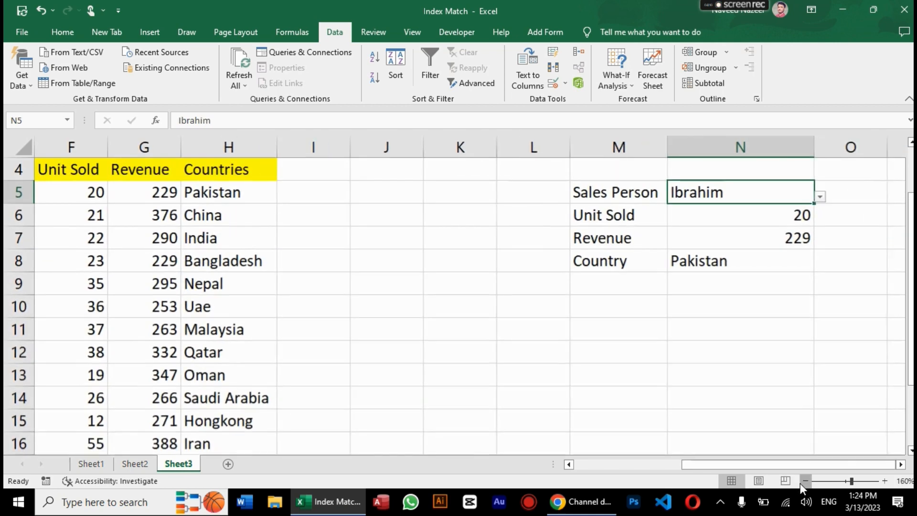
{"action": "left_click", "coordinate": [801, 483]}
{"action": "left_click", "coordinate": [801, 483]}
{"action": "left_click", "coordinate": [801, 483]}
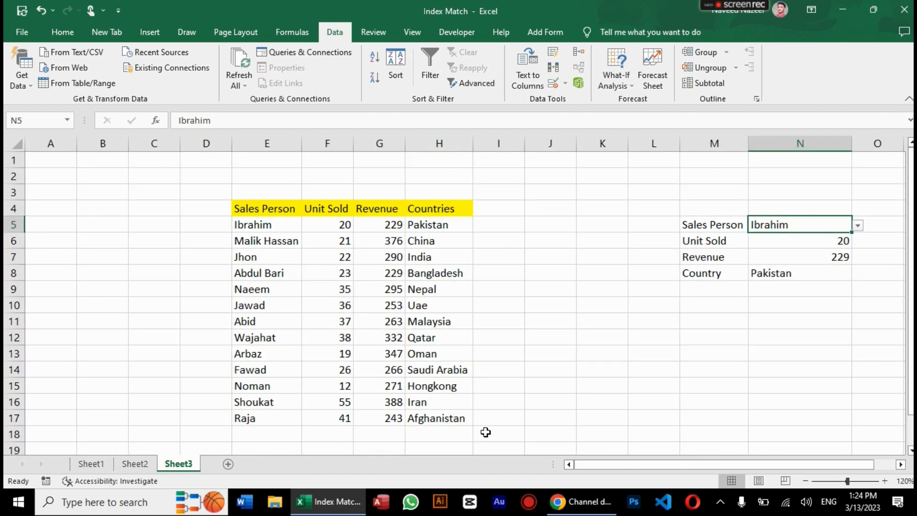
{"action": "left_click", "coordinate": [452, 421]}
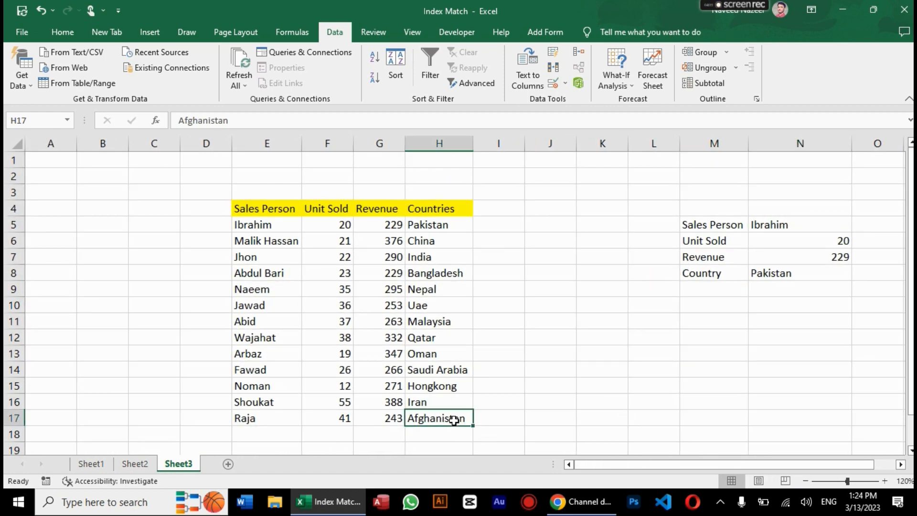
{"action": "key", "text": "shift+Left"}
{"action": "key", "text": "shift+Left"}
{"action": "key", "text": "shift+Left"}
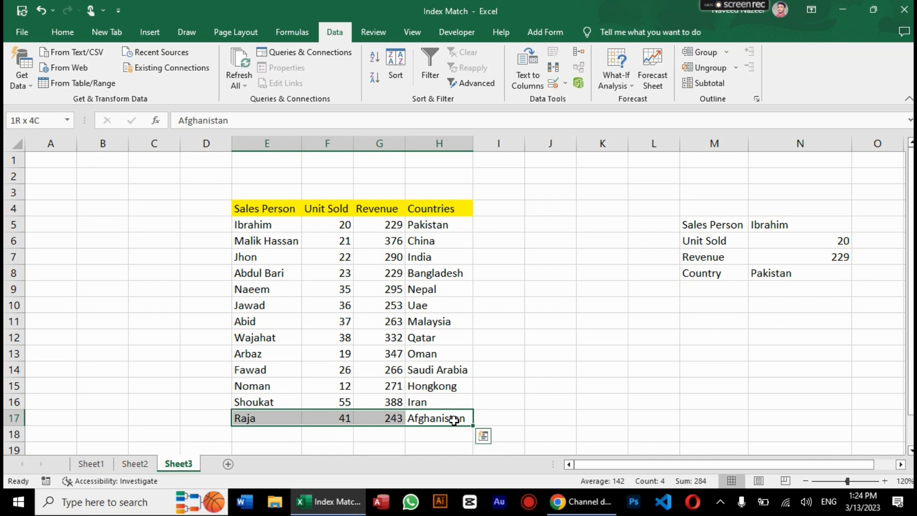
{"action": "key", "text": "Right"}
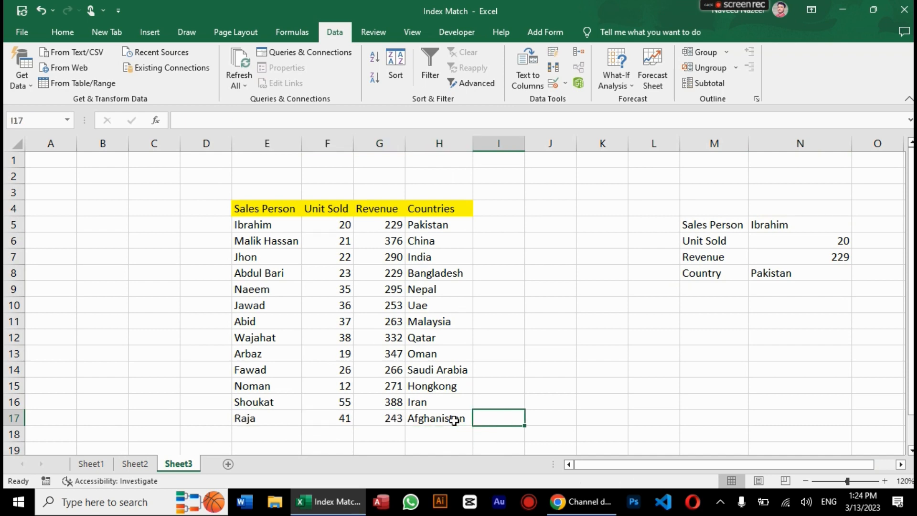
{"action": "key", "text": "Left"}
{"action": "key", "text": "Left"}
{"action": "key", "text": "Right"}
{"action": "key", "text": "shift+Left"}
{"action": "key", "text": "shift+Left"}
{"action": "key", "text": "shift+Left"}
{"action": "key", "text": "shift+Left"}
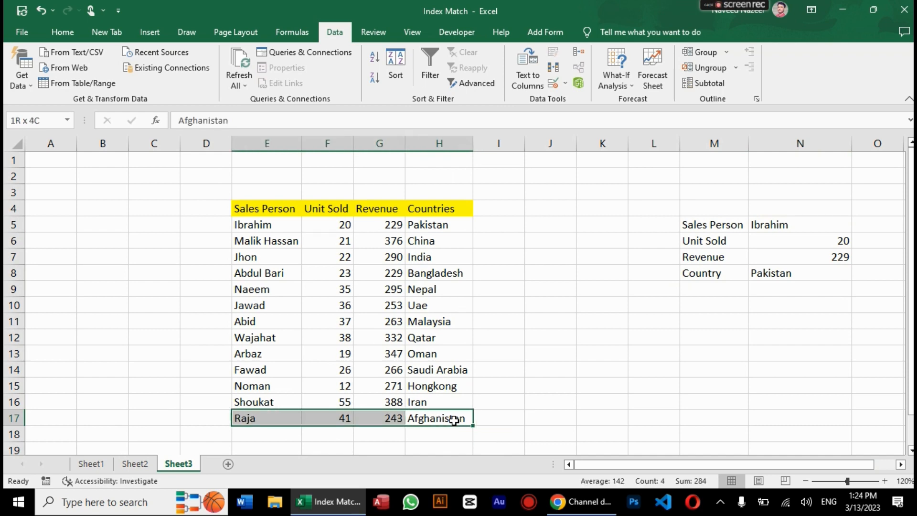
{"action": "key", "text": "shift+Right"}
Step: Append 1 to the salesperson name in E17 and fill it down as a numbered series through E25
{"action": "left_click", "coordinate": [279, 417]}
{"action": "left_click_drag", "start_coordinate": [301, 428], "coordinate": [301, 443]}
{"action": "double_click", "coordinate": [281, 423]}
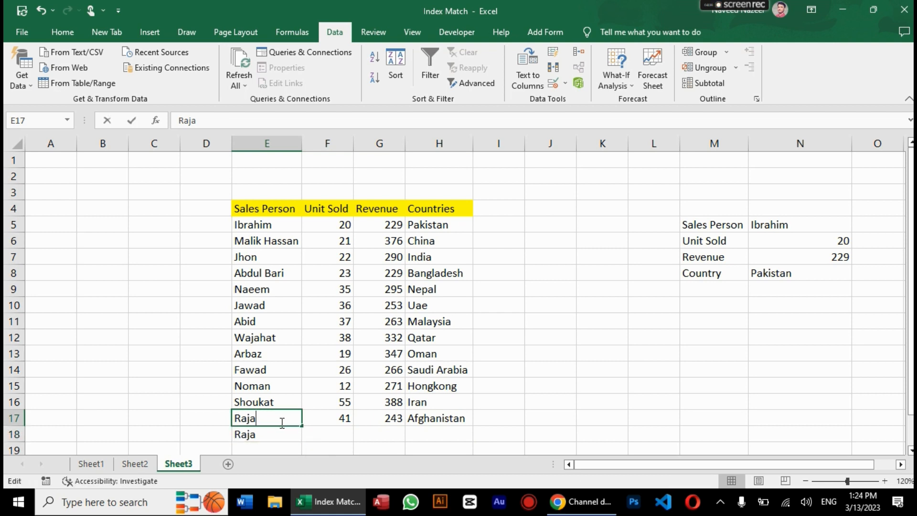
{"action": "type", "text": "1"}
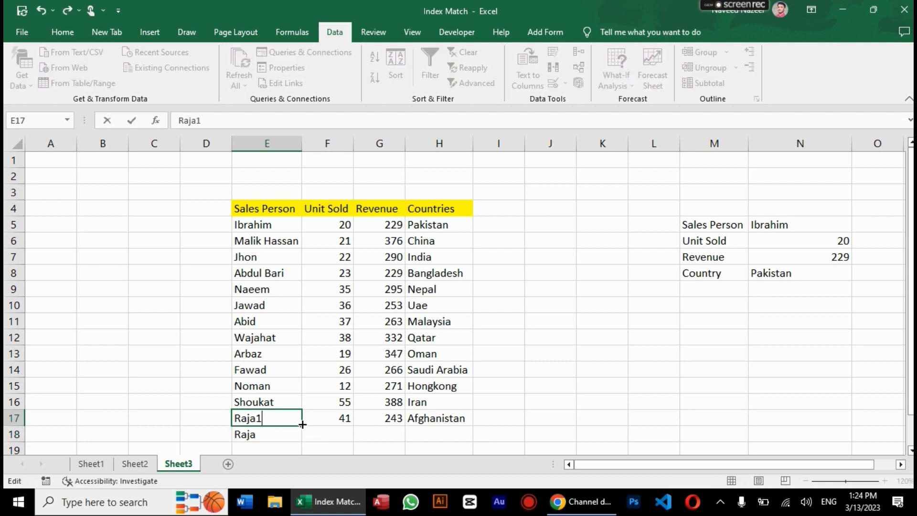
{"action": "left_click_drag", "start_coordinate": [302, 425], "coordinate": [300, 445]}
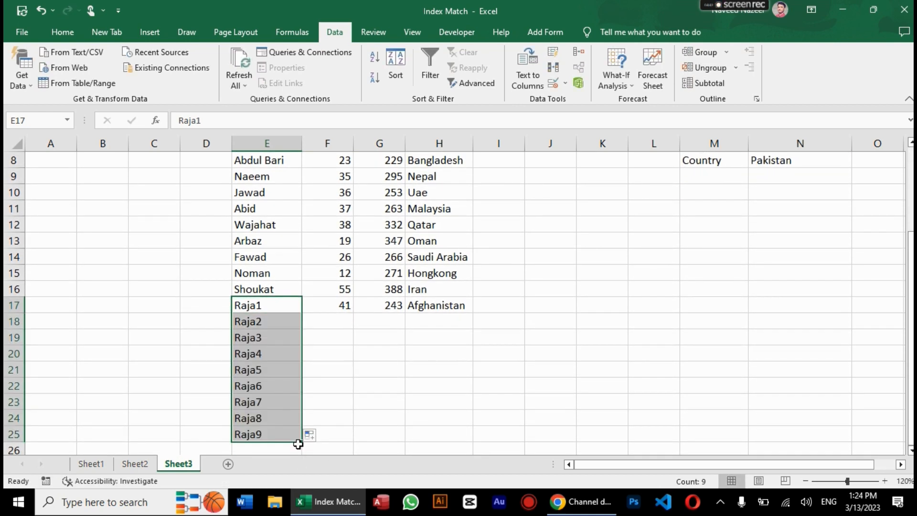
Step: Fill the Unit Sold and Revenue values in F17 and G17 down to row 25 as series increasing by 1
{"action": "left_click", "coordinate": [346, 302]}
{"action": "left_click_drag", "start_coordinate": [353, 313], "coordinate": [350, 445]}
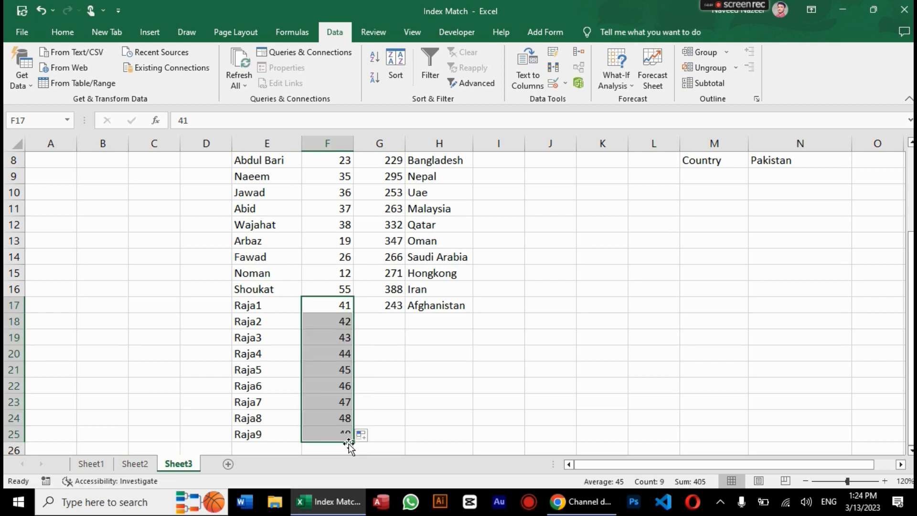
{"action": "left_click", "coordinate": [402, 304]}
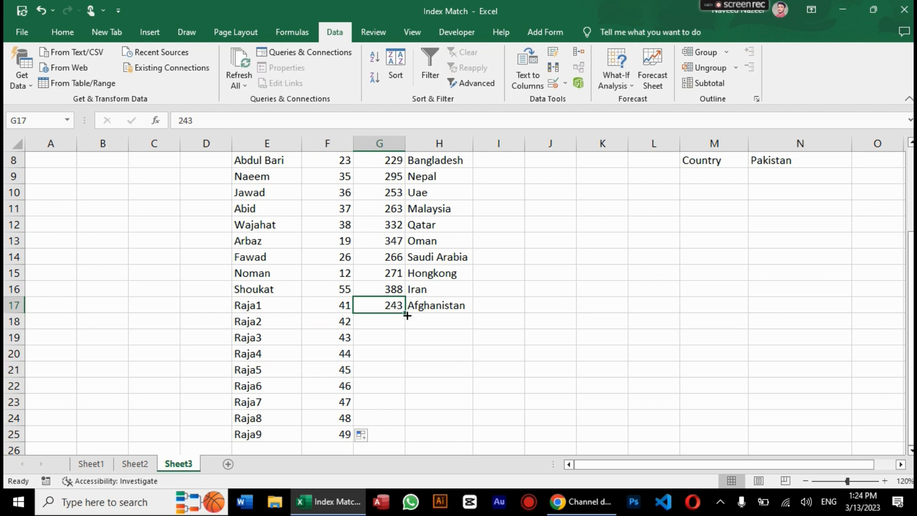
{"action": "left_click_drag", "start_coordinate": [407, 315], "coordinate": [405, 441]}
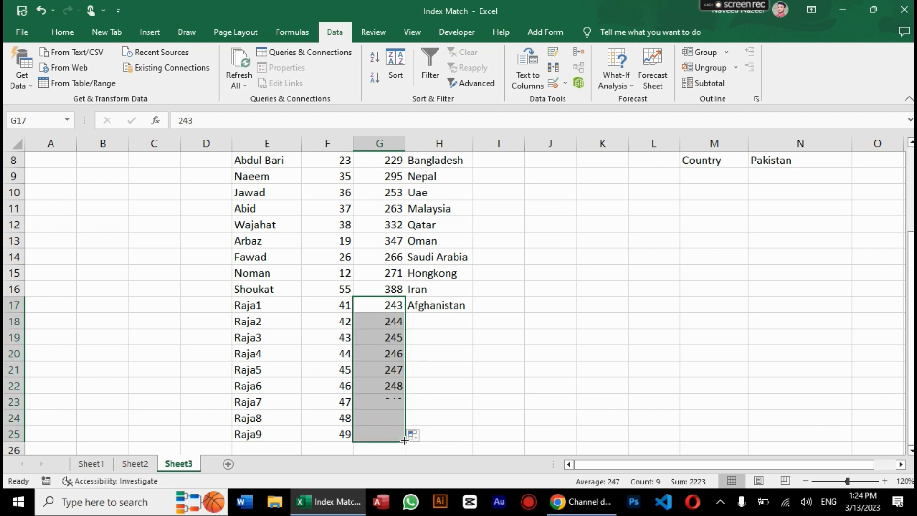
Step: Append 1 to the country Afghanistan in H17 and fill it down as a numbered series through H25
{"action": "left_click", "coordinate": [448, 320]}
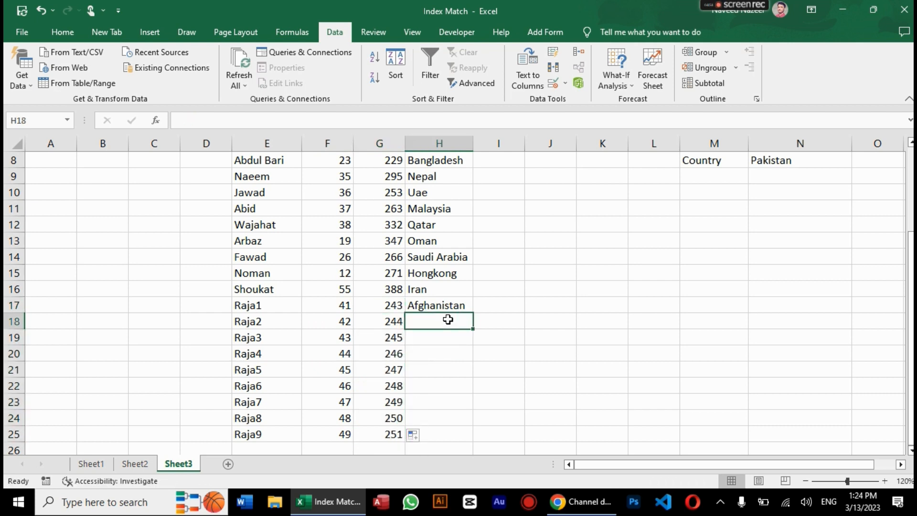
{"action": "double_click", "coordinate": [470, 306]}
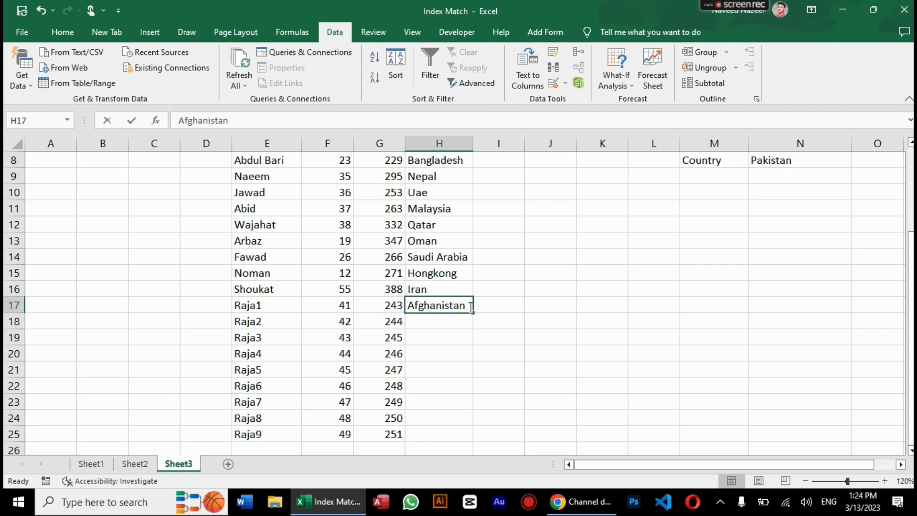
{"action": "type", "text": "1"}
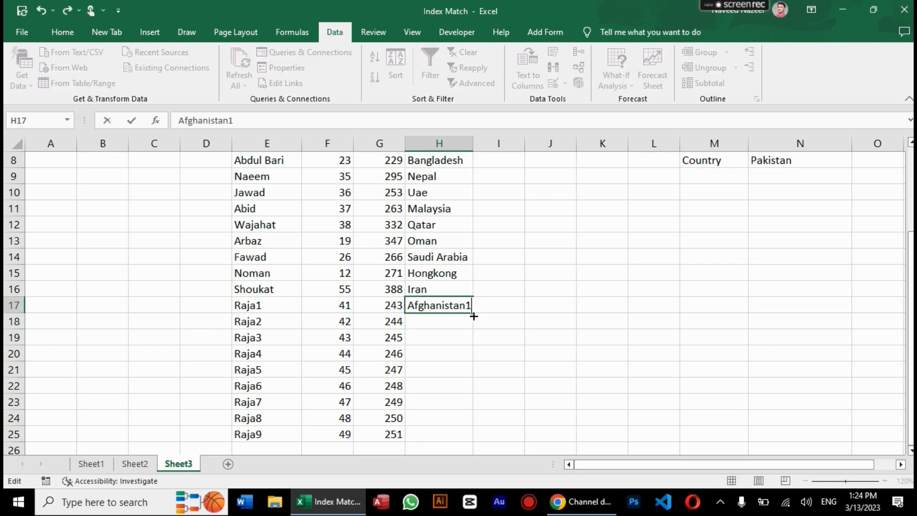
{"action": "left_click_drag", "start_coordinate": [473, 314], "coordinate": [464, 436]}
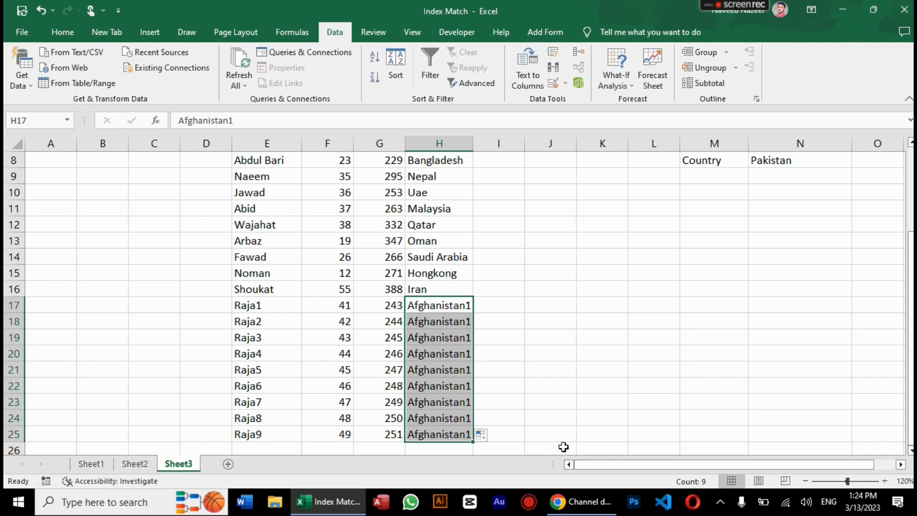
{"action": "key", "text": "ctrl+z"}
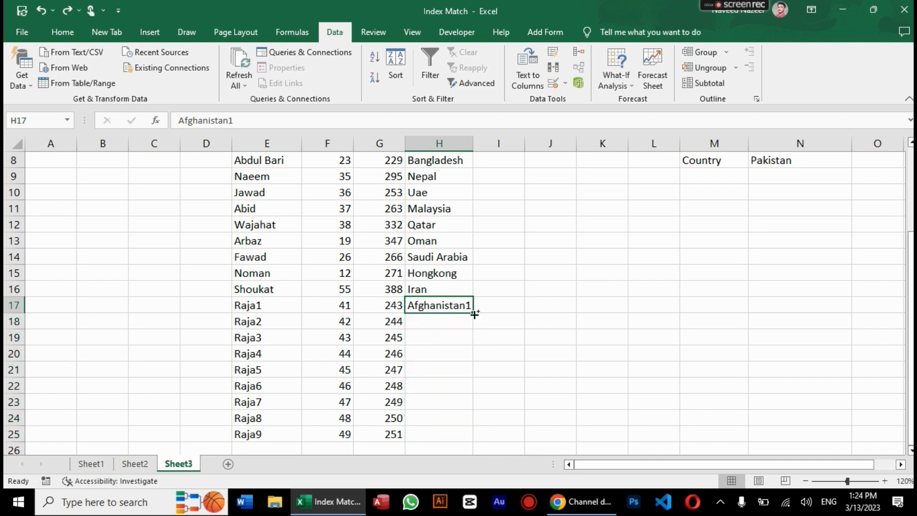
{"action": "left_click_drag", "start_coordinate": [475, 314], "coordinate": [475, 436]}
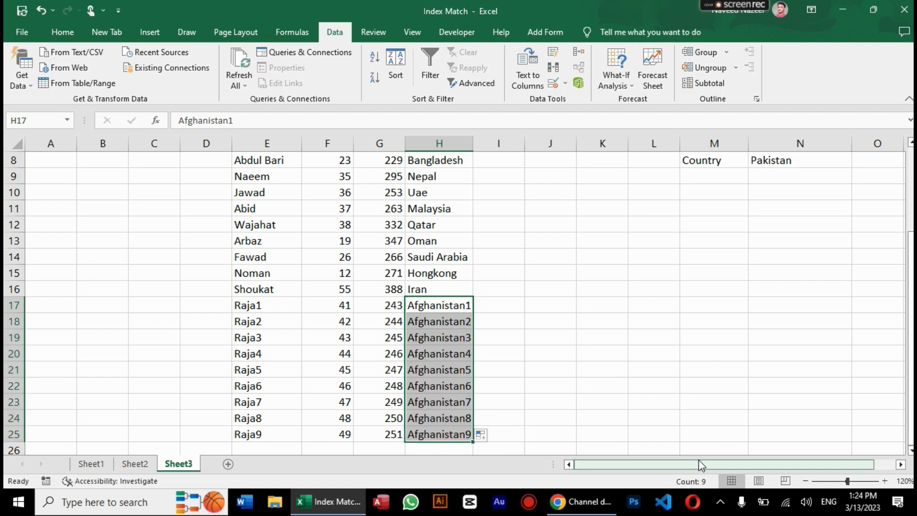
Step: Clear the Unit Sold, Revenue and Country lookup formulas from N6:N8
{"action": "left_click_drag", "start_coordinate": [701, 468], "coordinate": [722, 469]}
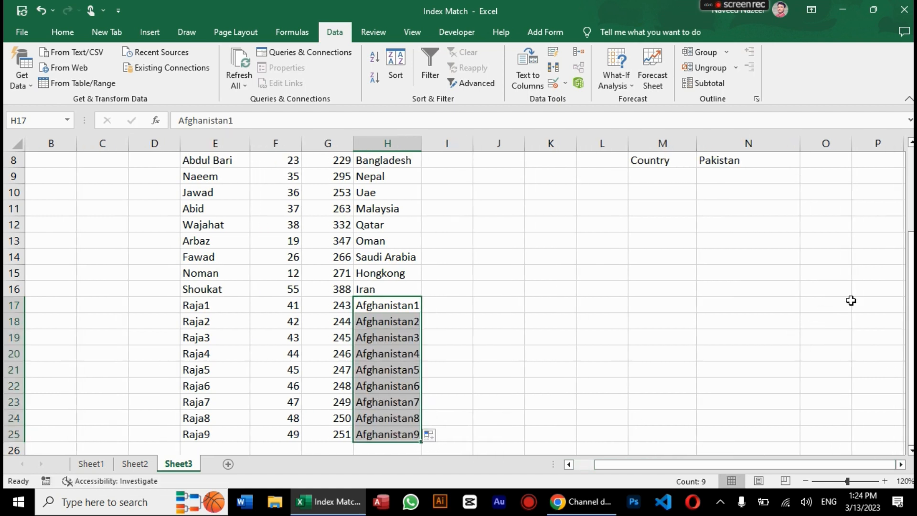
{"action": "left_click_drag", "start_coordinate": [910, 263], "coordinate": [911, 200]}
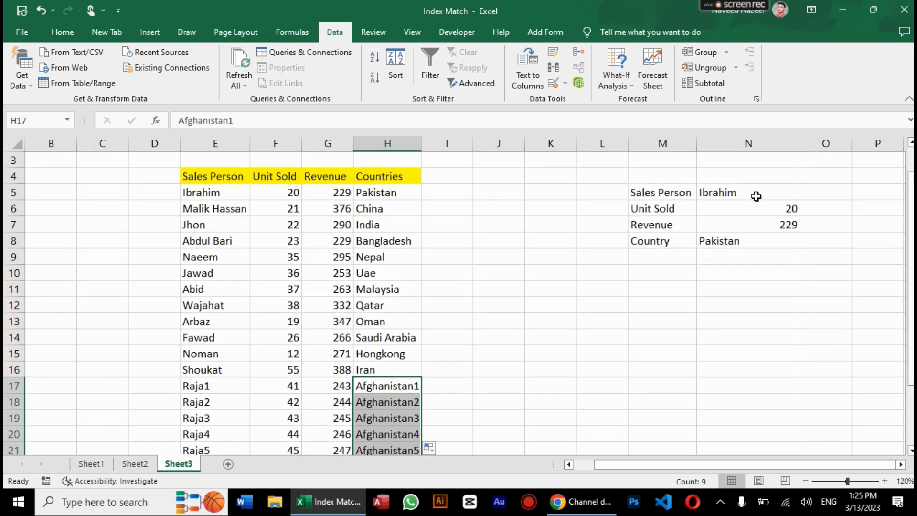
{"action": "left_click", "coordinate": [756, 196]}
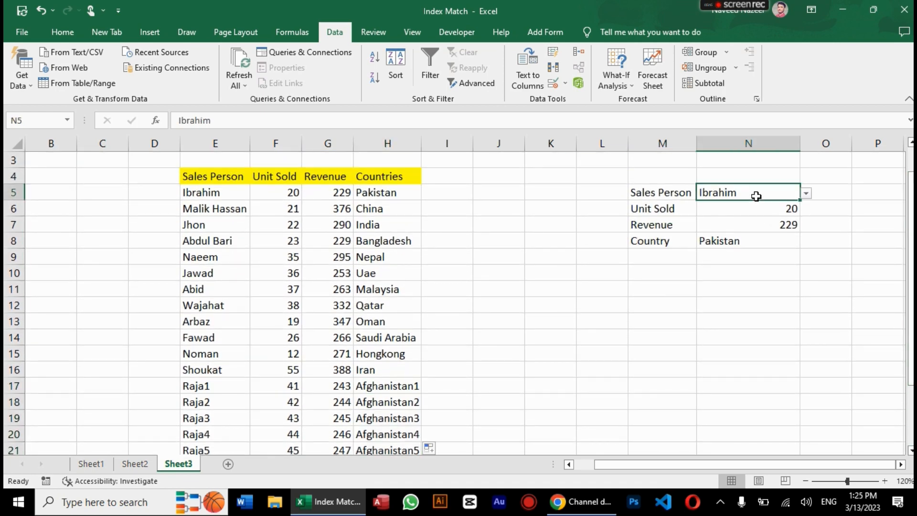
{"action": "left_click", "coordinate": [773, 243]}
{"action": "key", "text": "shift+Up"}
{"action": "key", "text": "shift+Up"}
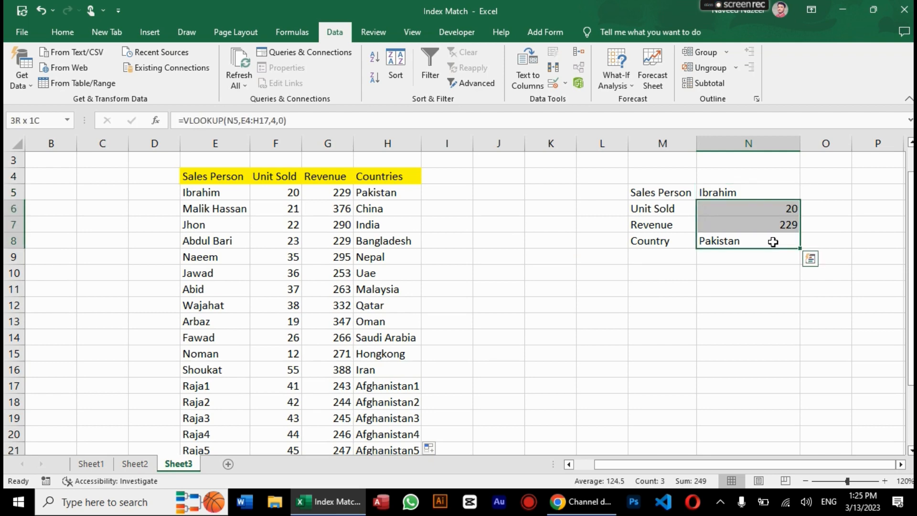
{"action": "key", "text": "BackSpace"}
{"action": "left_click", "coordinate": [753, 276]}
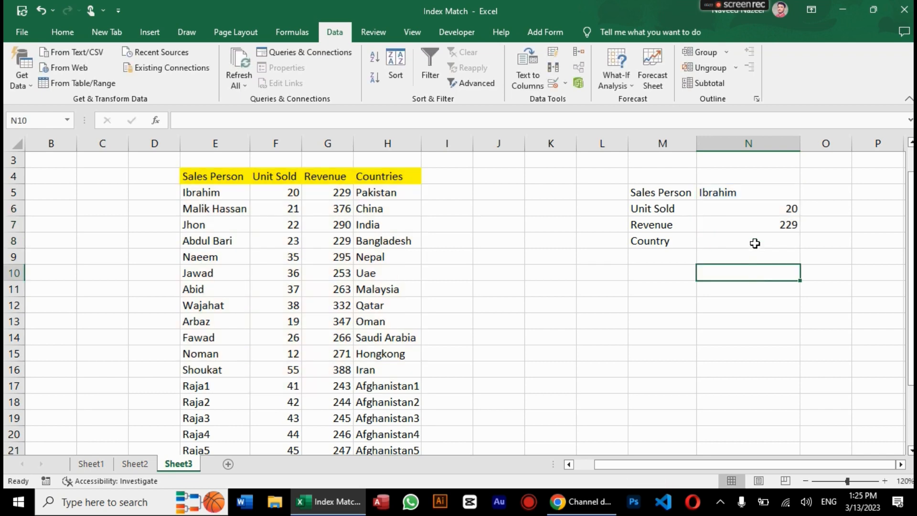
{"action": "left_click", "coordinate": [759, 229]}
{"action": "key", "text": "Delete"}
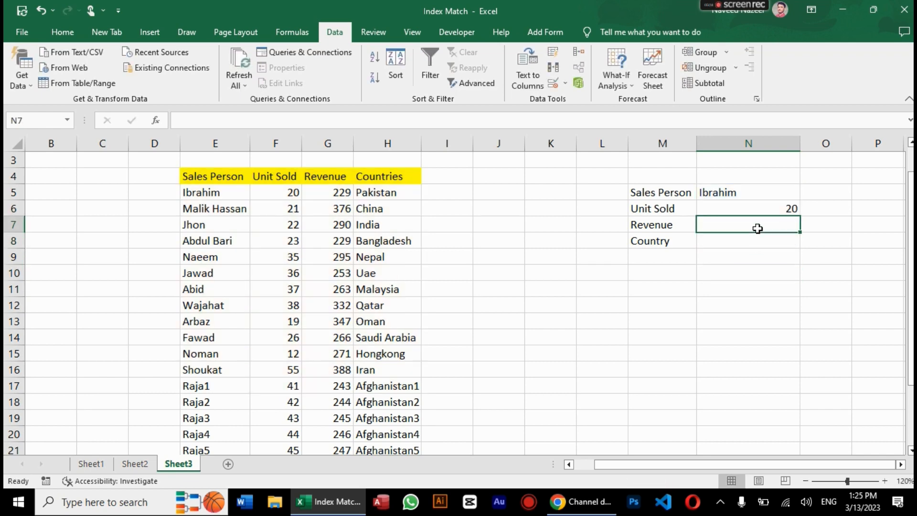
{"action": "key", "text": "Up"}
{"action": "key", "text": "Delete"}
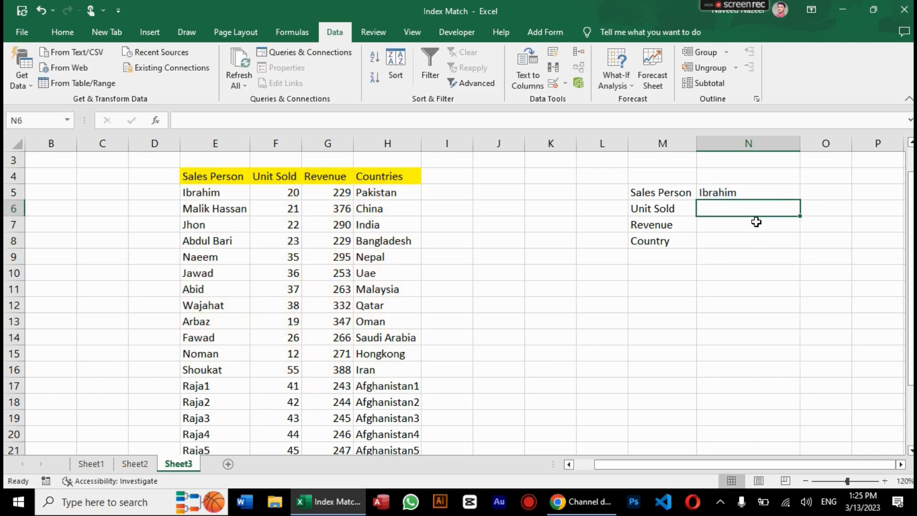
Step: Clear all data validation settings from the salesperson cell N5
{"action": "left_click", "coordinate": [750, 192]}
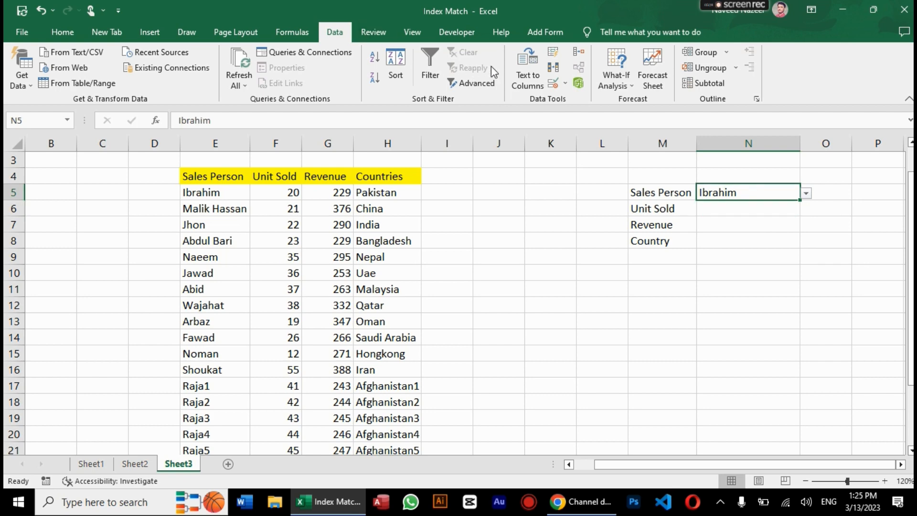
{"action": "left_click", "coordinate": [552, 87]}
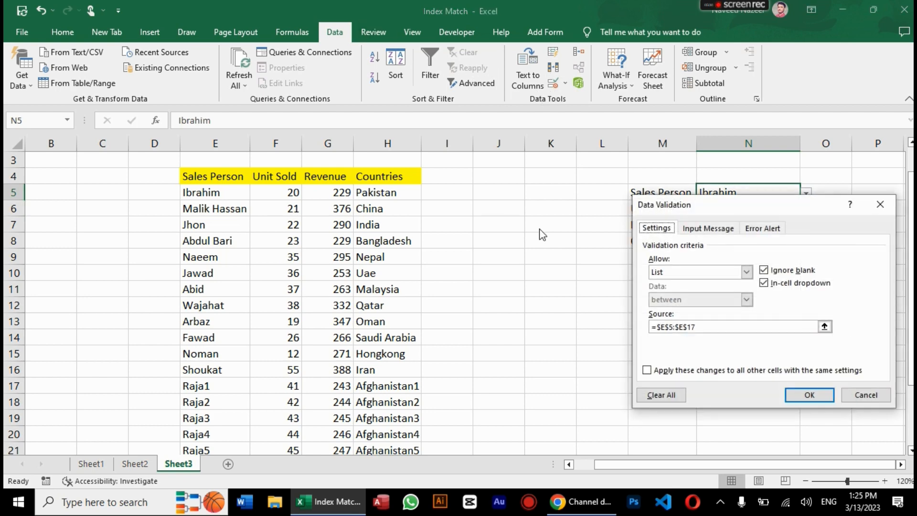
{"action": "left_click", "coordinate": [660, 396]}
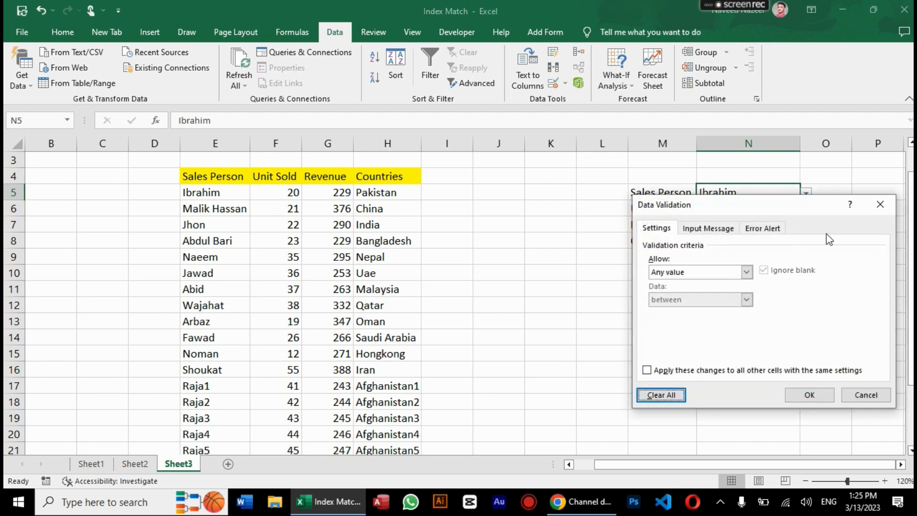
{"action": "left_click", "coordinate": [821, 396]}
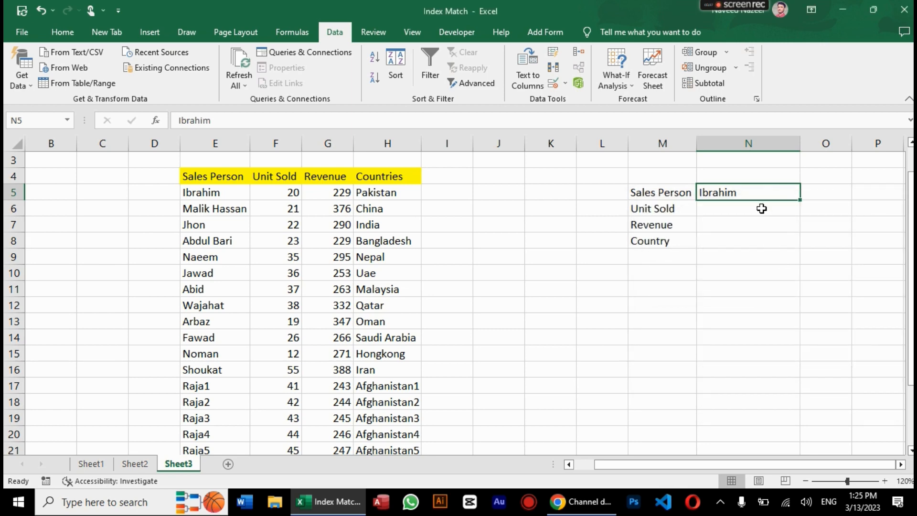
{"action": "left_click", "coordinate": [762, 210]}
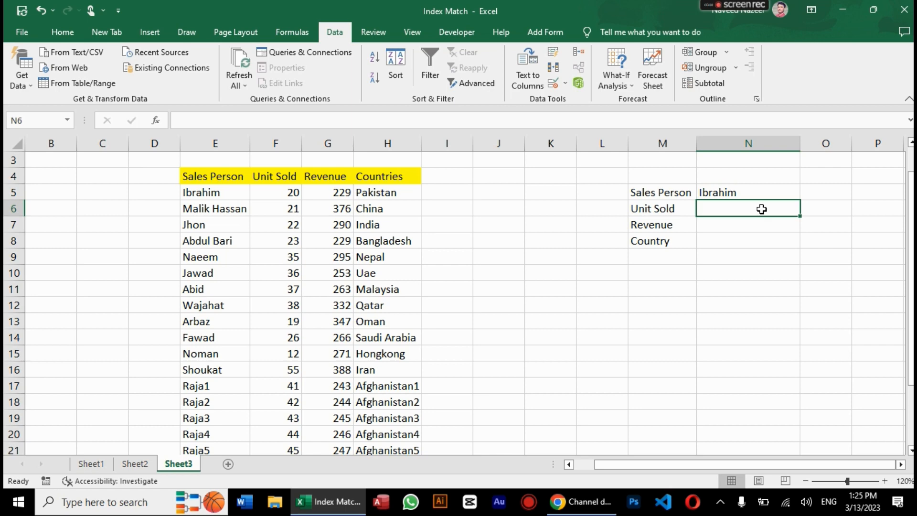
{"action": "type", "text": "=v"}
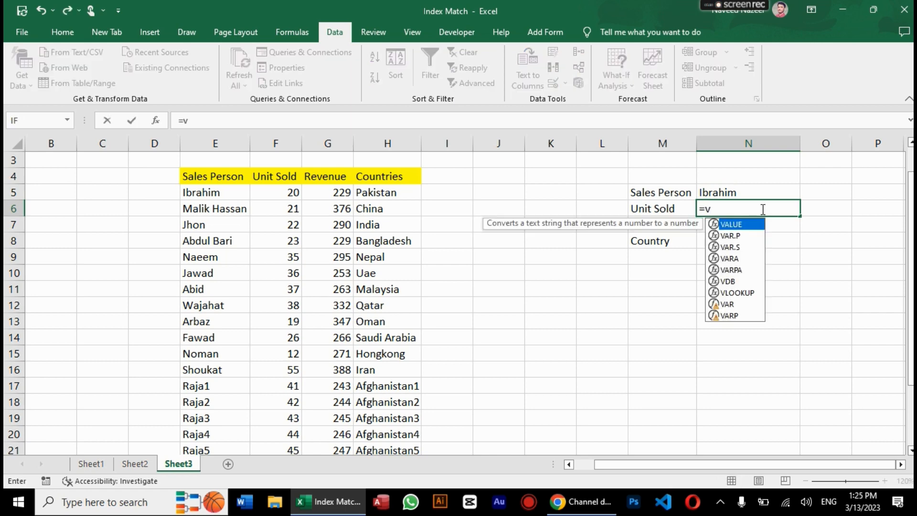
{"action": "key", "text": "Escape"}
{"action": "key", "text": "BackSpace"}
{"action": "key", "text": "BackSpace"}
Step: Empty the salesperson cell N5 and enter =VLOOKUP(N5,E4:H25,2,0) in the Unit Sold cell N6
{"action": "left_click", "coordinate": [750, 192]}
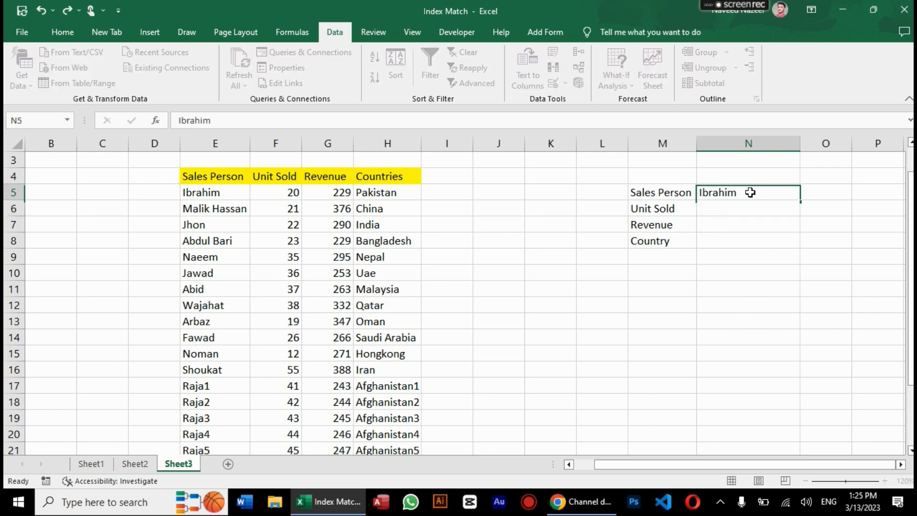
{"action": "key", "text": "BackSpace"}
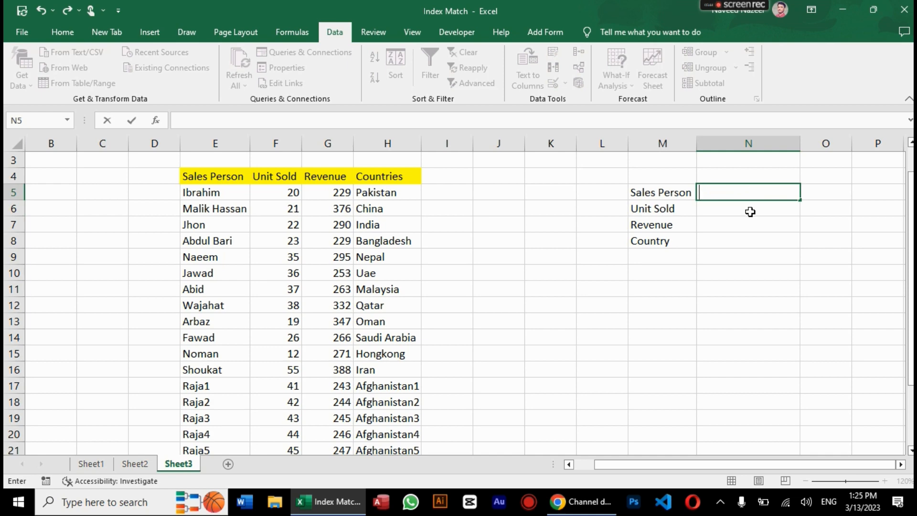
{"action": "left_click", "coordinate": [750, 212]}
{"action": "type", "text": "=v"}
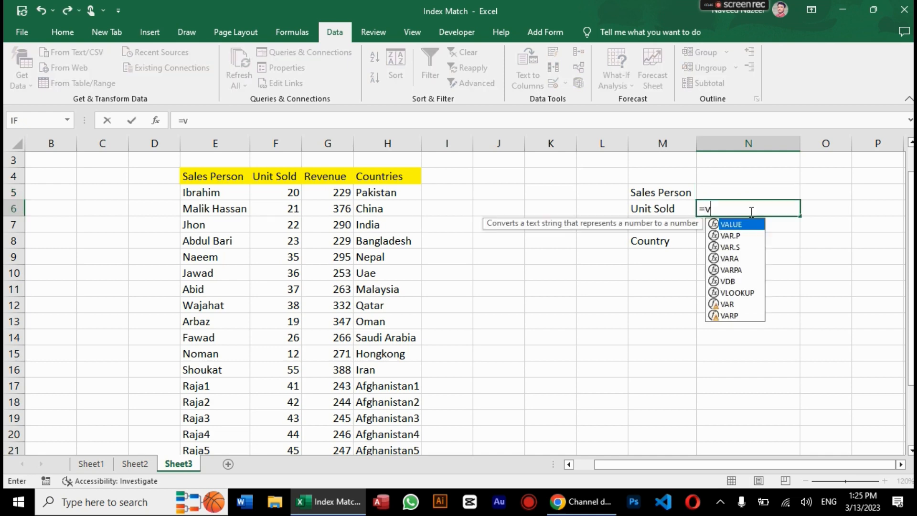
{"action": "type", "text": "llok"}
{"action": "key", "text": "BackSpace"}
{"action": "key", "text": "BackSpace"}
{"action": "key", "text": "BackSpace"}
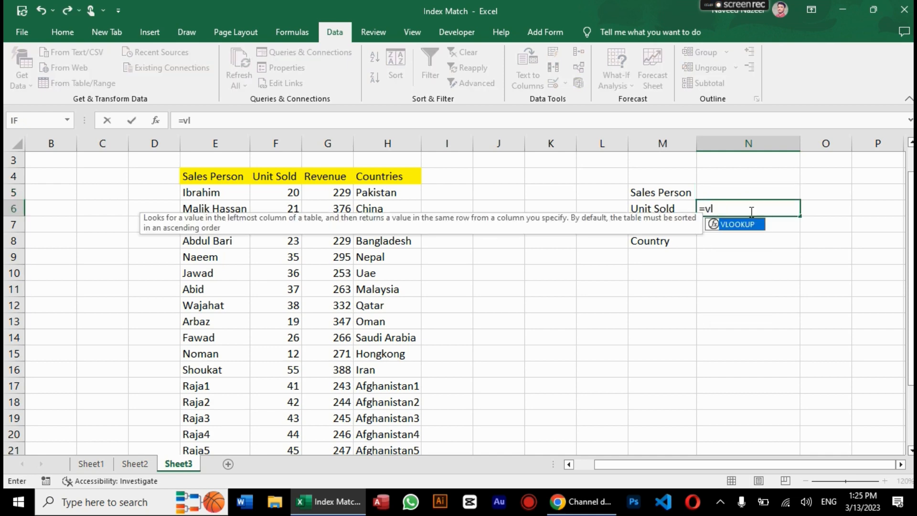
{"action": "key", "text": "Tab"}
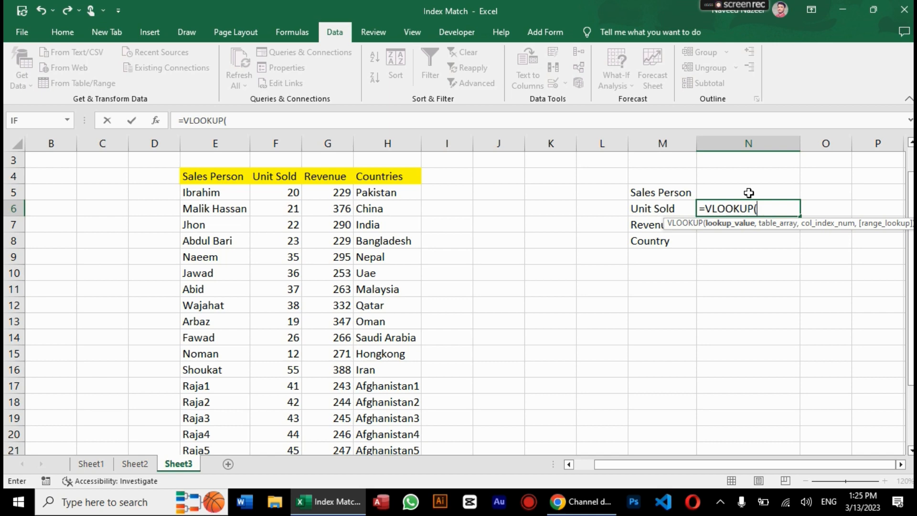
{"action": "left_click", "coordinate": [749, 193]}
{"action": "type", "text": ","}
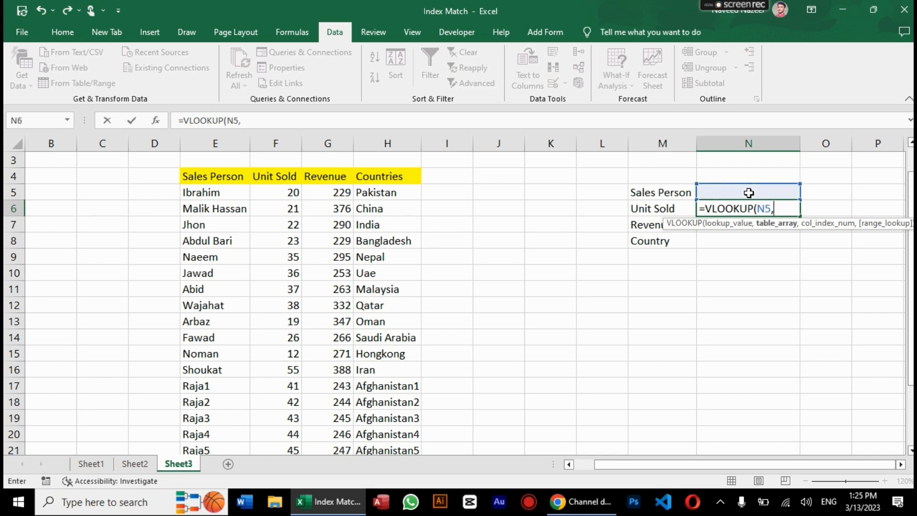
{"action": "left_click_drag", "start_coordinate": [207, 175], "coordinate": [373, 422]}
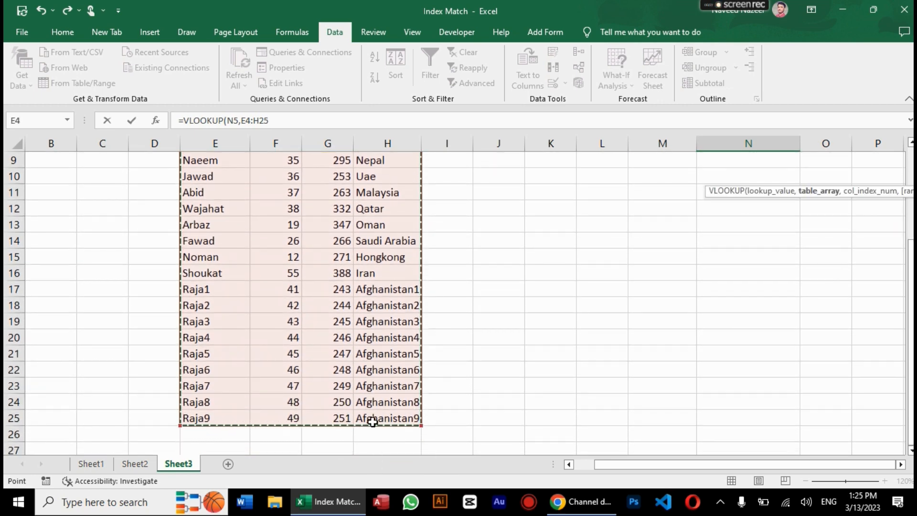
{"action": "type", "text": ","}
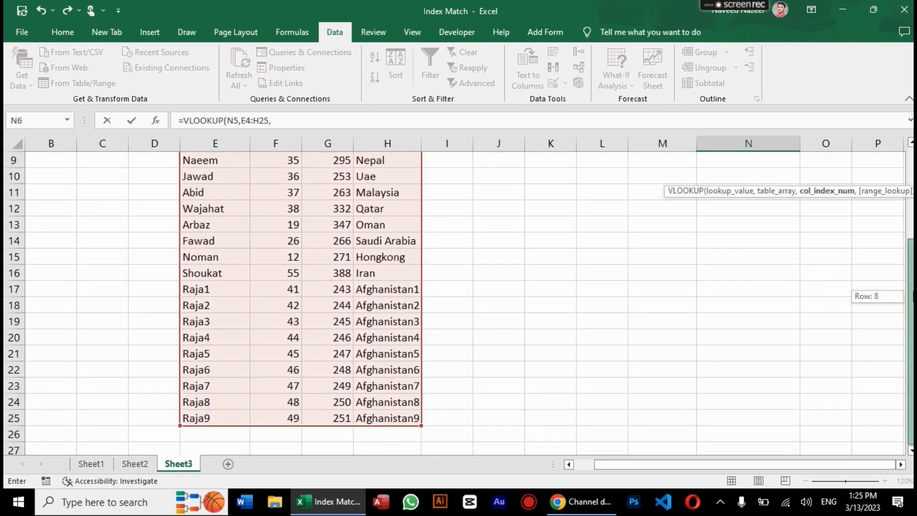
{"action": "scroll", "coordinate": [909, 210], "scroll_direction": "up", "scroll_amount": 3}
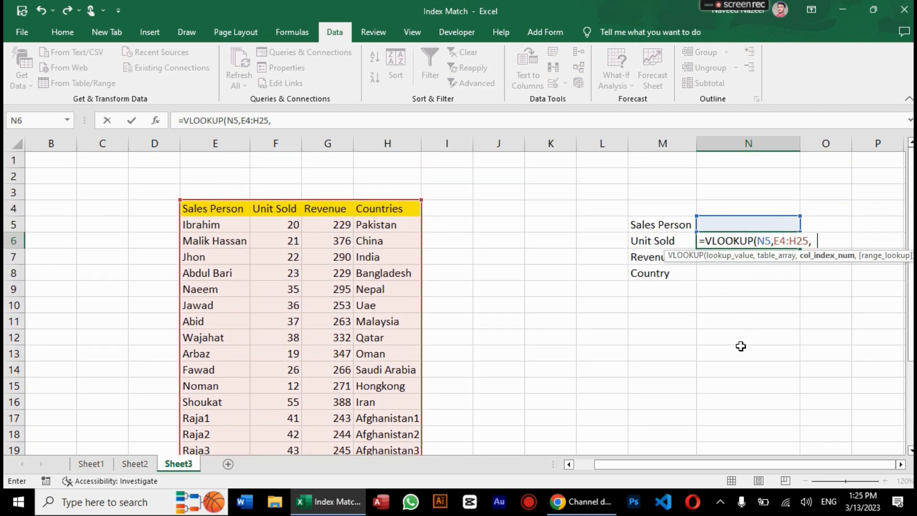
{"action": "type", "text": ",0"}
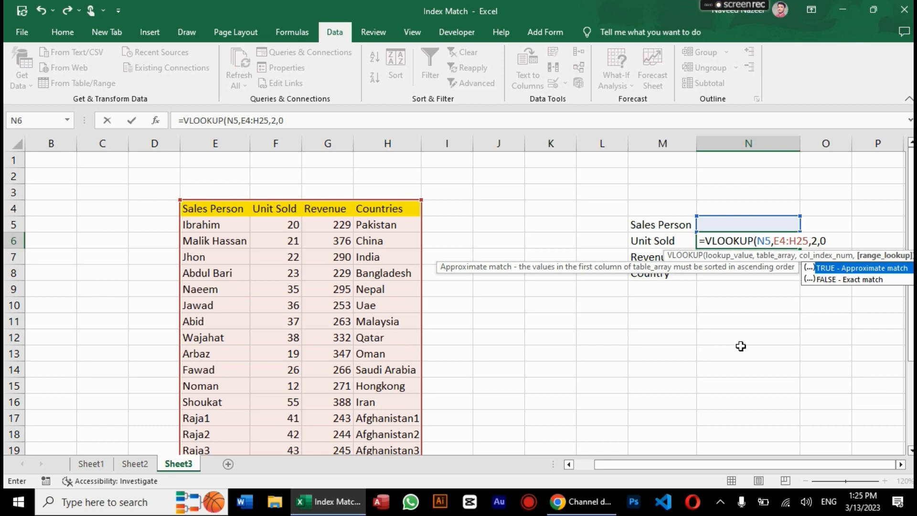
{"action": "type", "text": ")"}
{"action": "key", "text": "Return"}
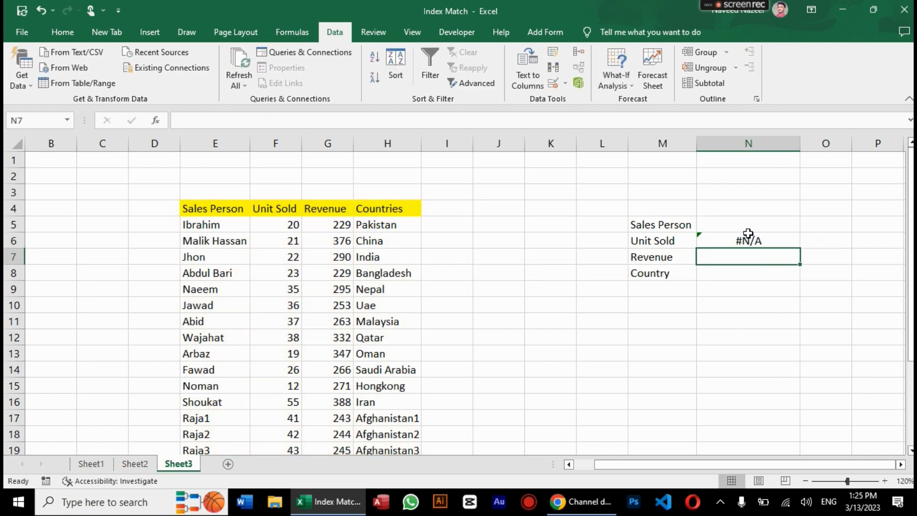
Step: Enter the third salesperson's name, as listed in E7, in N5 and select the Revenue cell N7
{"action": "left_click", "coordinate": [748, 239]}
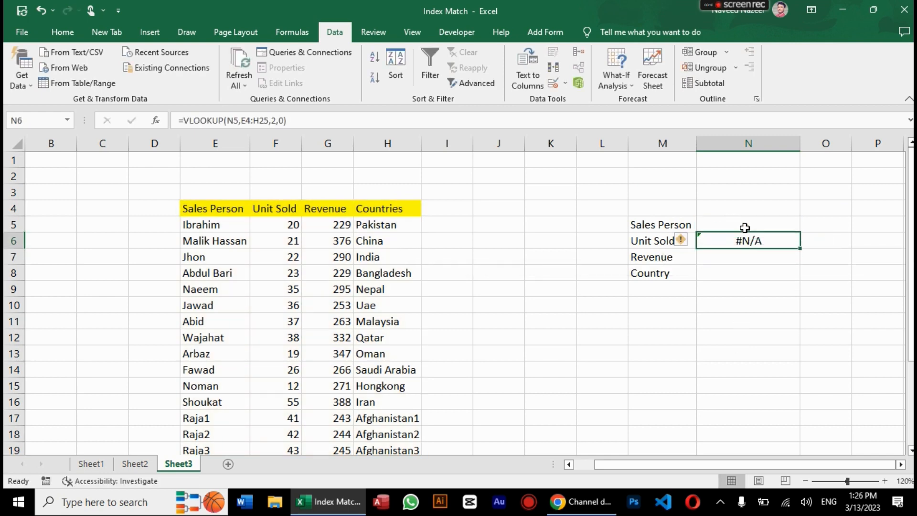
{"action": "left_click", "coordinate": [744, 226]}
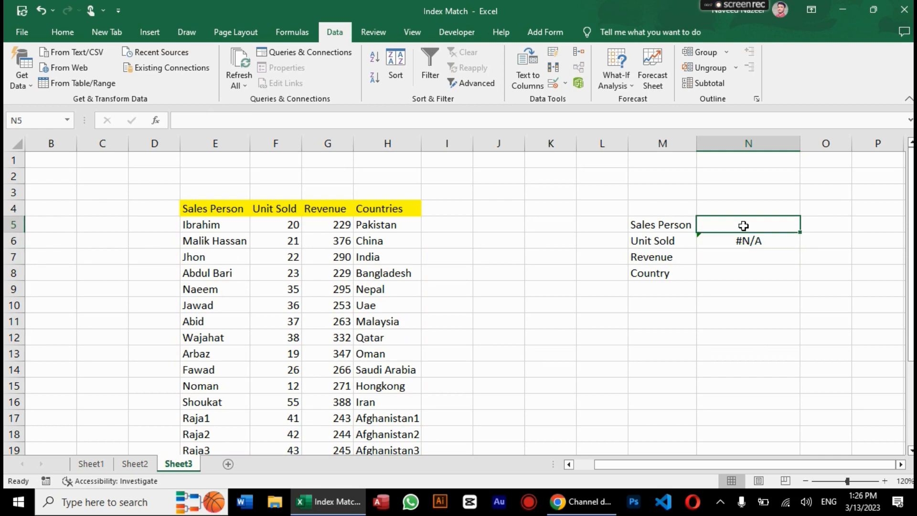
{"action": "type", "text": "Jhon"}
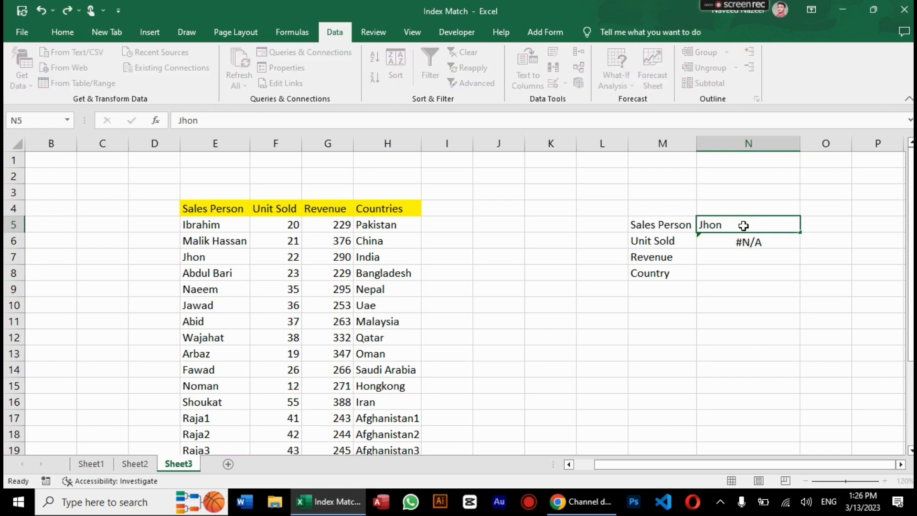
{"action": "key", "text": "Return"}
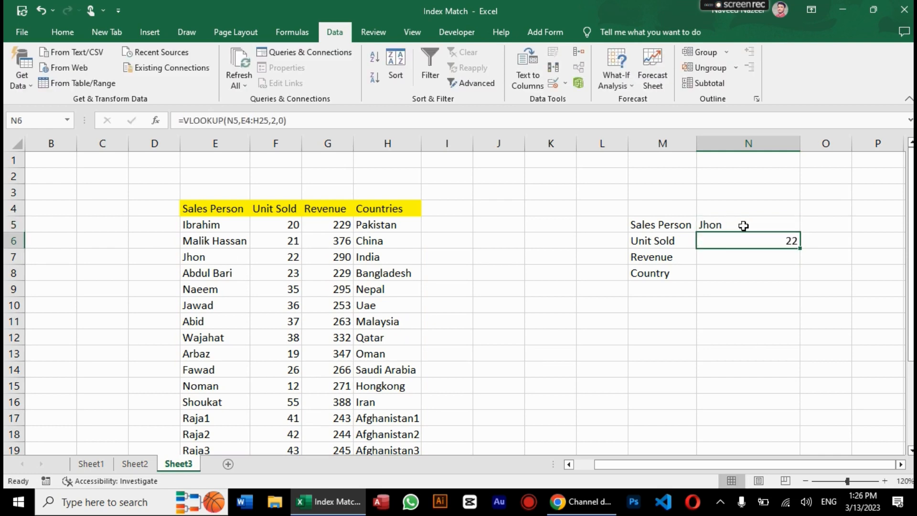
{"action": "left_click", "coordinate": [747, 254]}
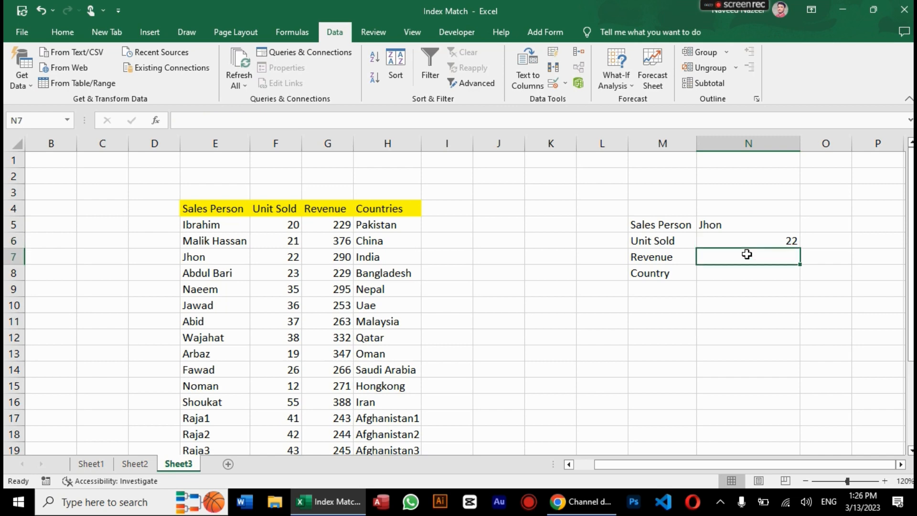
Step: Enter =VLOOKUP(N5,E4:H25,3,0) in the Revenue cell N7
{"action": "type", "text": "=v"}
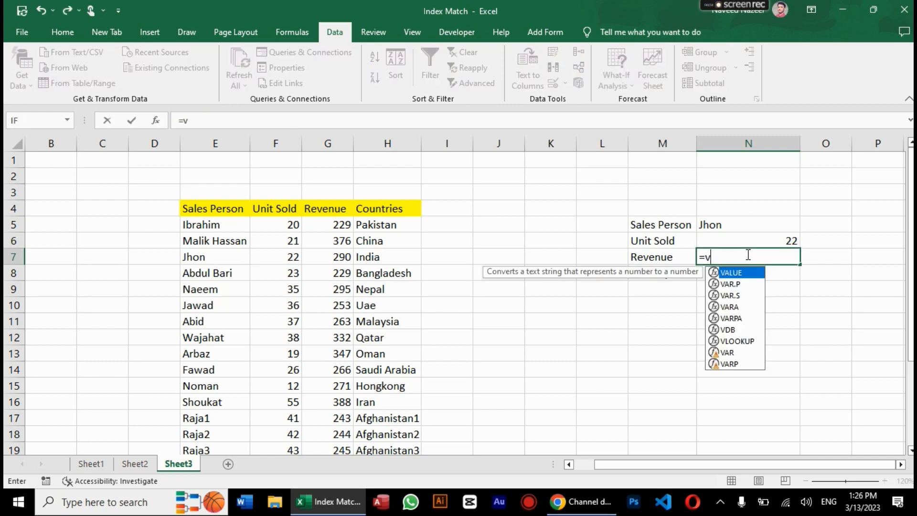
{"action": "type", "text": "lo"}
{"action": "key", "text": "Tab"}
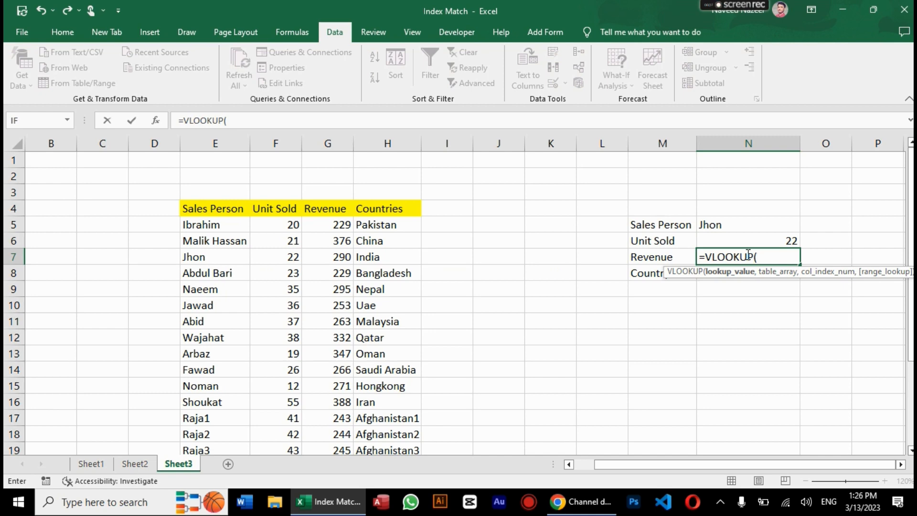
{"action": "left_click", "coordinate": [714, 225]}
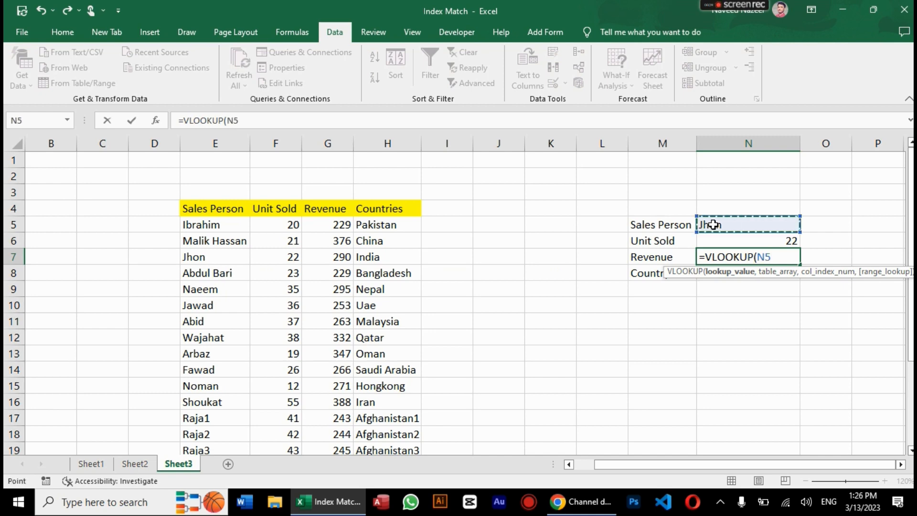
{"action": "type", "text": ","}
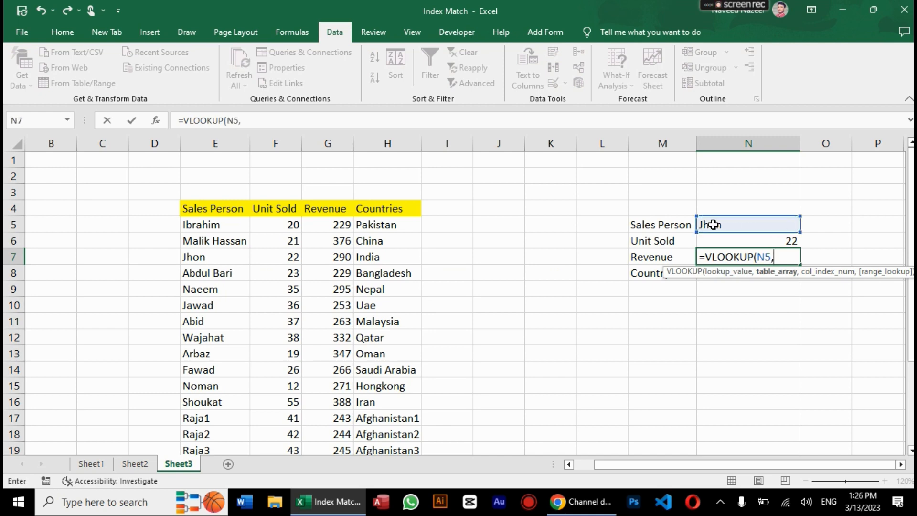
{"action": "left_click", "coordinate": [201, 209]}
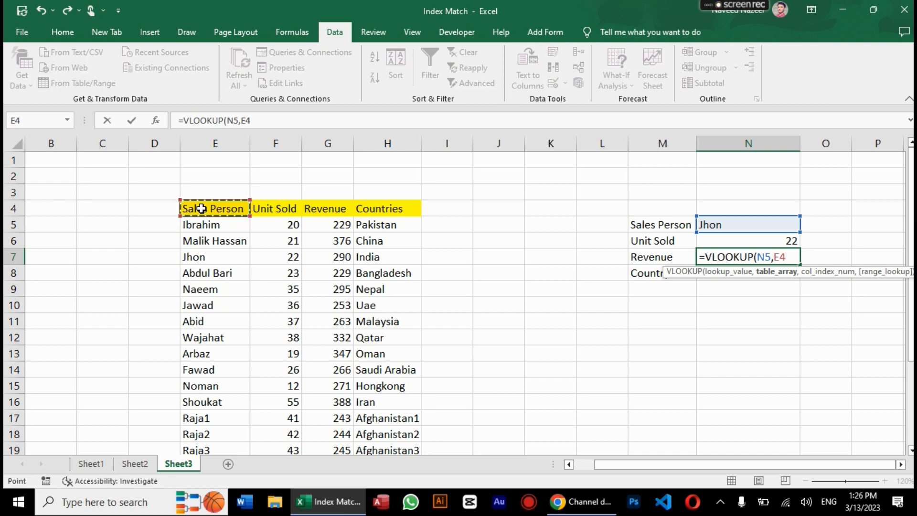
{"action": "key", "text": "shift+Right"}
{"action": "key", "text": "shift+Right"}
{"action": "key", "text": "shift+Right"}
{"action": "key", "text": "ctrl+shift+Down"}
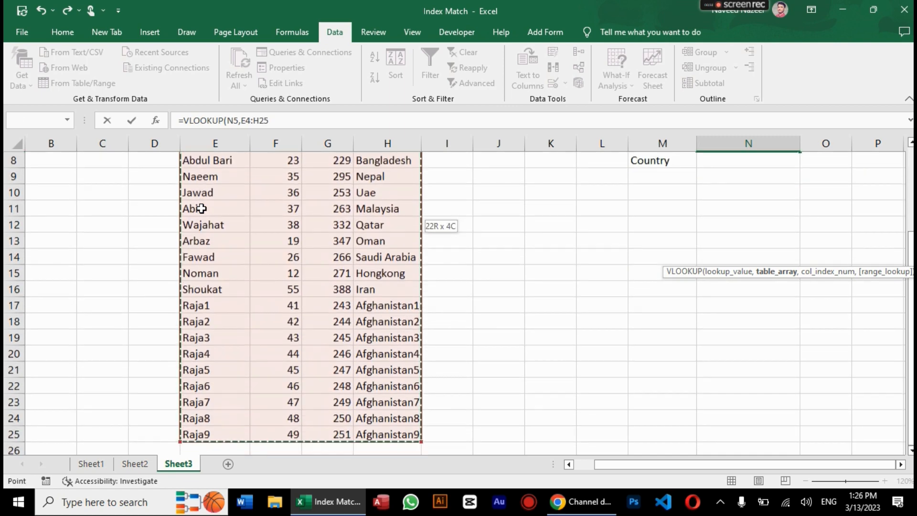
{"action": "type", "text": ","}
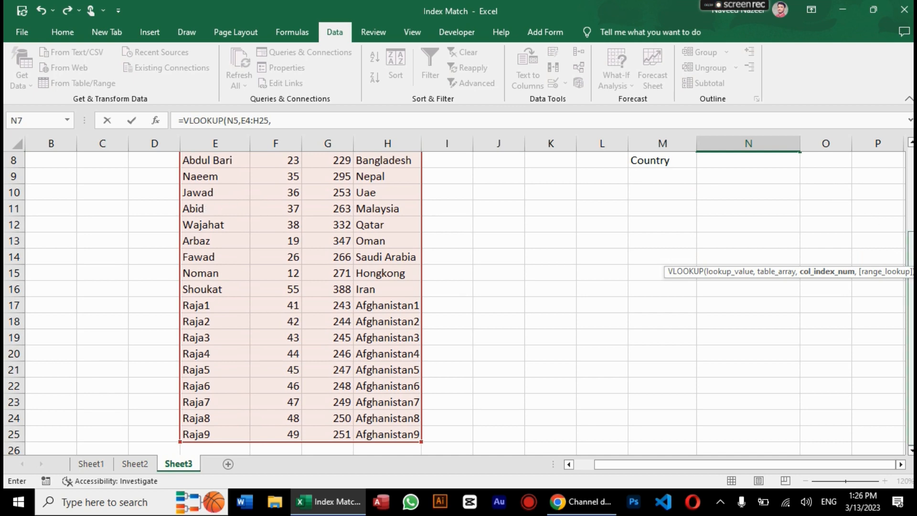
{"action": "left_click_drag", "start_coordinate": [911, 239], "coordinate": [910, 181]}
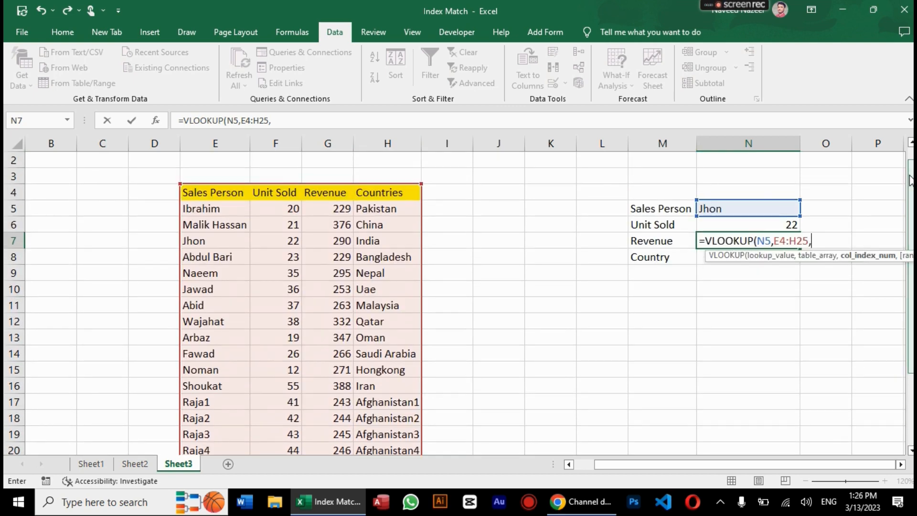
{"action": "type", "text": "3"}
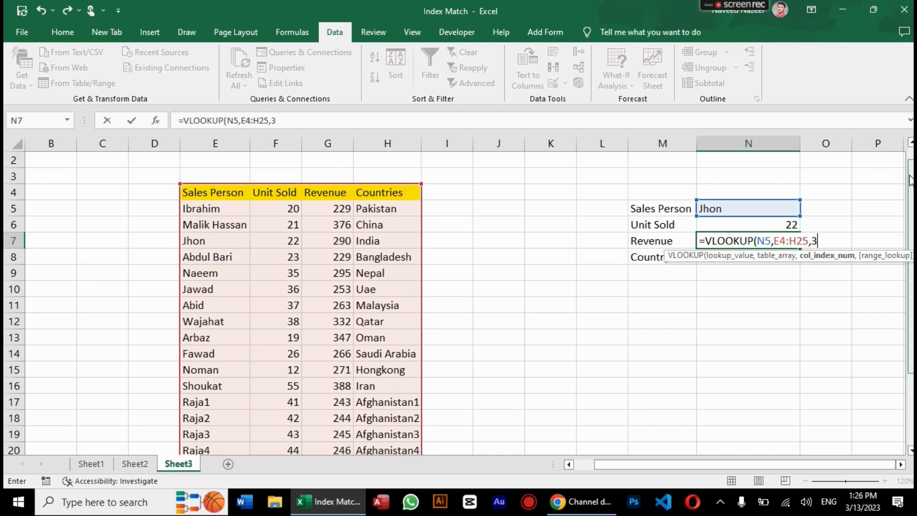
{"action": "type", "text": ",0"}
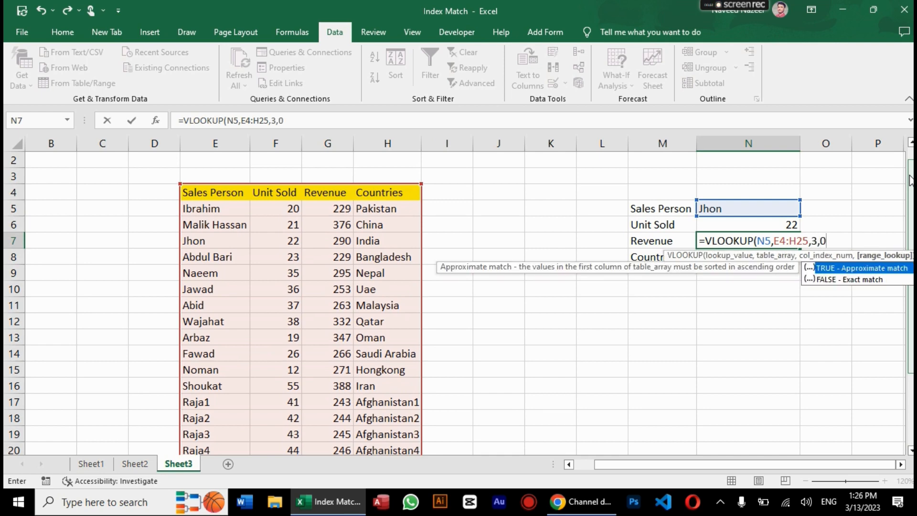
{"action": "type", "text": ")"}
{"action": "key", "text": "Return"}
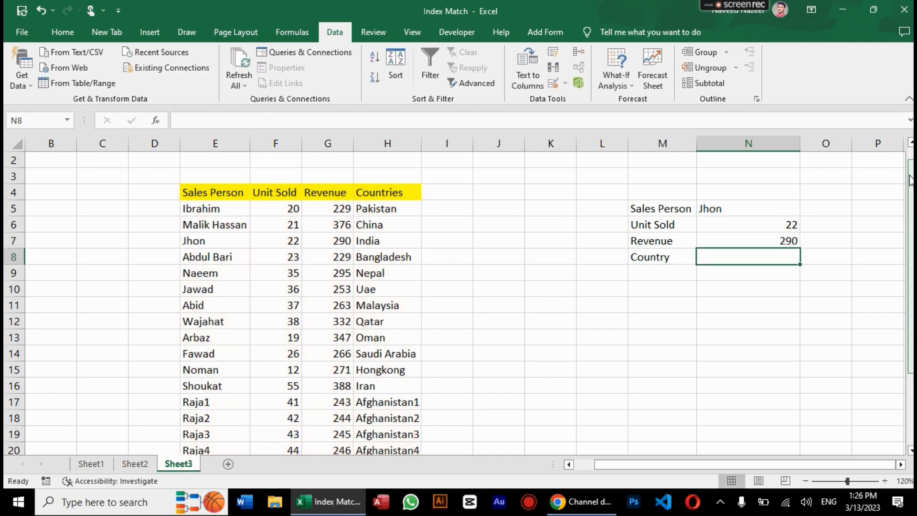
Step: Enter =VLOOKUP(N5,E4:H25,4,0) in the Country cell N8
{"action": "type", "text": "=vlo"}
{"action": "key", "text": "Tab"}
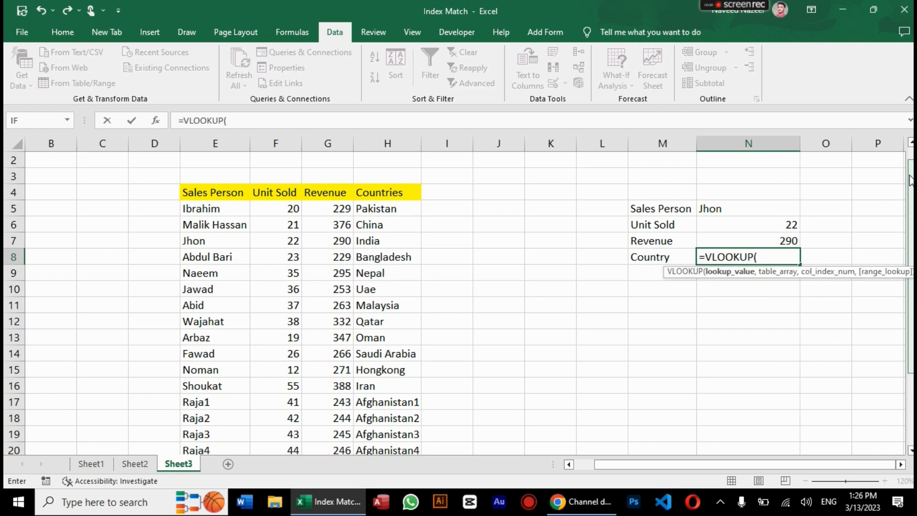
{"action": "left_click", "coordinate": [712, 209]}
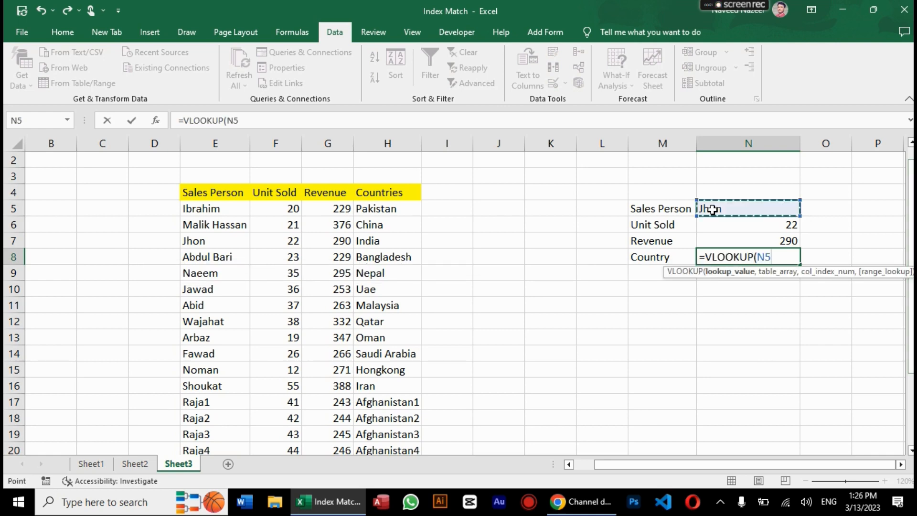
{"action": "type", "text": ","}
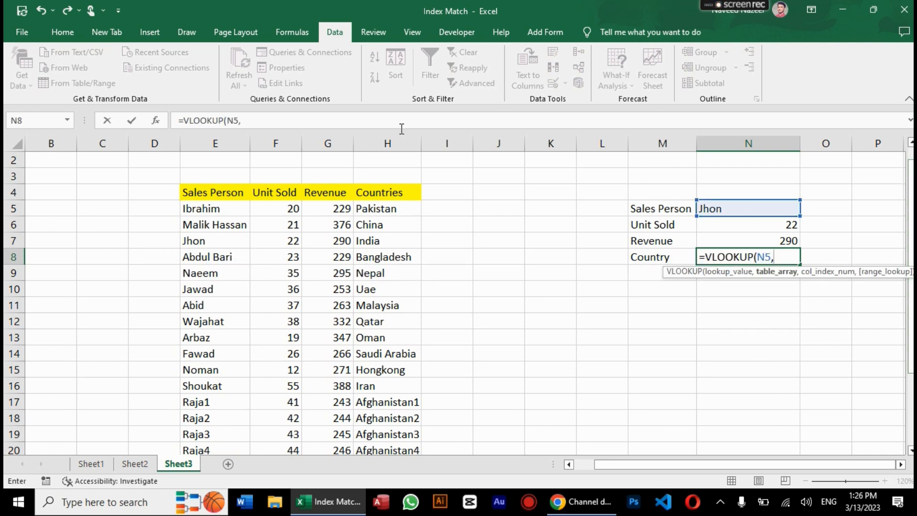
{"action": "left_click", "coordinate": [224, 188]}
{"action": "key", "text": "shift+Right"}
{"action": "key", "text": "shift+Right"}
{"action": "key", "text": "shift+Right"}
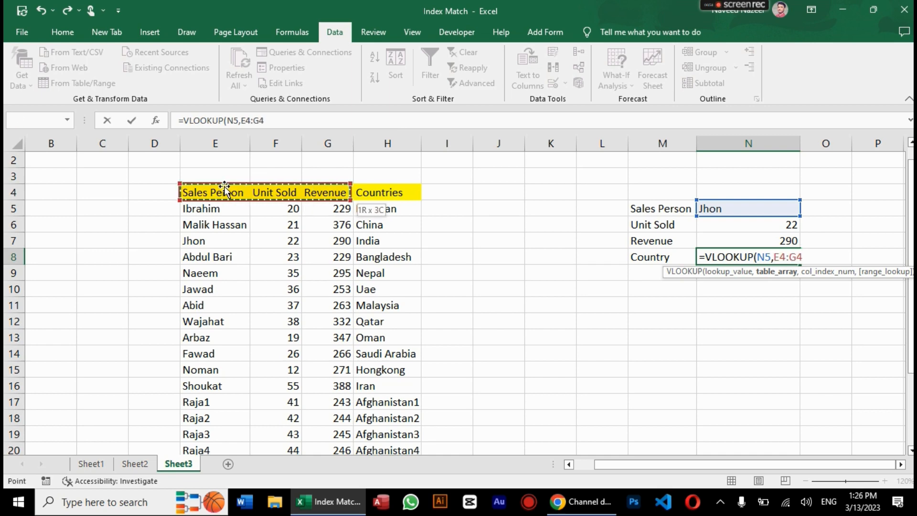
{"action": "key", "text": "ctrl+shift+Down"}
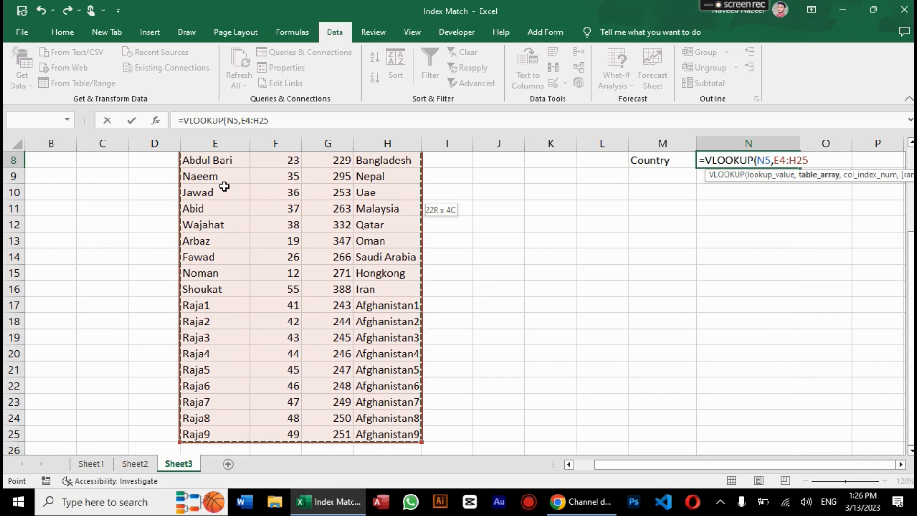
{"action": "type", "text": ","}
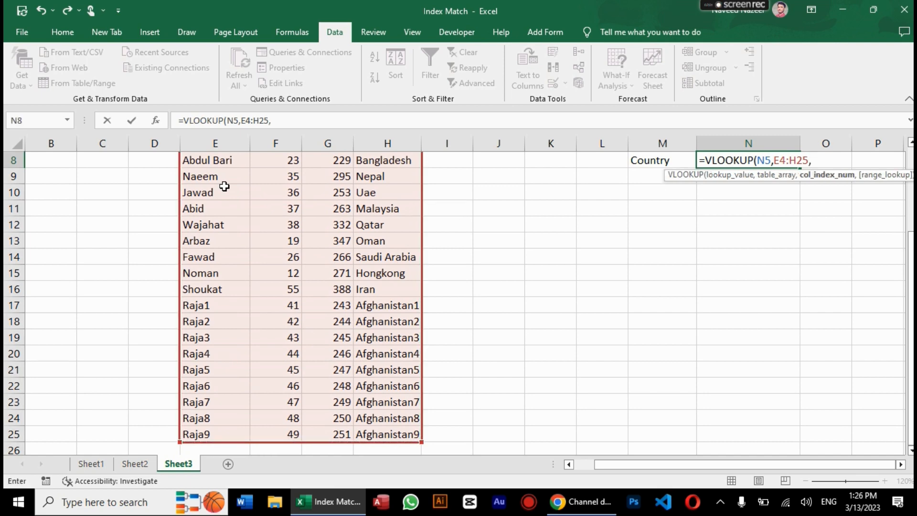
{"action": "type", "text": "4,0)"}
{"action": "key", "text": "Return"}
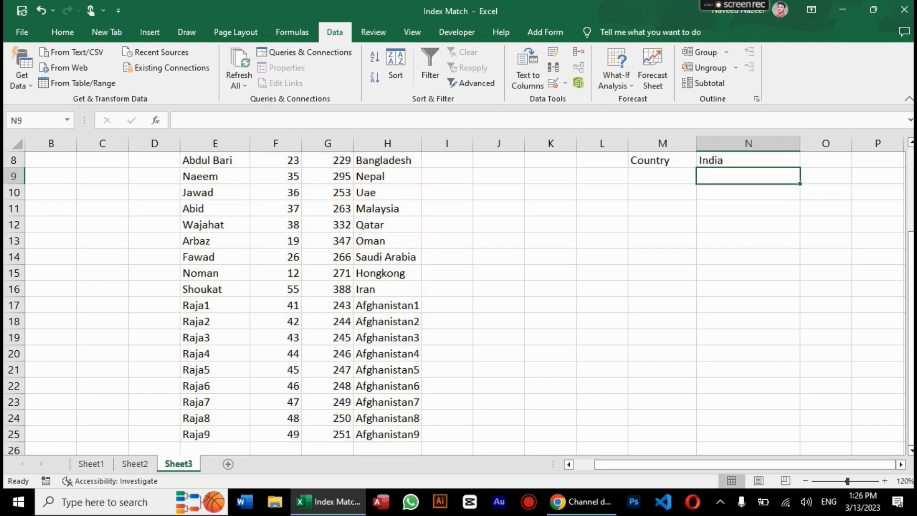
Step: Format the salesperson cell N5 with a dark blue-gray fill, white text and font size 12
{"action": "left_click_drag", "start_coordinate": [912, 246], "coordinate": [912, 174]}
{"action": "left_click", "coordinate": [761, 206]}
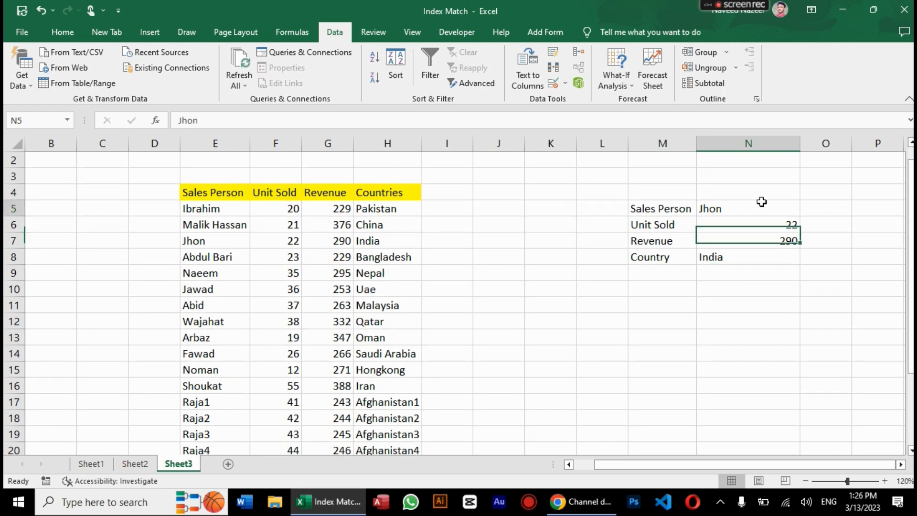
{"action": "left_click", "coordinate": [75, 35]}
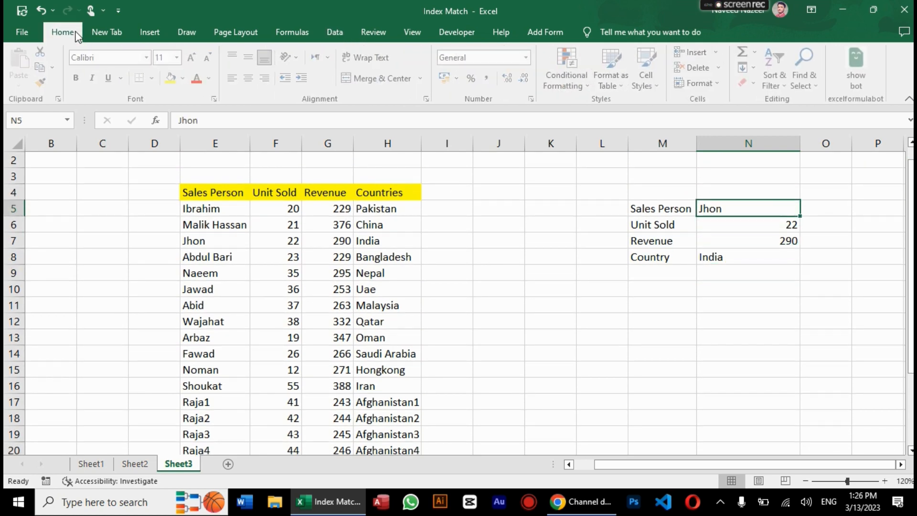
{"action": "left_click", "coordinate": [188, 78]}
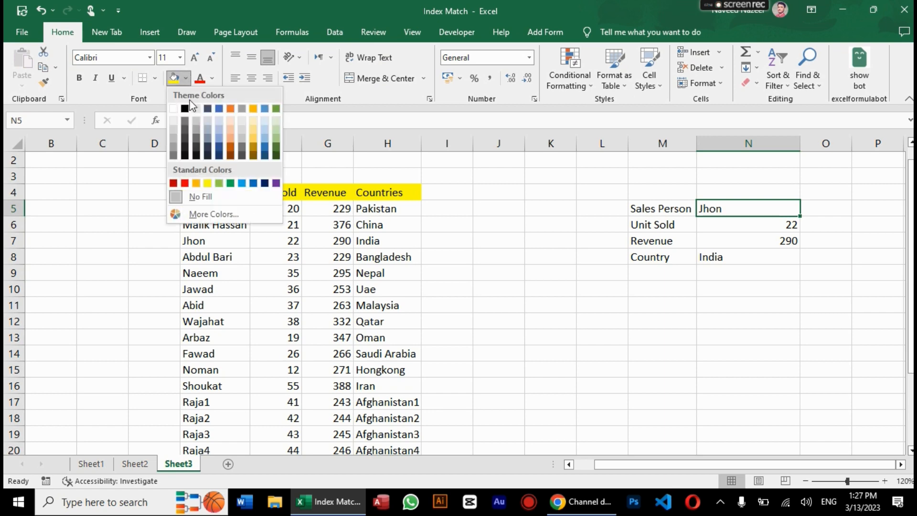
{"action": "left_click", "coordinate": [208, 148]}
{"action": "left_click", "coordinate": [212, 81]}
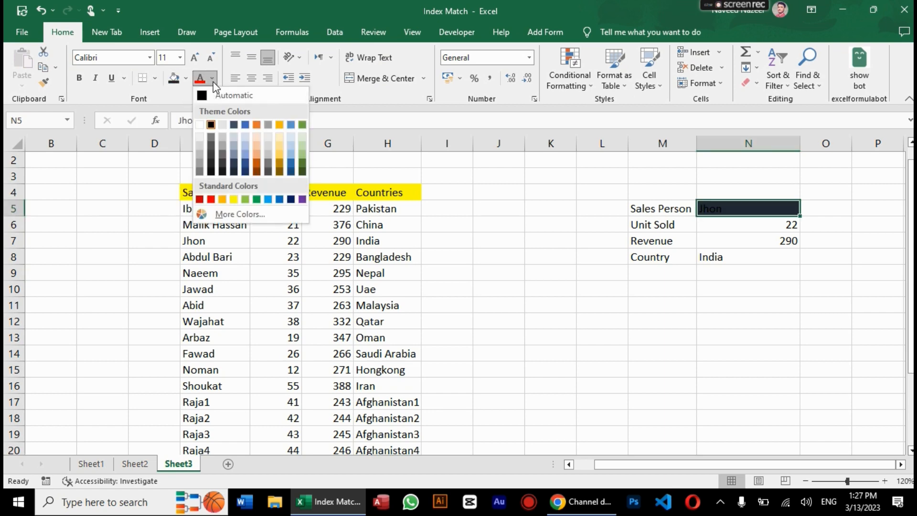
{"action": "left_click", "coordinate": [203, 126]}
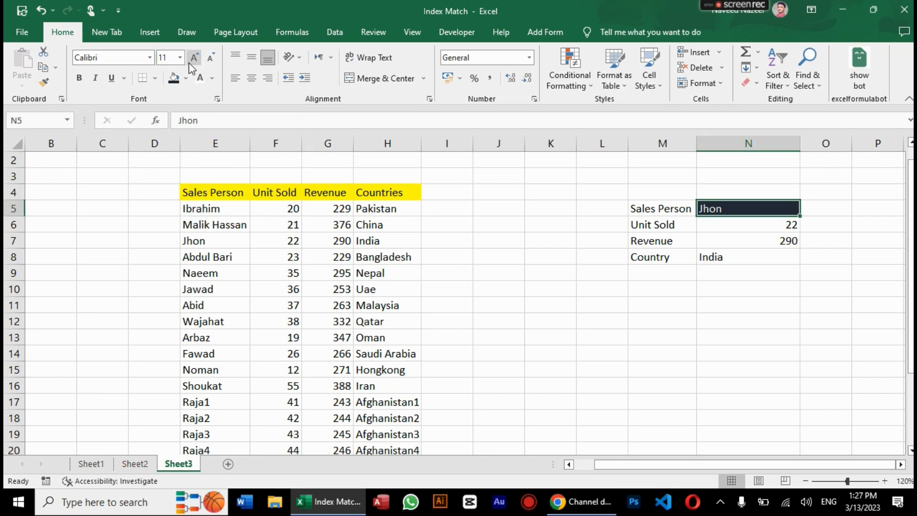
{"action": "left_click", "coordinate": [540, 303]}
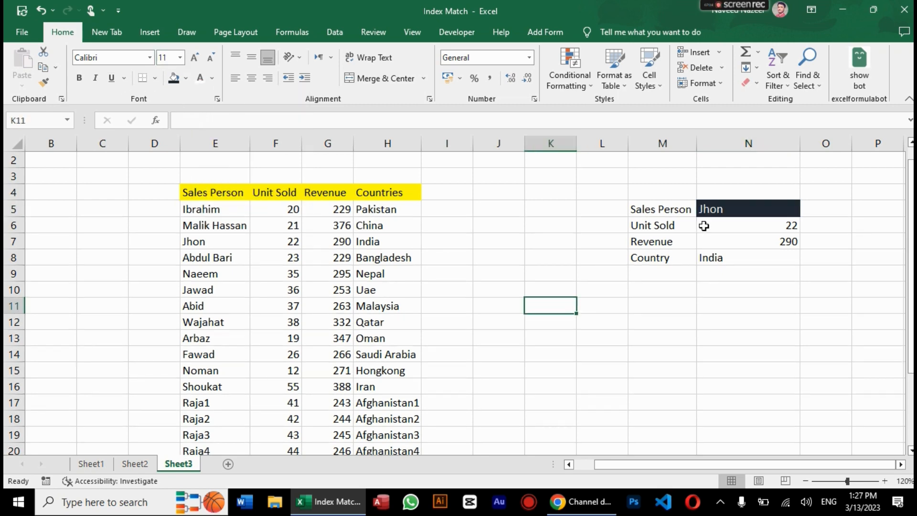
Step: Enter the salesperson's name listed in E11 into N5 and select row 11 to compare it with the lookup results
{"action": "left_click", "coordinate": [730, 210]}
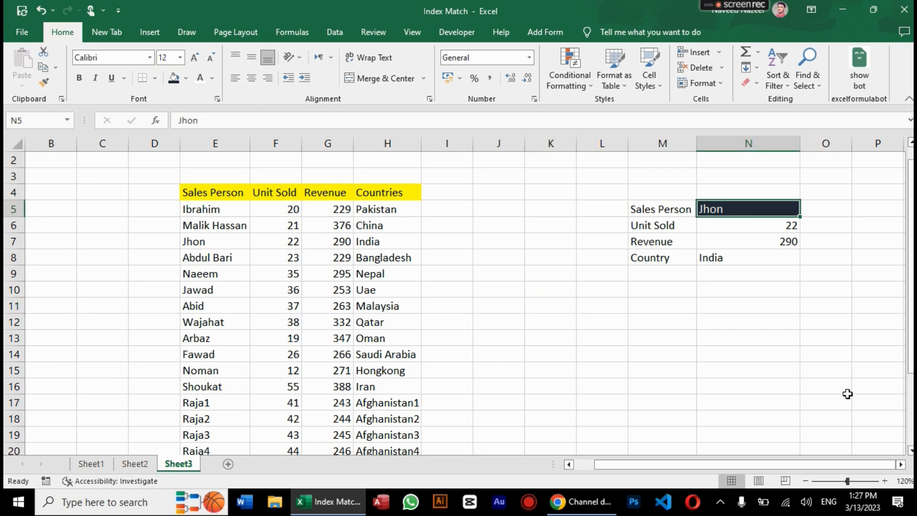
{"action": "left_click", "coordinate": [886, 481]}
{"action": "left_click", "coordinate": [886, 481]}
{"action": "left_click", "coordinate": [885, 481]}
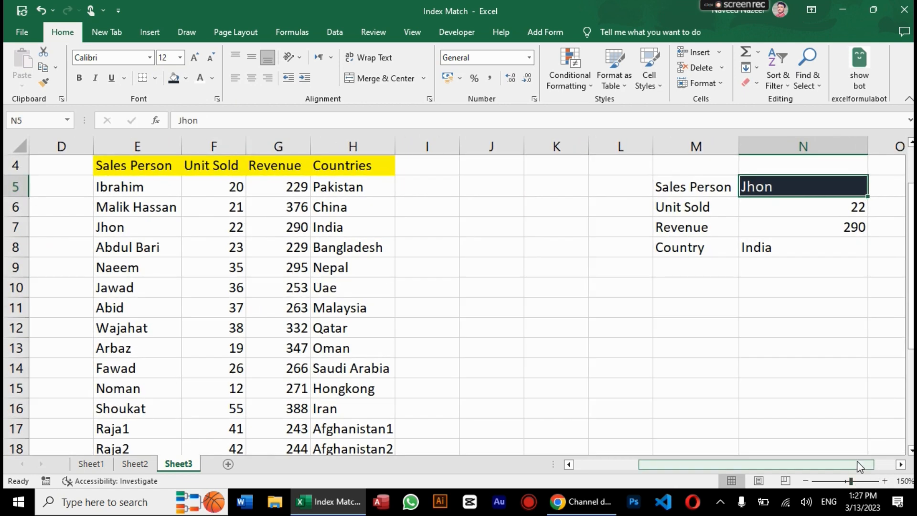
{"action": "left_click_drag", "start_coordinate": [858, 466], "coordinate": [875, 466]}
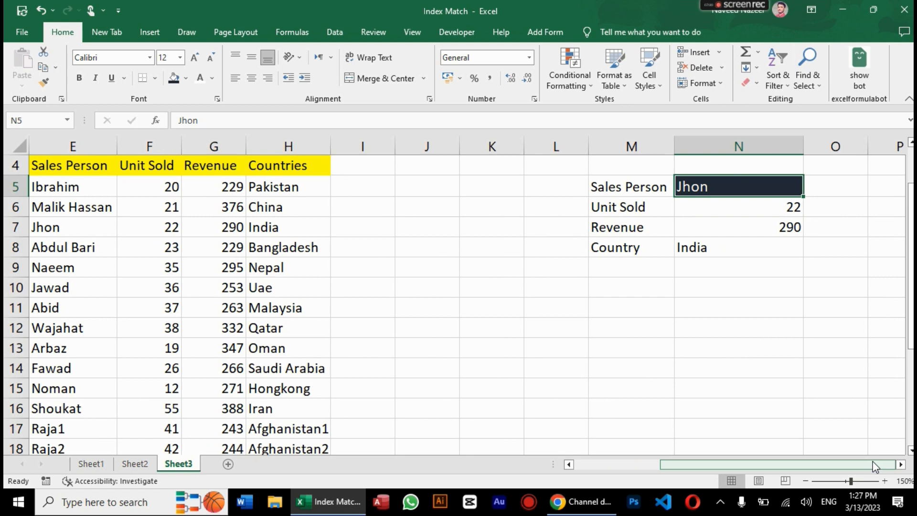
{"action": "type", "text": "Abid"}
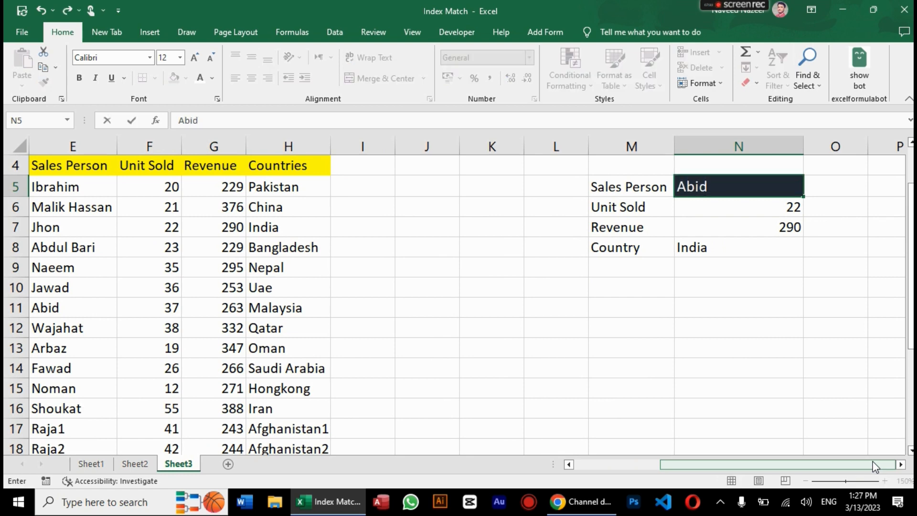
{"action": "key", "text": "Return"}
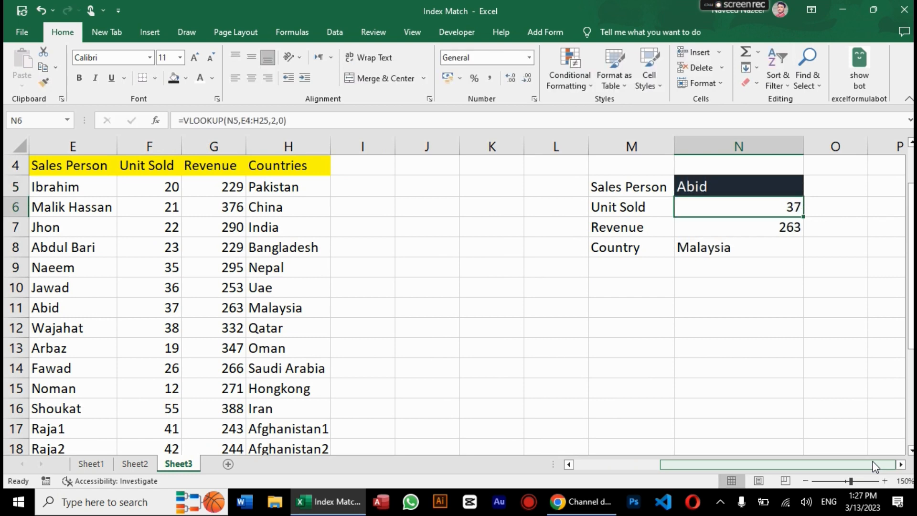
{"action": "left_click", "coordinate": [18, 308]}
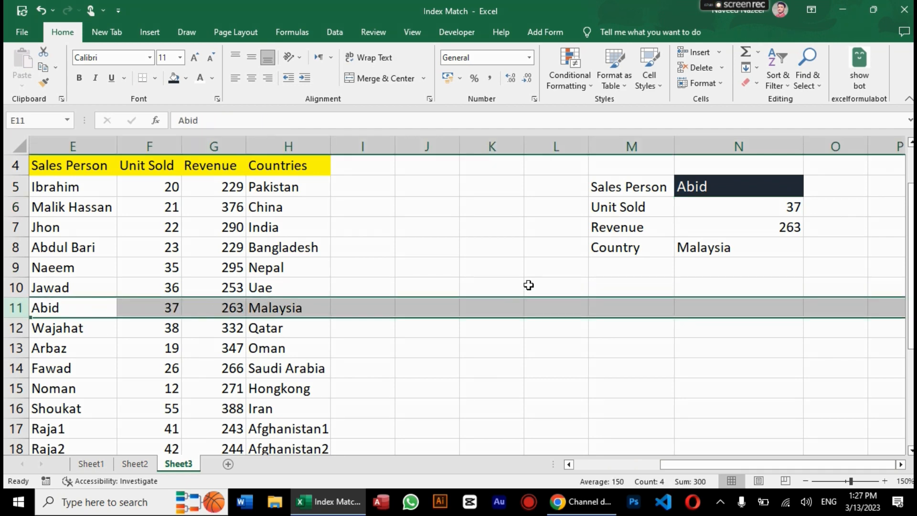
Step: Replace the name in N5 with the salesperson's name listed in E15
{"action": "left_click", "coordinate": [715, 187]}
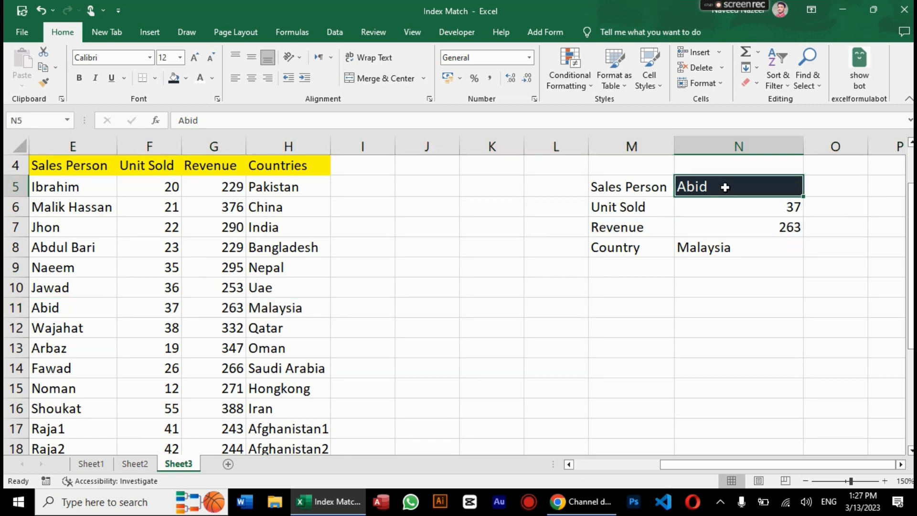
{"action": "type", "text": "Noman"}
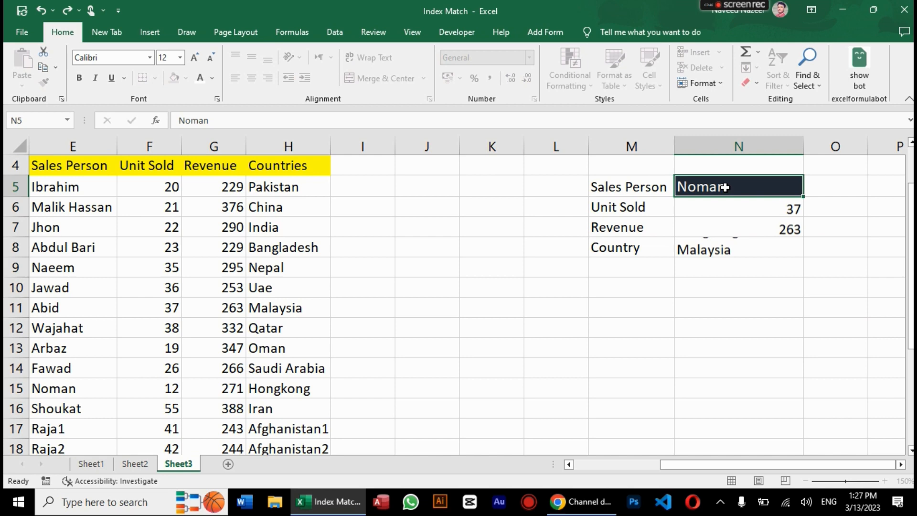
{"action": "key", "text": "Return"}
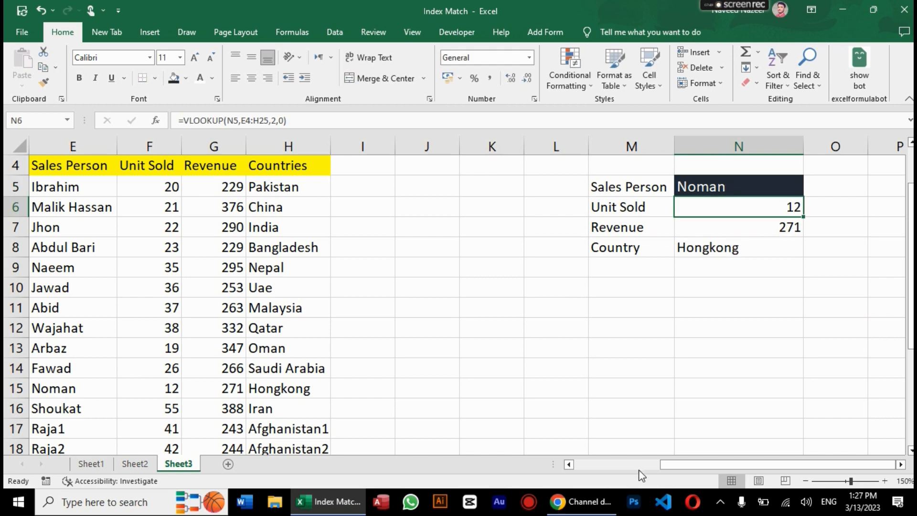
Step: Add an Emp ID column with its header in D4 and fill D5:D25 with consecutive IDs from 1001 to 1021
{"action": "left_click_drag", "start_coordinate": [669, 465], "coordinate": [586, 466]}
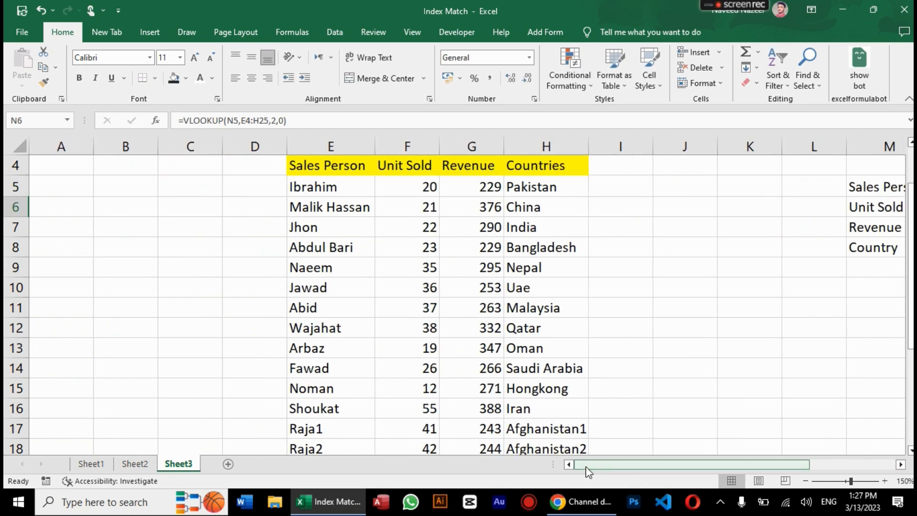
{"action": "left_click", "coordinate": [269, 172]}
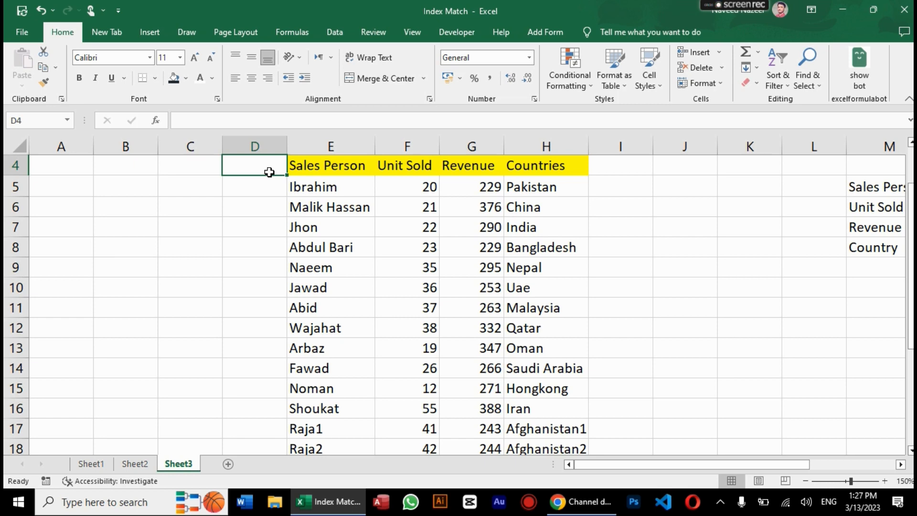
{"action": "type", "text": "Emp"}
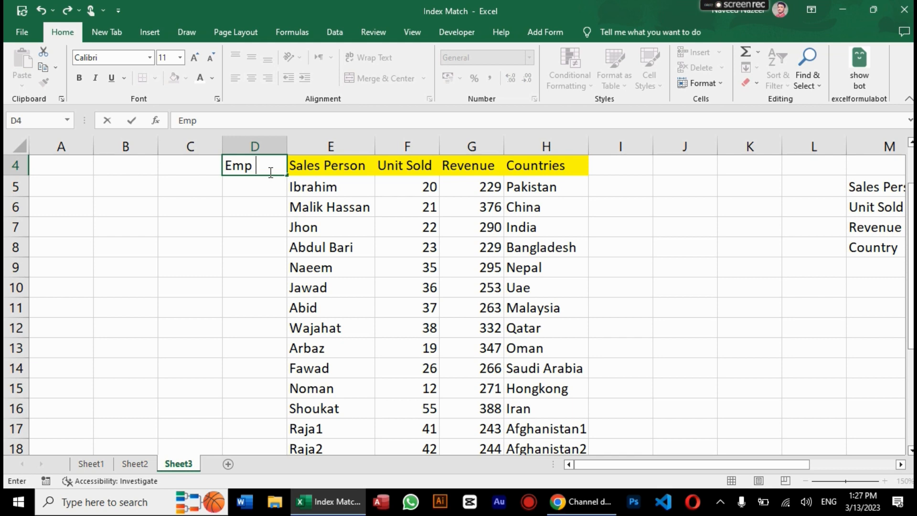
{"action": "type", "text": " ID"}
{"action": "key", "text": "Return"}
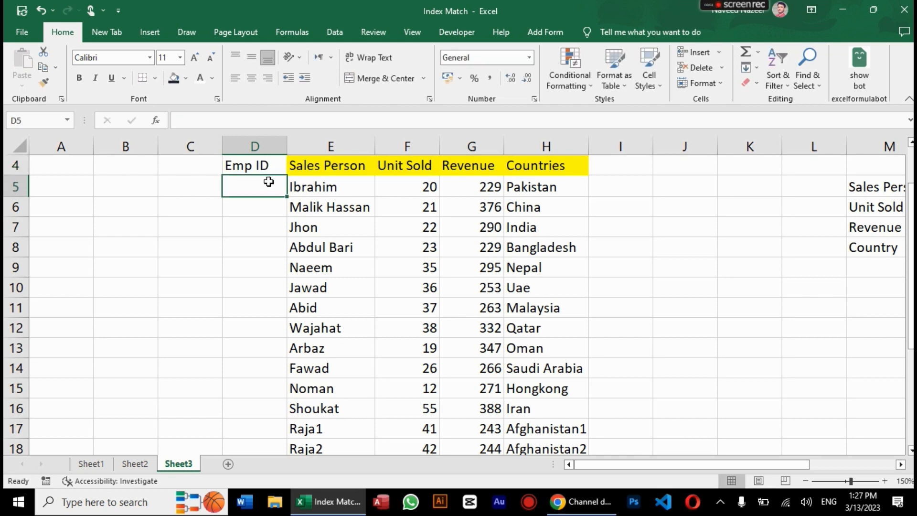
{"action": "type", "text": "1001"}
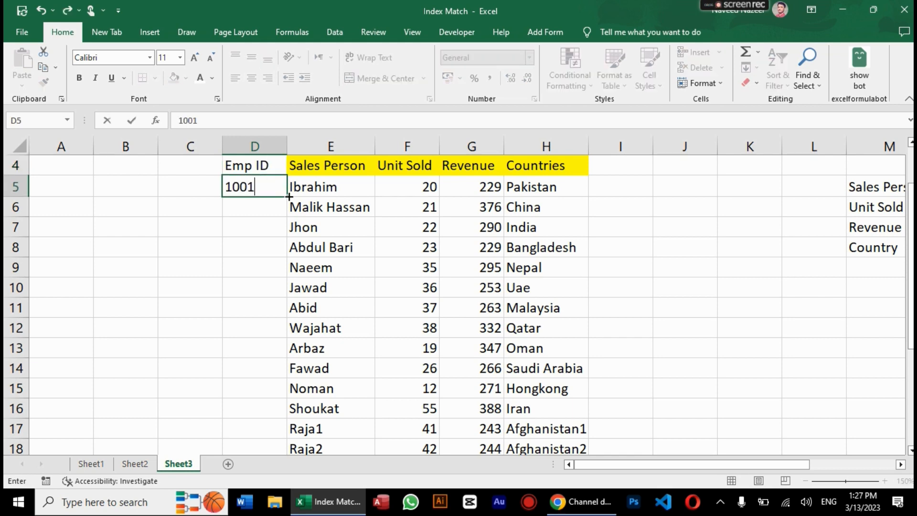
{"action": "left_click_drag", "start_coordinate": [289, 197], "coordinate": [276, 417]}
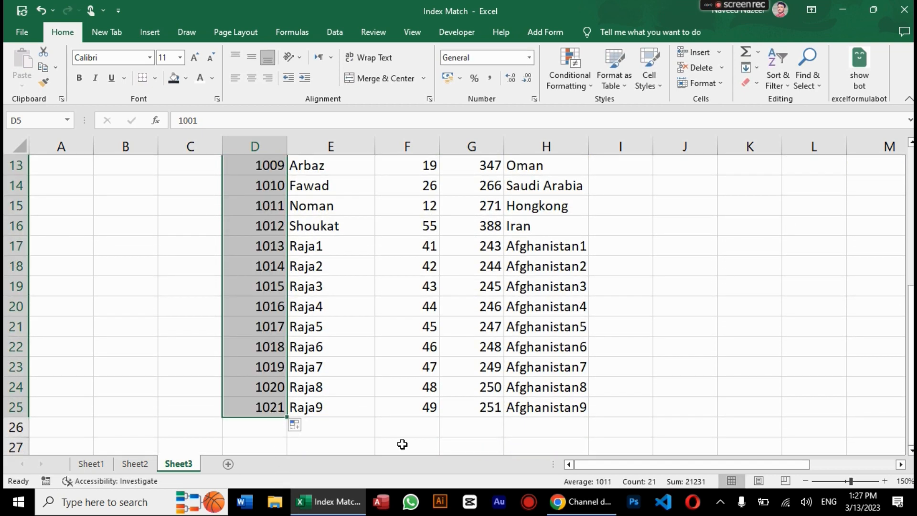
Step: Inspect the lookup value in N5 and the VLOOKUP formula in the Unit Sold cell N6
{"action": "left_click_drag", "start_coordinate": [595, 466], "coordinate": [807, 464]}
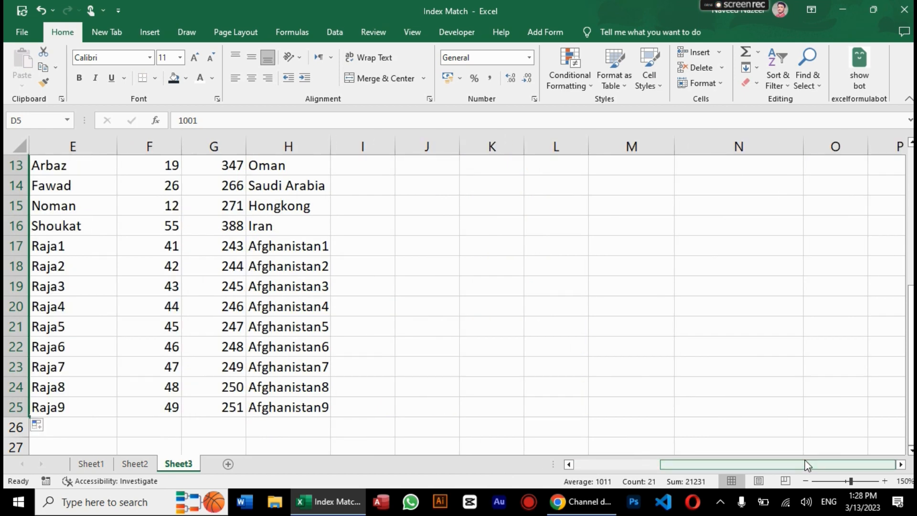
{"action": "left_click_drag", "start_coordinate": [910, 320], "coordinate": [910, 197]}
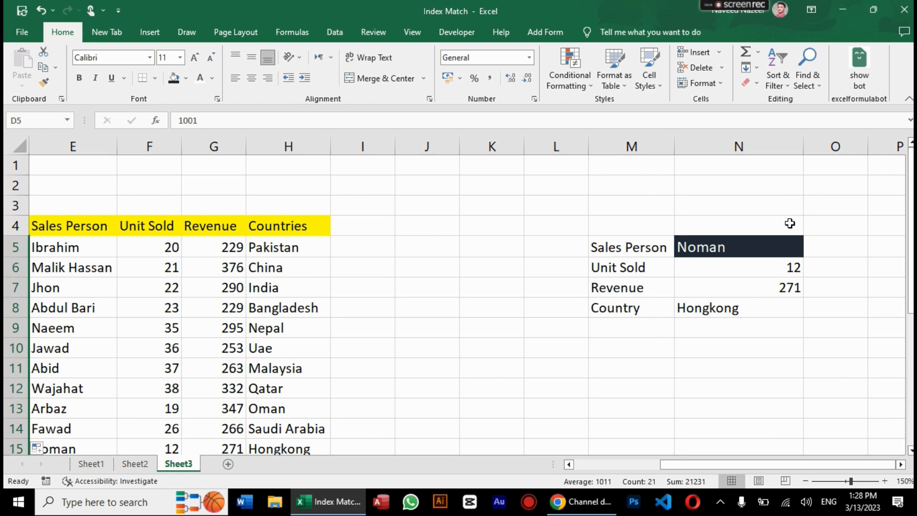
{"action": "left_click", "coordinate": [754, 247]}
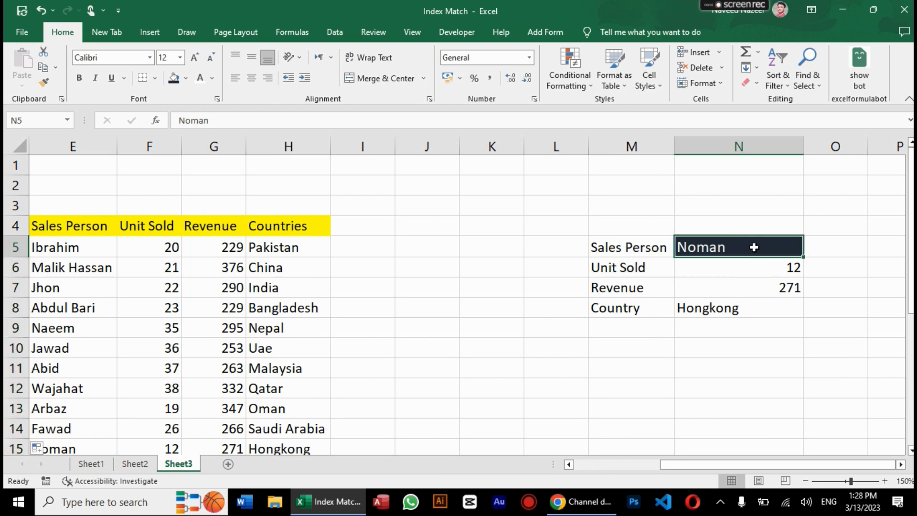
{"action": "left_click", "coordinate": [768, 267]}
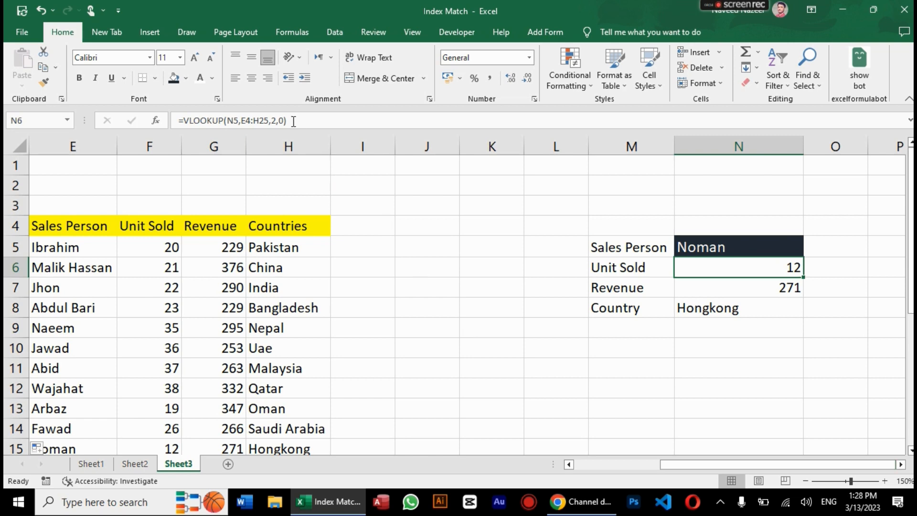
Step: Fill the header row D4:H4 with yellow so the Emp ID header matches the others
{"action": "left_click_drag", "start_coordinate": [678, 467], "coordinate": [634, 467]}
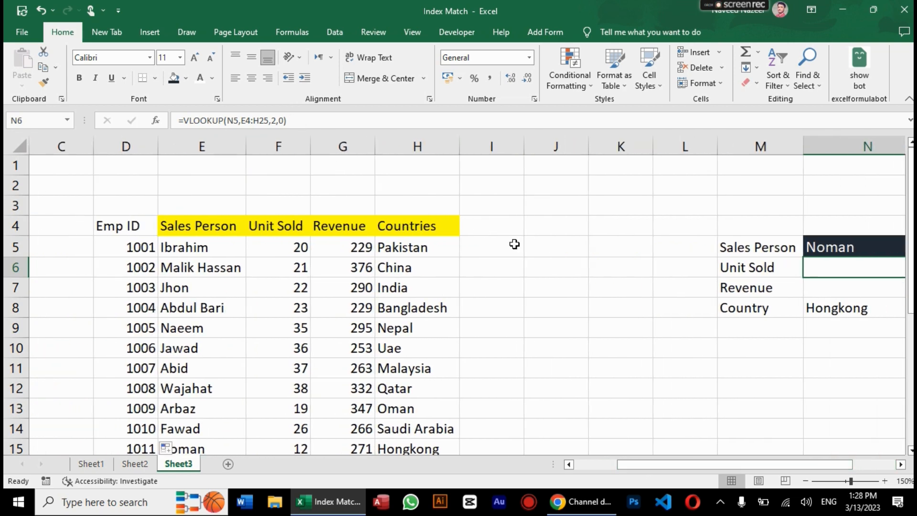
{"action": "left_click", "coordinate": [258, 230]}
{"action": "key", "text": "Left"}
{"action": "key", "text": "Left"}
{"action": "key", "text": "shift+Right"}
{"action": "key", "text": "shift+Right"}
{"action": "key", "text": "shift+Right"}
{"action": "key", "text": "shift+Right"}
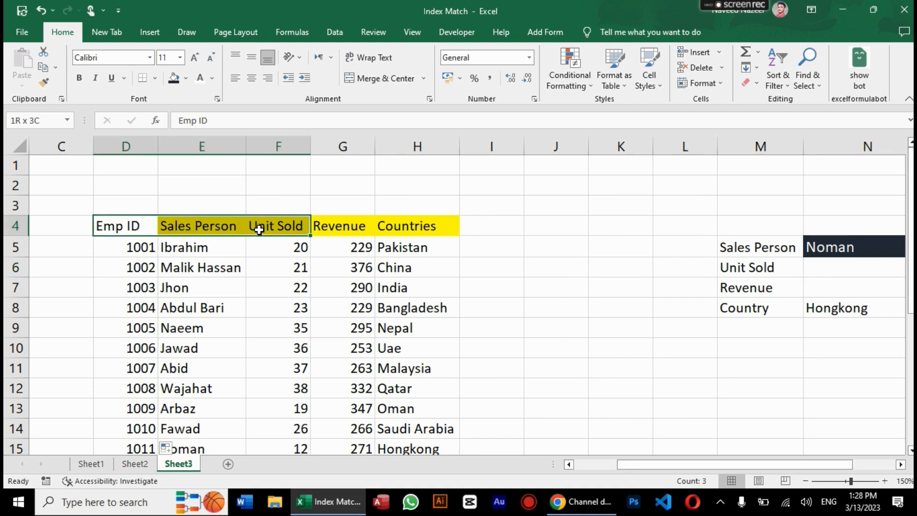
{"action": "key", "text": "super+s"}
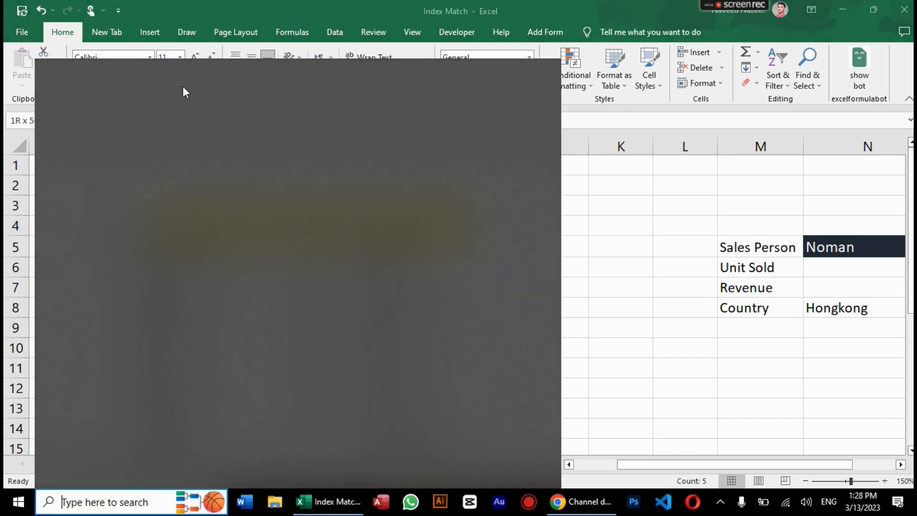
{"action": "left_click", "coordinate": [337, 19]}
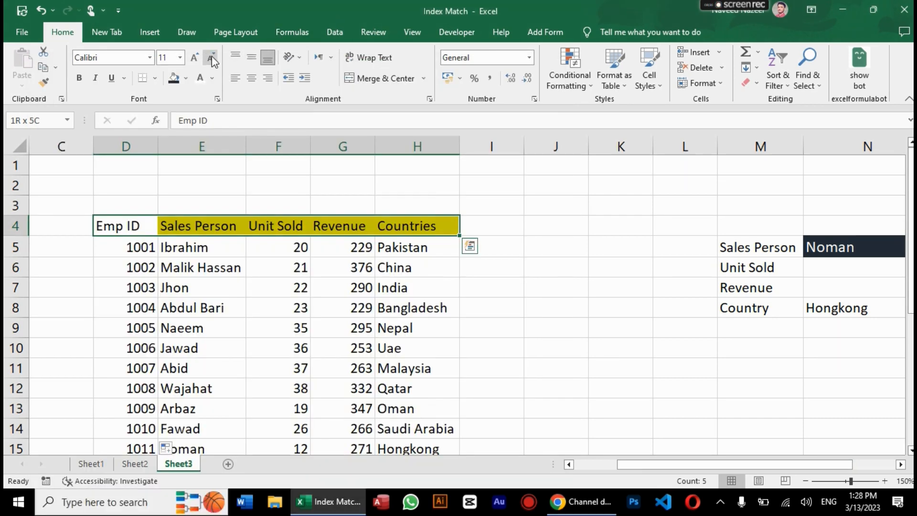
{"action": "left_click", "coordinate": [187, 81]}
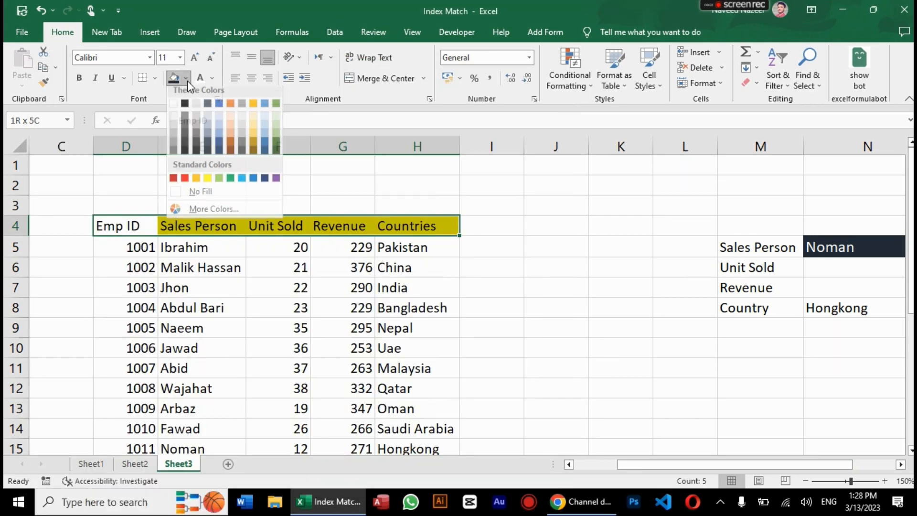
{"action": "left_click", "coordinate": [208, 182]}
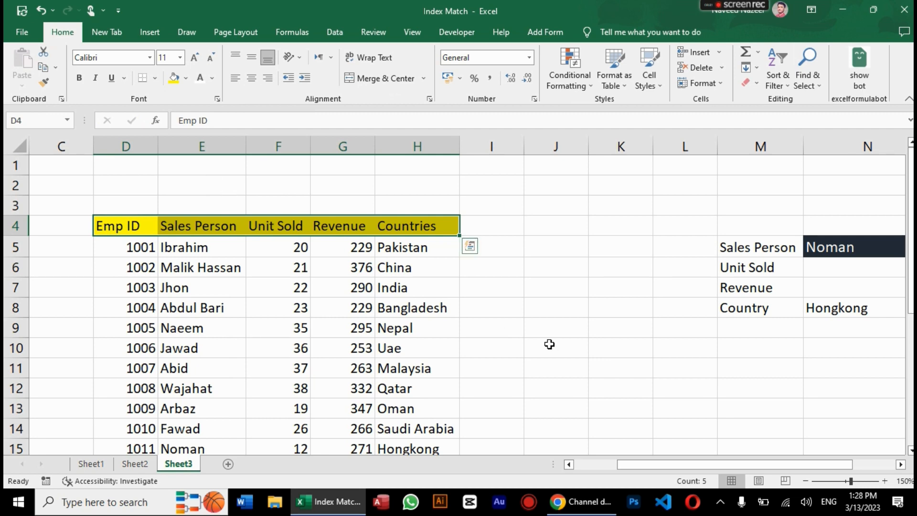
{"action": "left_click", "coordinate": [846, 269]}
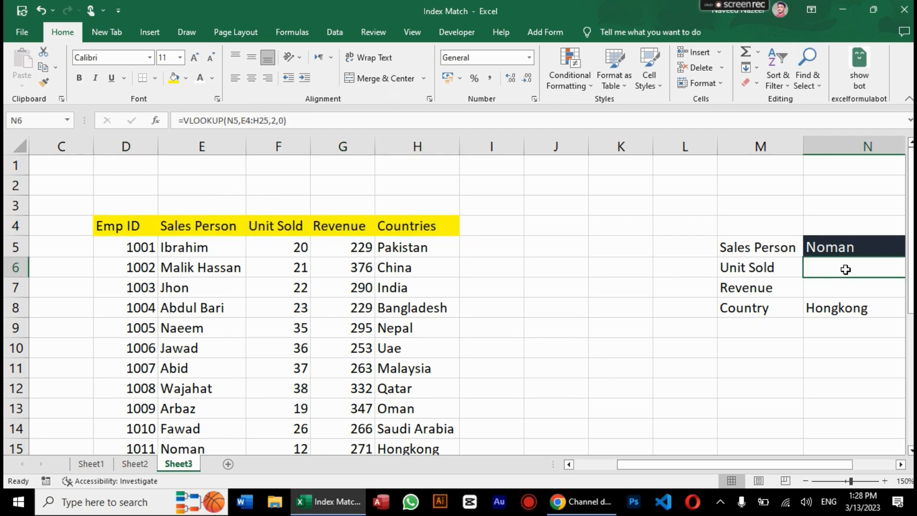
{"action": "key", "text": "Right"}
{"action": "key", "text": "Left"}
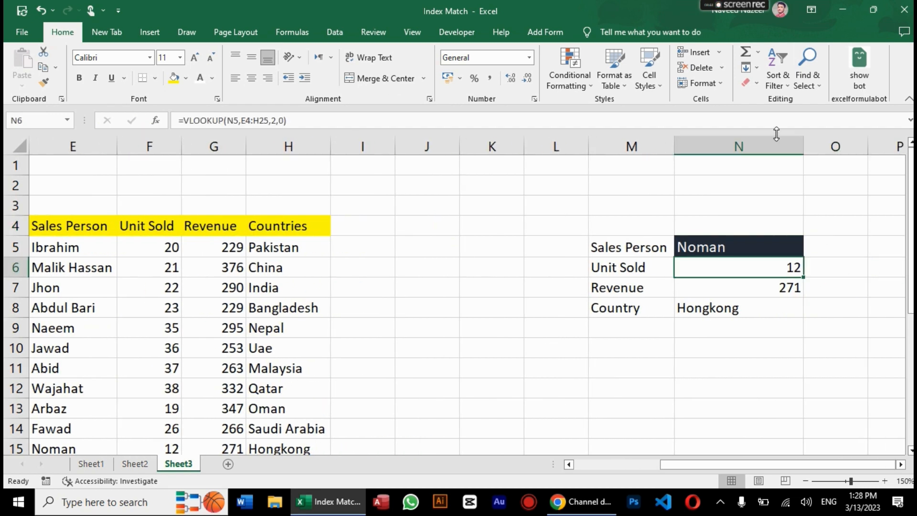
{"action": "type", "text": "=vlo"}
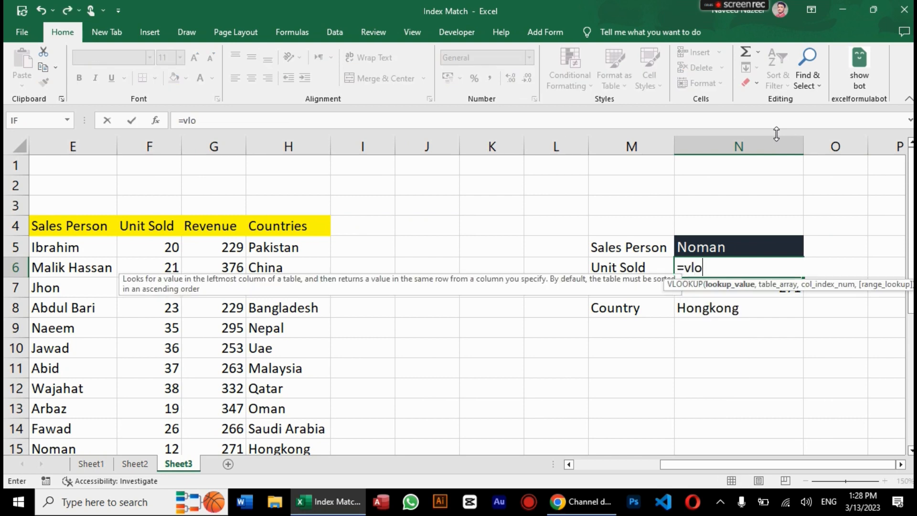
{"action": "key", "text": "Tab"}
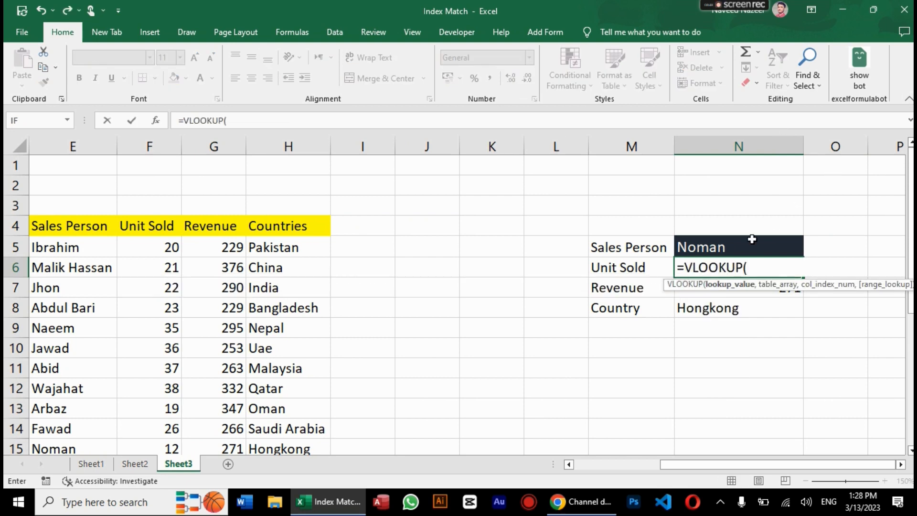
{"action": "key", "text": "BackSpace"}
{"action": "key", "text": "BackSpace"}
{"action": "key", "text": "BackSpace"}
{"action": "key", "text": "BackSpace"}
{"action": "key", "text": "BackSpace"}
{"action": "key", "text": "BackSpace"}
{"action": "key", "text": "BackSpace"}
{"action": "key", "text": "BackSpace"}
{"action": "key", "text": "BackSpace"}
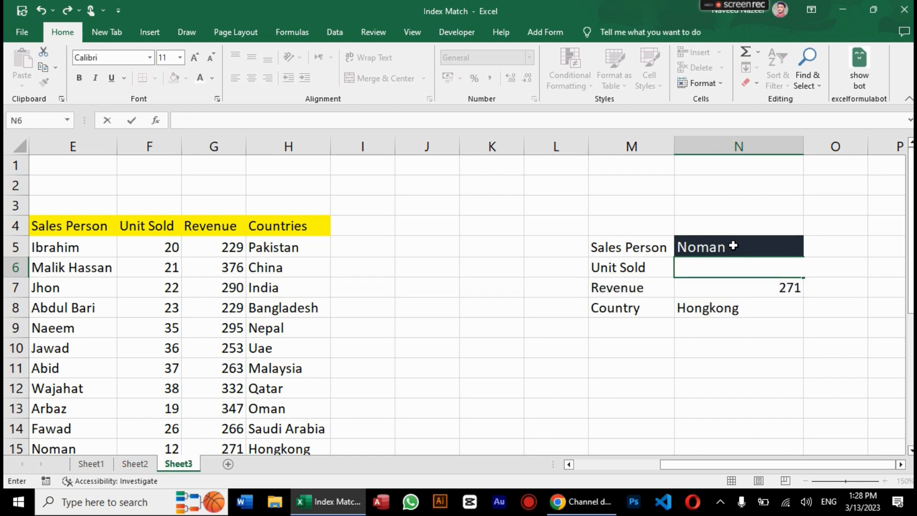
Step: Replace the Sales Person label in M5 with Emp ID
{"action": "left_click", "coordinate": [649, 245]}
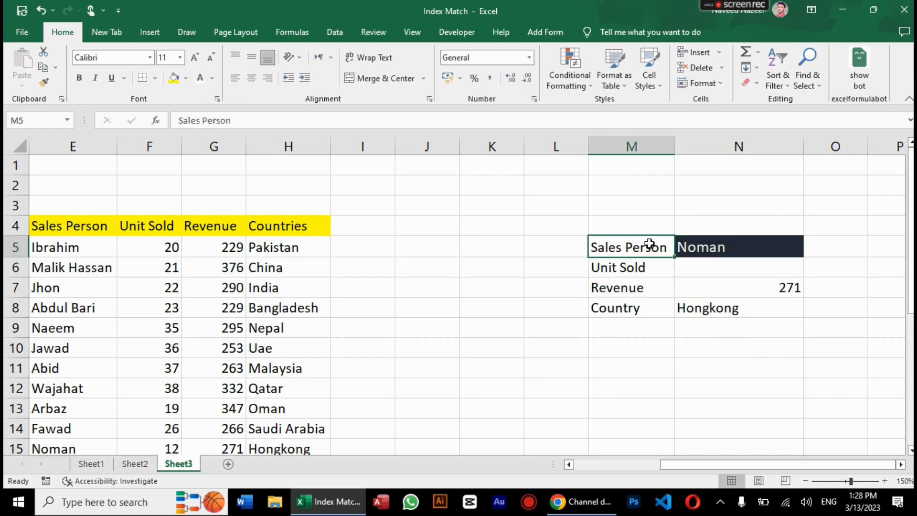
{"action": "type", "text": "Emp"}
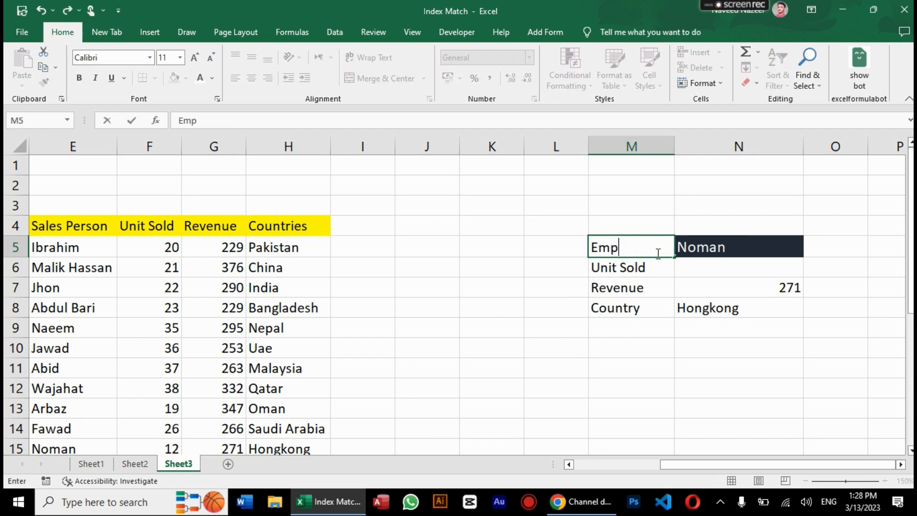
{"action": "type", "text": " ID"}
Step: Enter =VLOOKUP(N5,D4:H25,3,0) in the Unit Sold cell N6
{"action": "left_click", "coordinate": [717, 266]}
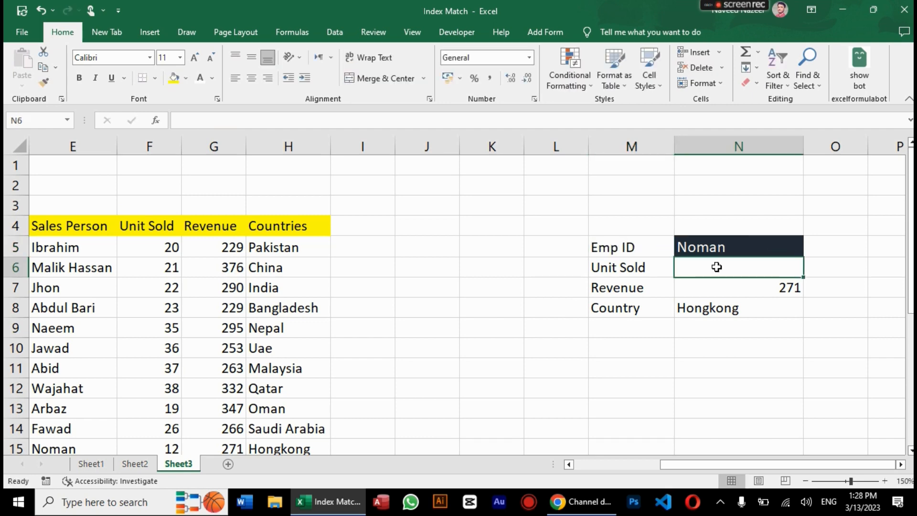
{"action": "type", "text": "=vlo"}
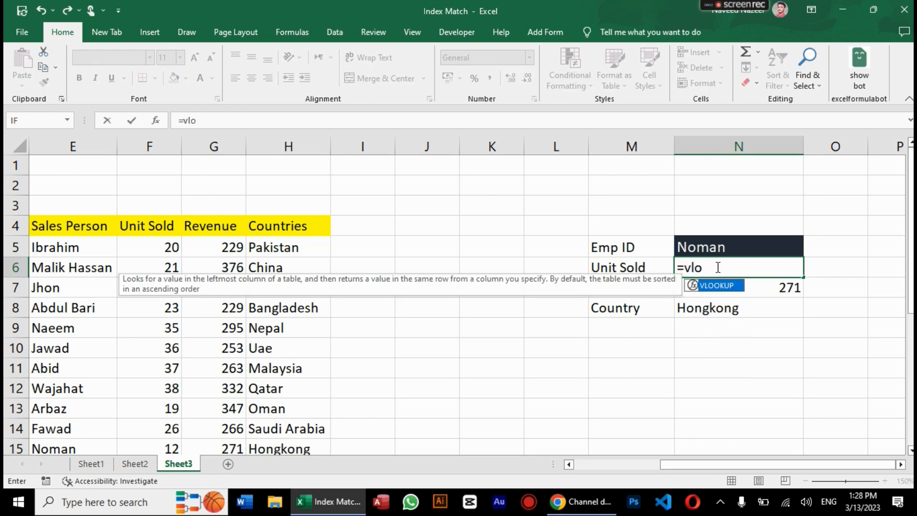
{"action": "key", "text": "Tab"}
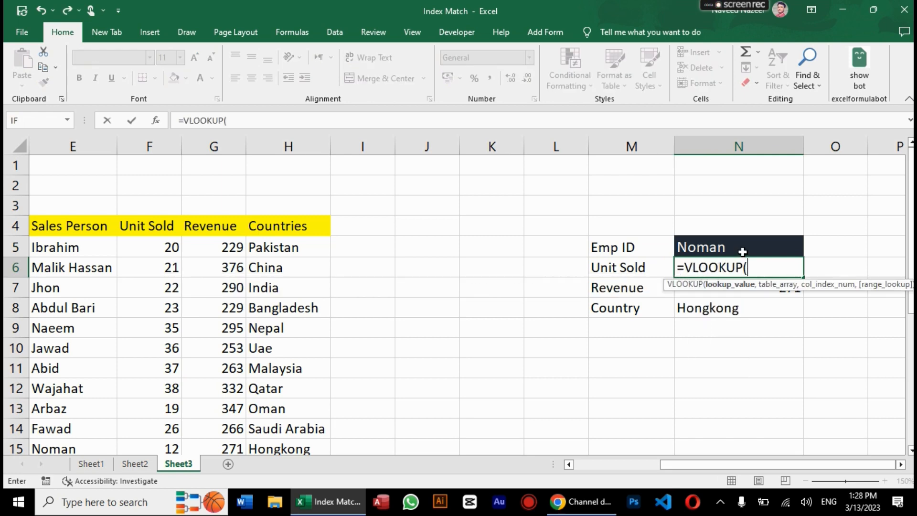
{"action": "left_click", "coordinate": [743, 251]}
{"action": "type", "text": ","}
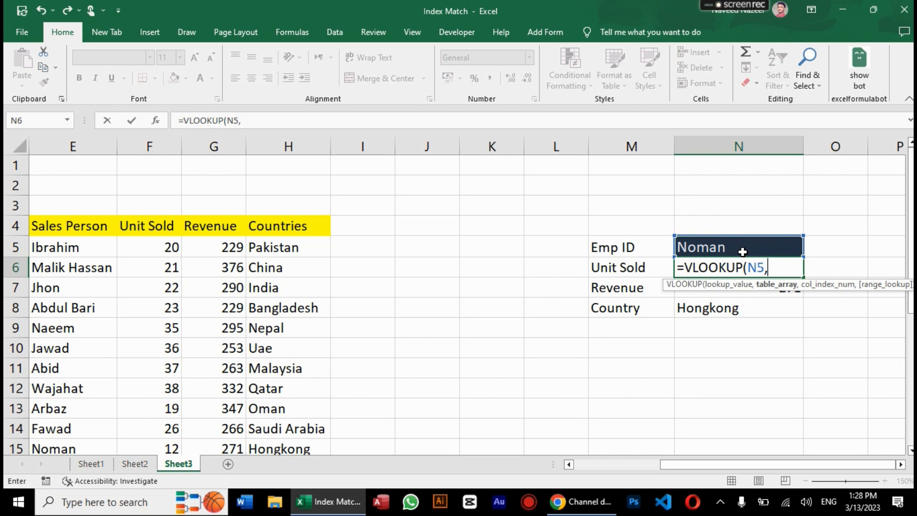
{"action": "left_click", "coordinate": [303, 228]}
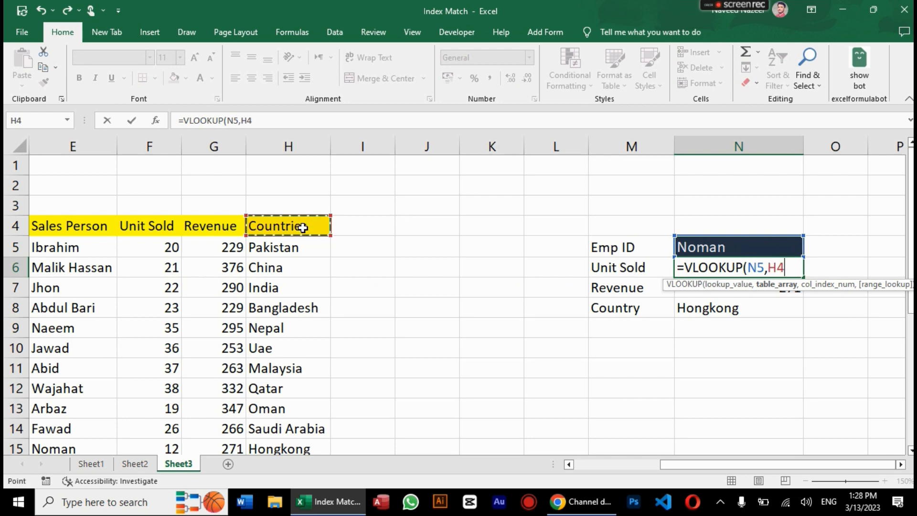
{"action": "left_click_drag", "start_coordinate": [303, 228], "coordinate": [303, 228]}
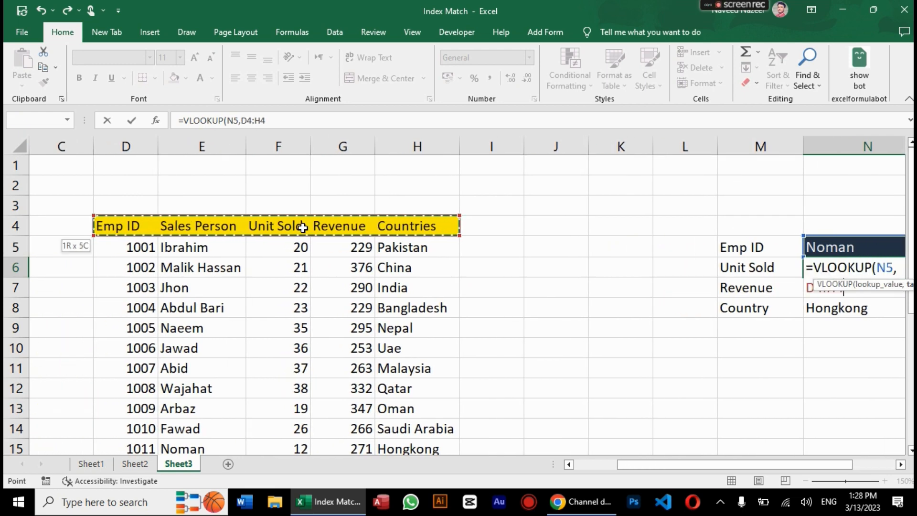
{"action": "key", "text": "ctrl+shift+Down"}
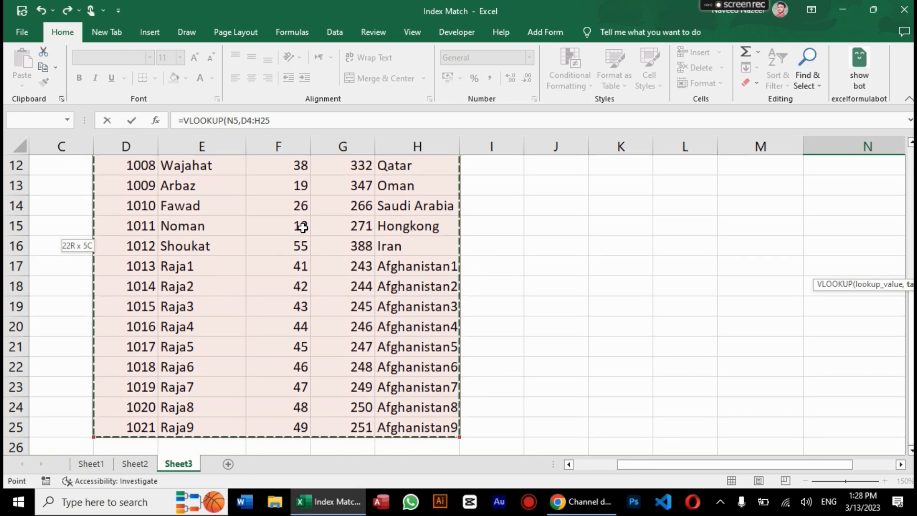
{"action": "type", "text": ","}
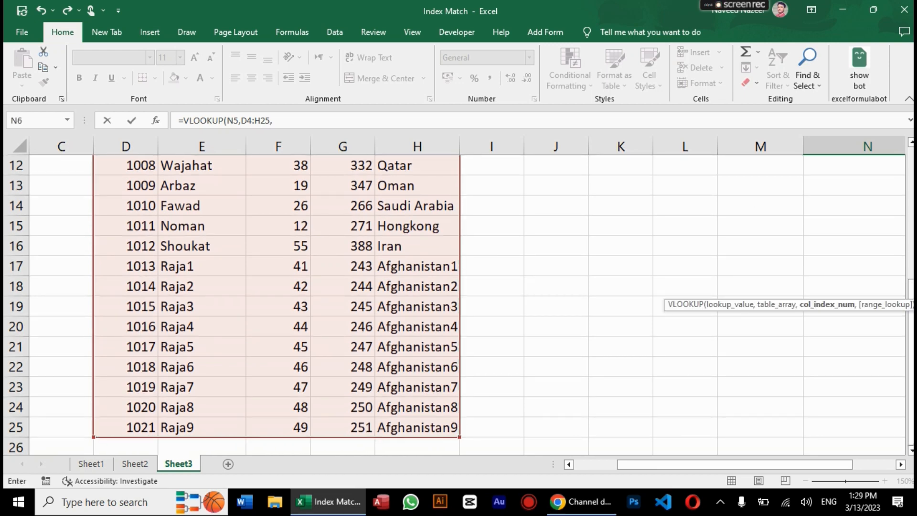
{"action": "scroll", "coordinate": [459, 301], "scroll_direction": "up", "scroll_amount": 3}
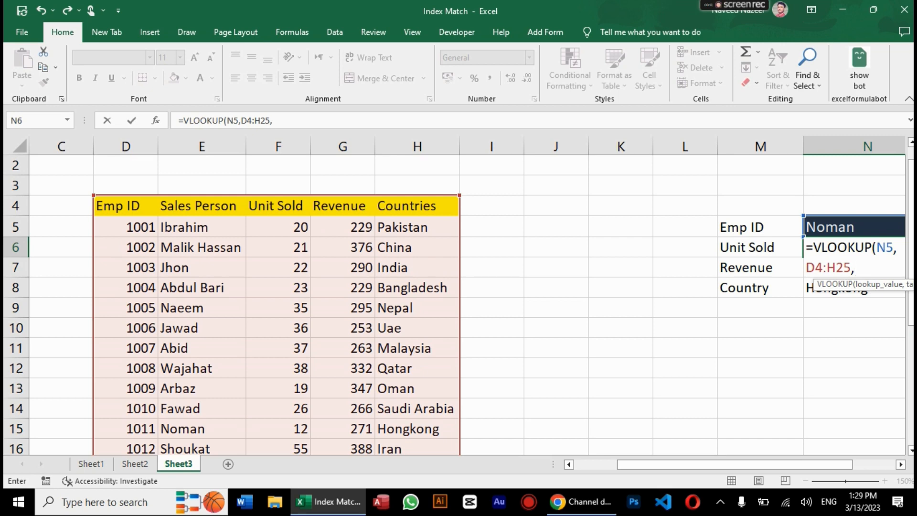
{"action": "type", "text": "3,0"}
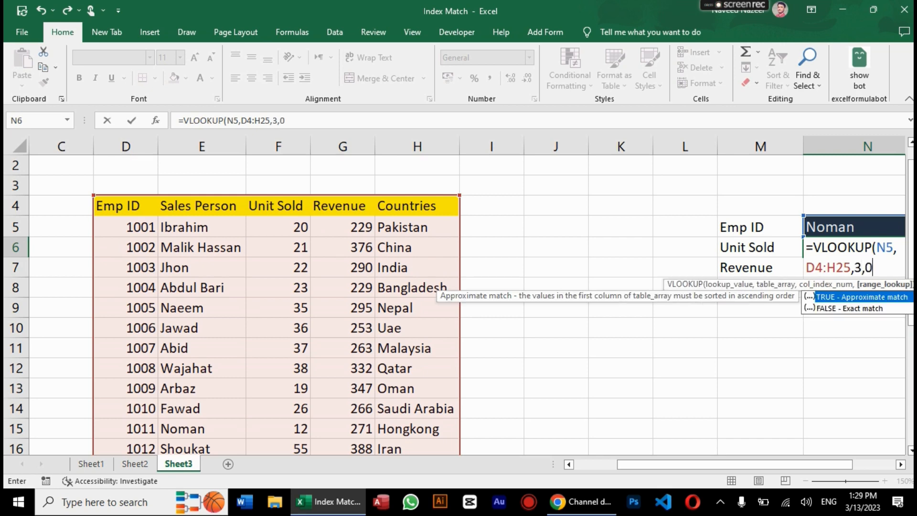
{"action": "type", "text": ")"}
{"action": "key", "text": "Return"}
{"action": "scroll", "coordinate": [467, 295], "scroll_direction": "right", "scroll_amount": 1}
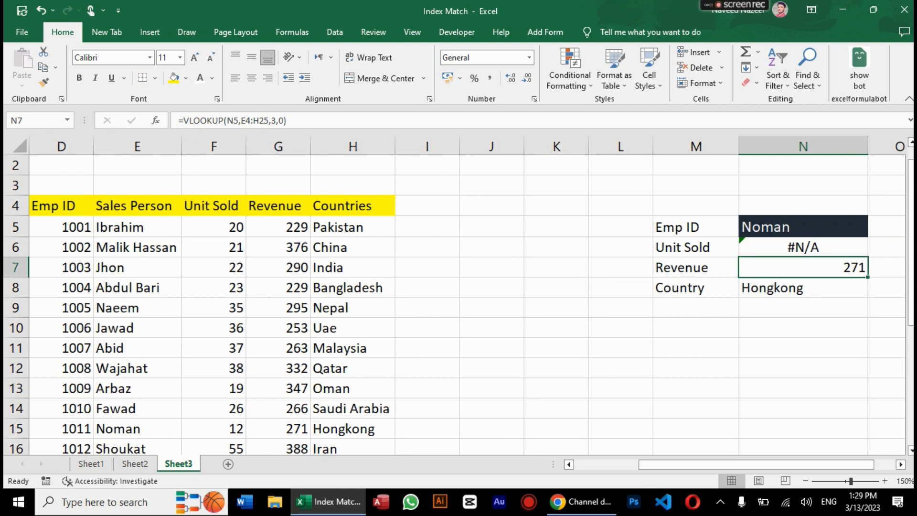
{"action": "left_click", "coordinate": [759, 225]}
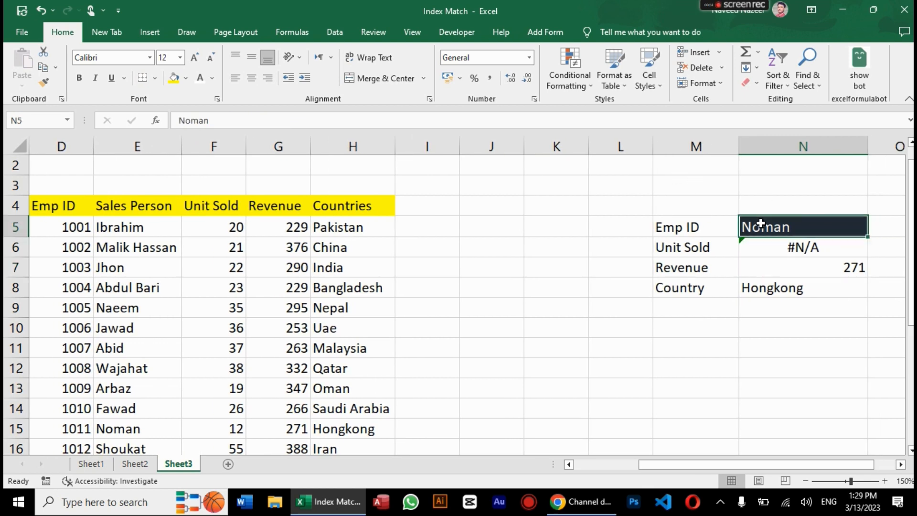
{"action": "left_click", "coordinate": [796, 266]}
{"action": "type", "text": "="}
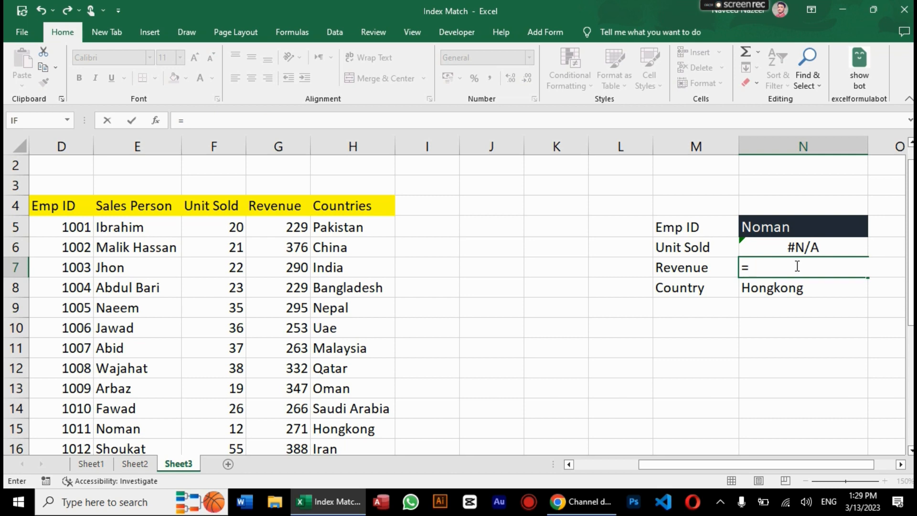
{"action": "type", "text": "vl"}
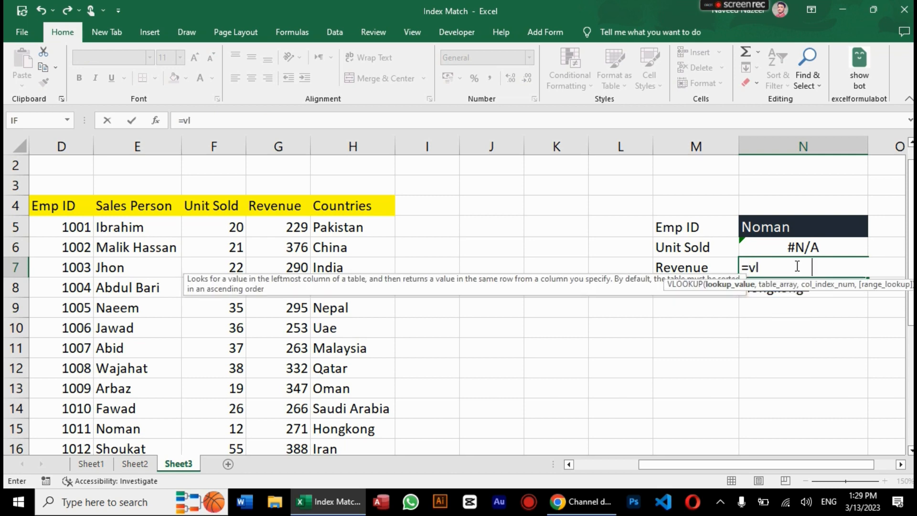
{"action": "key", "text": "Tab"}
{"action": "left_click", "coordinate": [773, 231]}
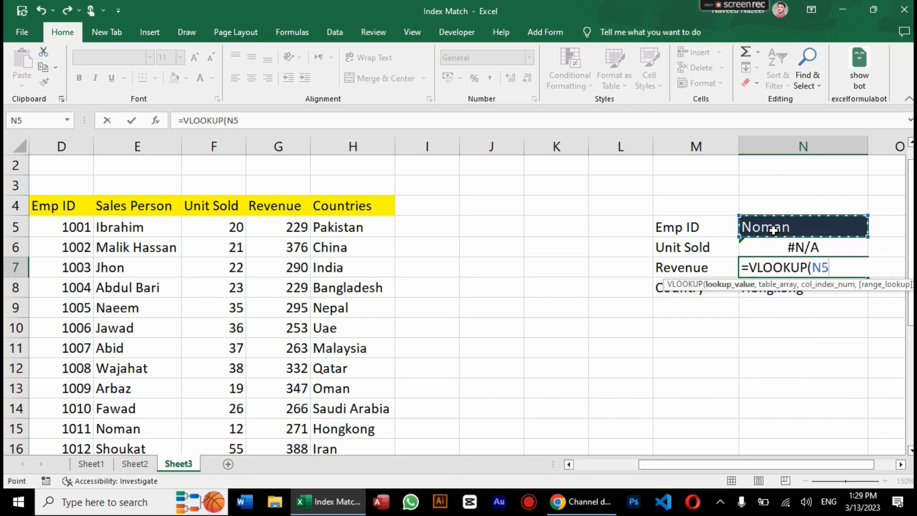
{"action": "type", "text": ","}
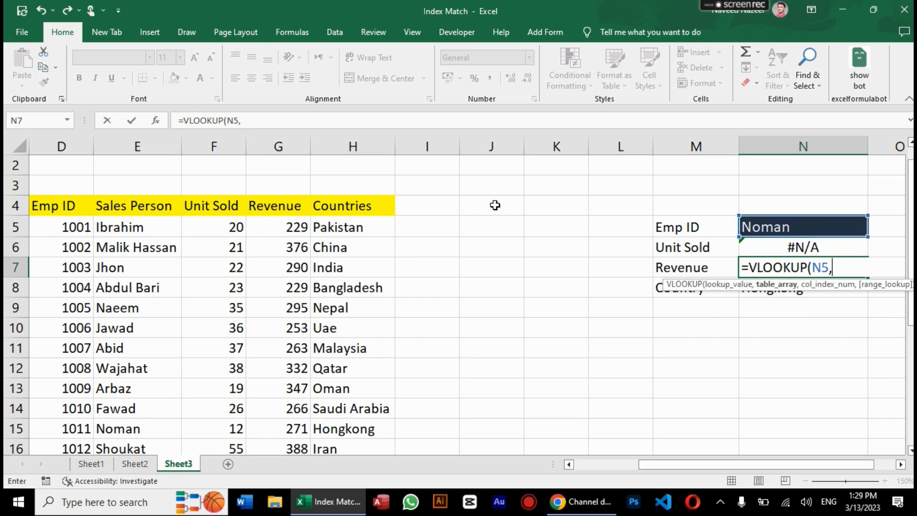
{"action": "left_click", "coordinate": [363, 202]}
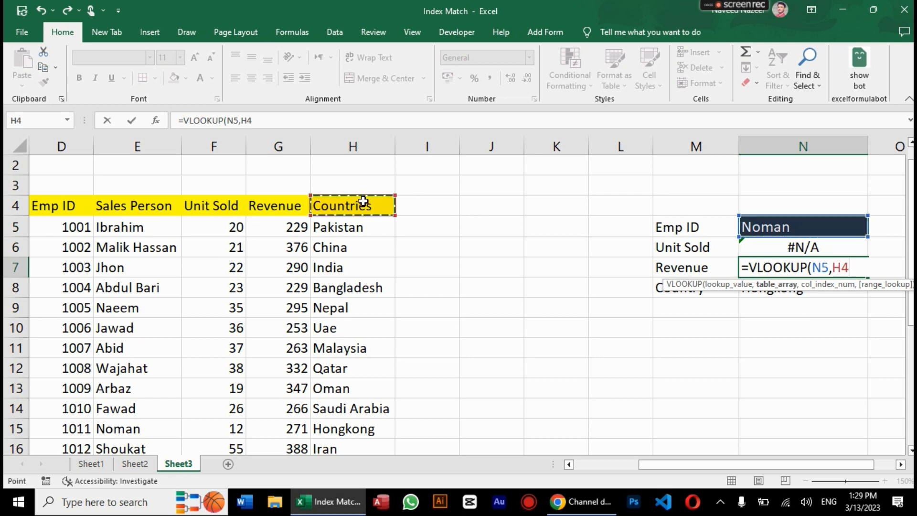
{"action": "key", "text": "BackSpace"}
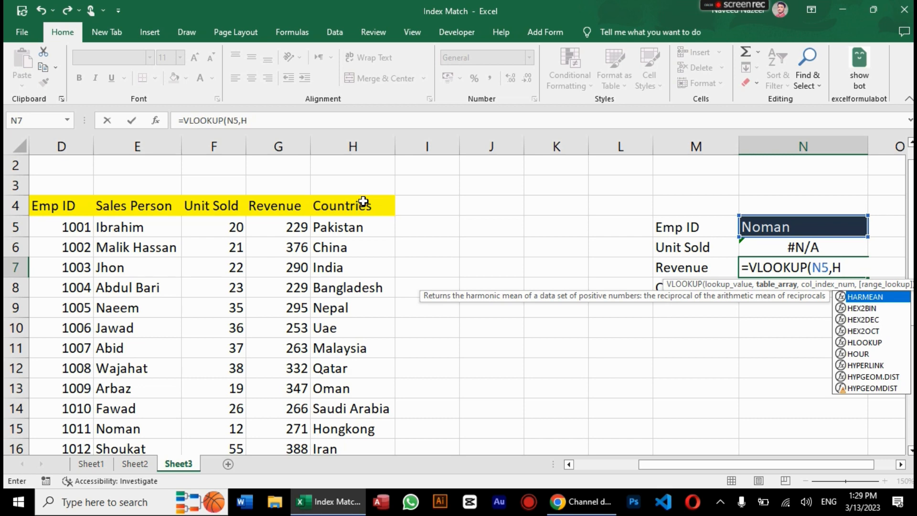
{"action": "key", "text": "BackSpace"}
{"action": "key", "text": "BackSpace"}
{"action": "key", "text": "BackSpace"}
{"action": "key", "text": "BackSpace"}
{"action": "key", "text": "BackSpace"}
{"action": "key", "text": "BackSpace"}
{"action": "key", "text": "BackSpace"}
{"action": "key", "text": "BackSpace"}
{"action": "key", "text": "BackSpace"}
{"action": "key", "text": "BackSpace"}
{"action": "key", "text": "BackSpace"}
{"action": "key", "text": "BackSpace"}
{"action": "key", "text": "BackSpace"}
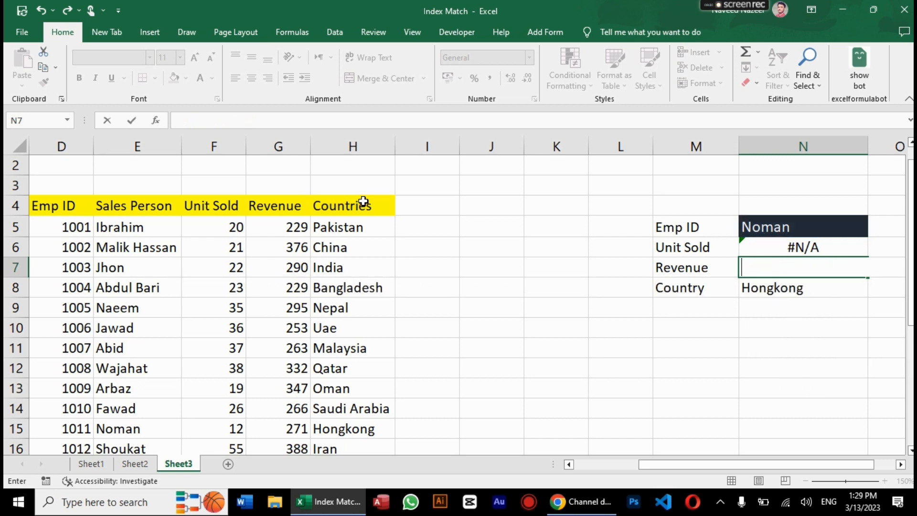
Step: Copy the VLOOKUP formula text from the Unit Sold cell N6 into the Revenue cell N7 with its references unchanged
{"action": "left_click", "coordinate": [793, 246]}
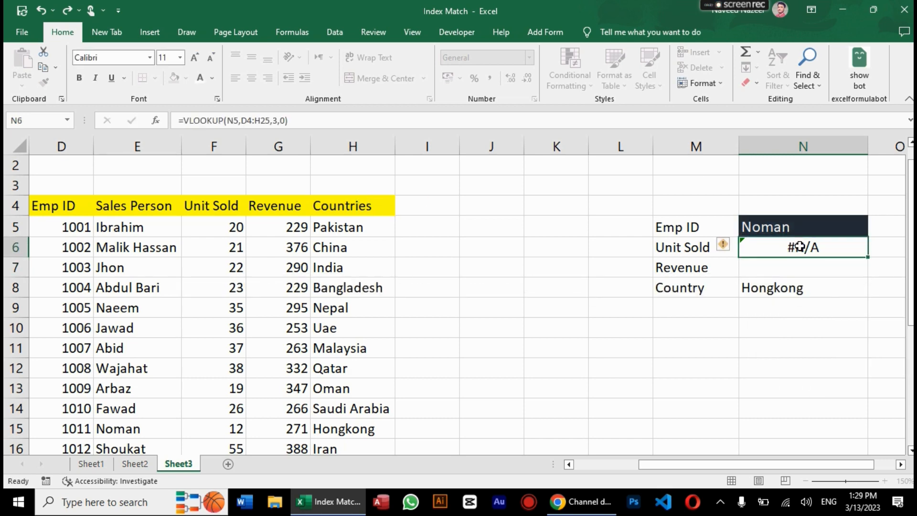
{"action": "left_click", "coordinate": [437, 127]}
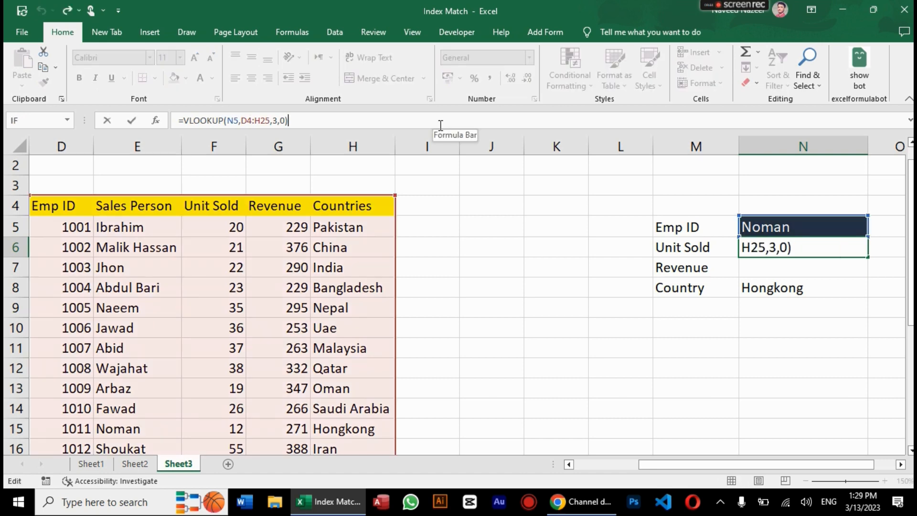
{"action": "key", "text": "ctrl+a"}
{"action": "key", "text": "ctrl+c"}
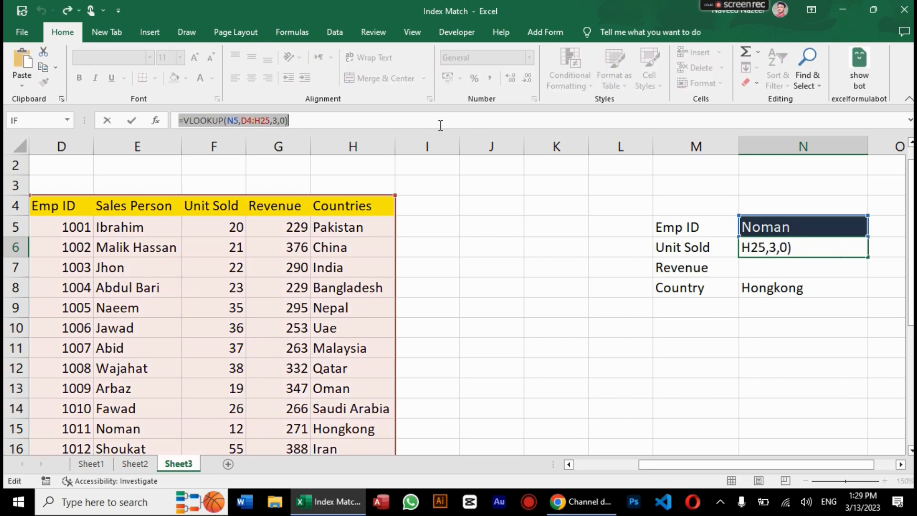
{"action": "key", "text": "Tab"}
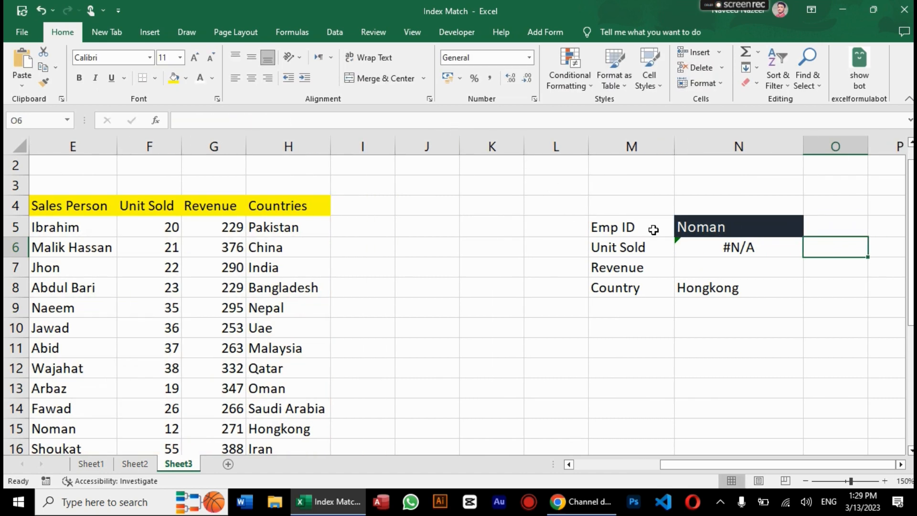
{"action": "left_click", "coordinate": [701, 266]}
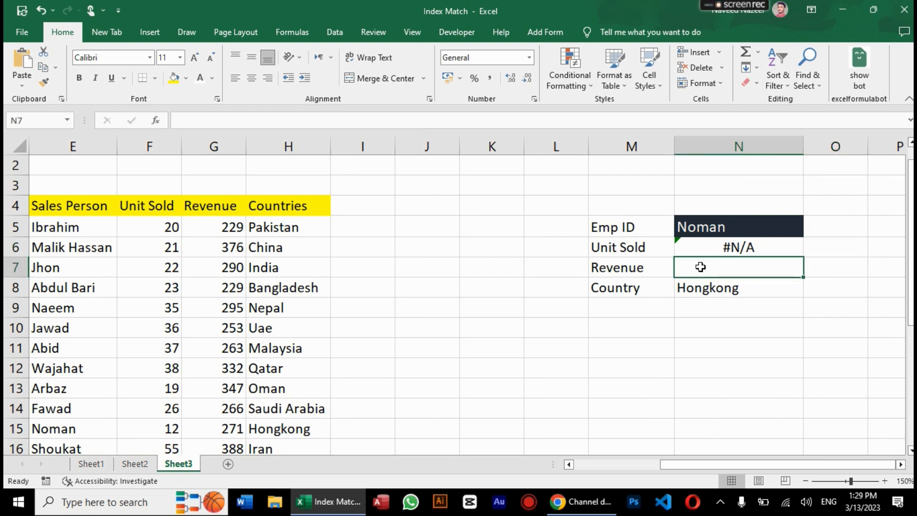
{"action": "key", "text": "ctrl+v"}
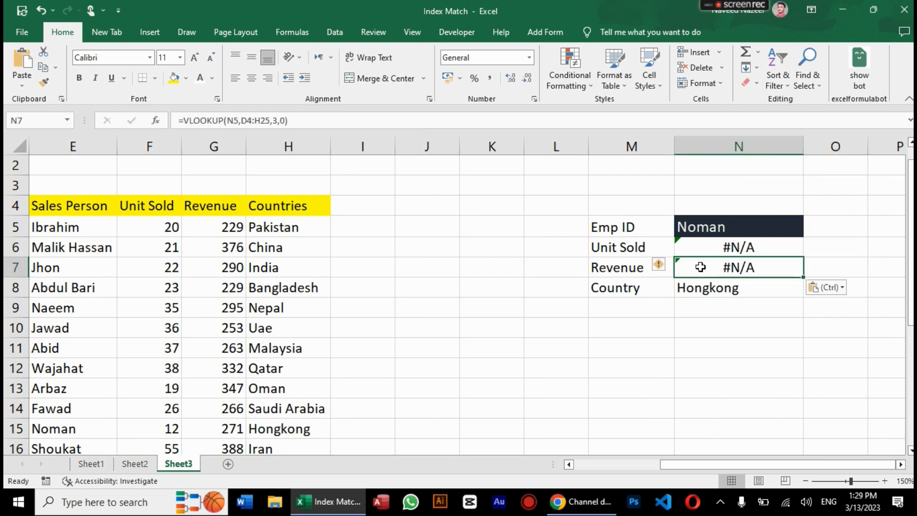
Step: Set the column index of the VLOOKUP formula in the Revenue cell N7 to 4
{"action": "left_click", "coordinate": [402, 117]}
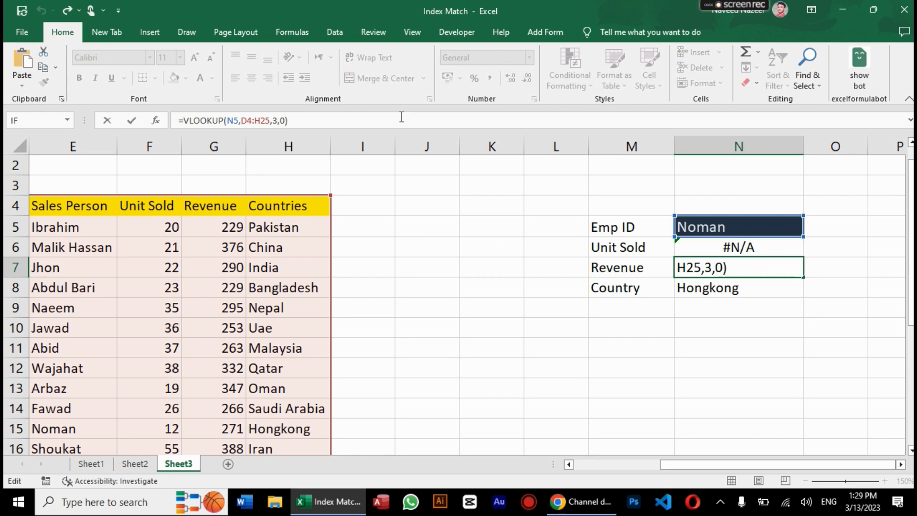
{"action": "key", "text": "Left"}
{"action": "key", "text": "Left"}
{"action": "key", "text": "Left"}
{"action": "key", "text": "shift+Left"}
{"action": "type", "text": "4"}
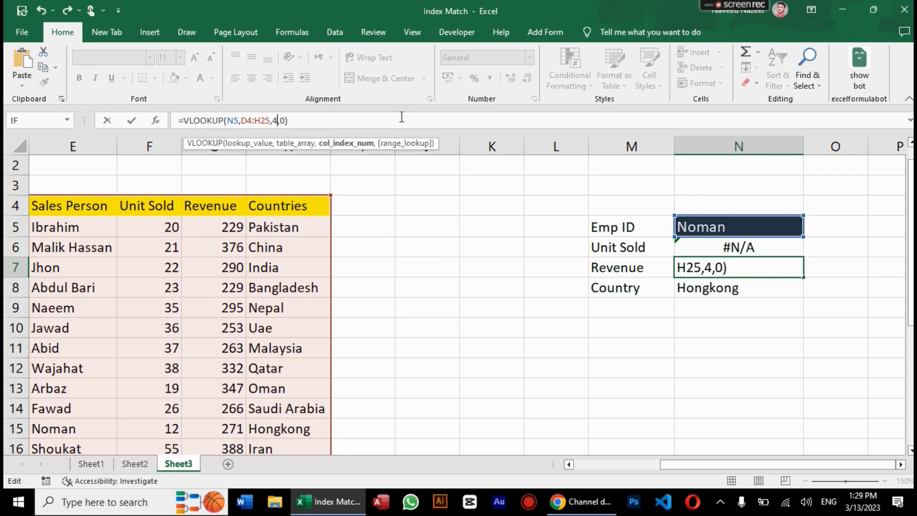
{"action": "key", "text": "Return"}
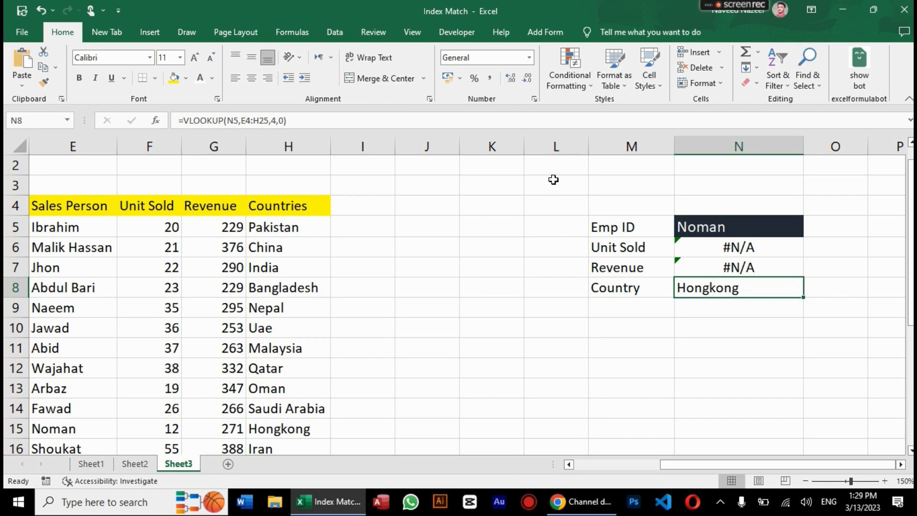
Step: Replace the formula in the Country cell N8 with =VLOOKUP(N5,D4:H25,5,0)
{"action": "left_click", "coordinate": [436, 118]}
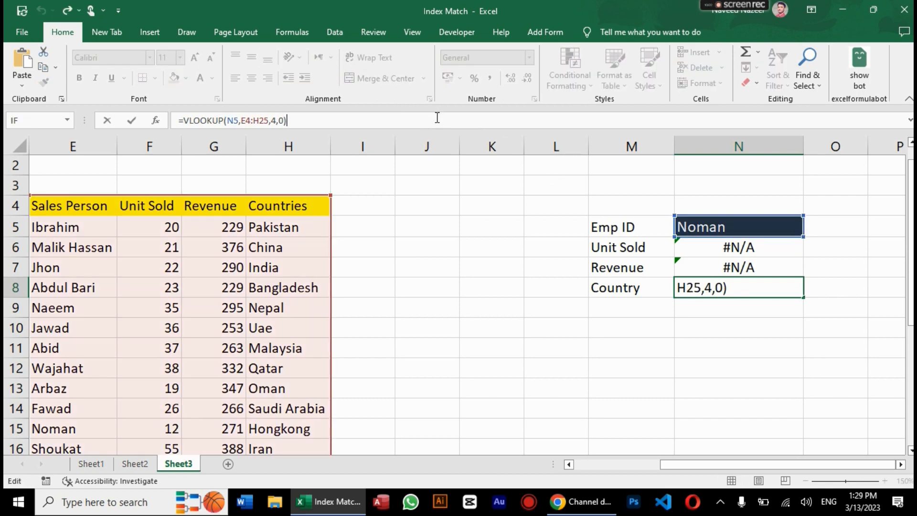
{"action": "key", "text": "ctrl+a"}
{"action": "key", "text": "ctrl+v"}
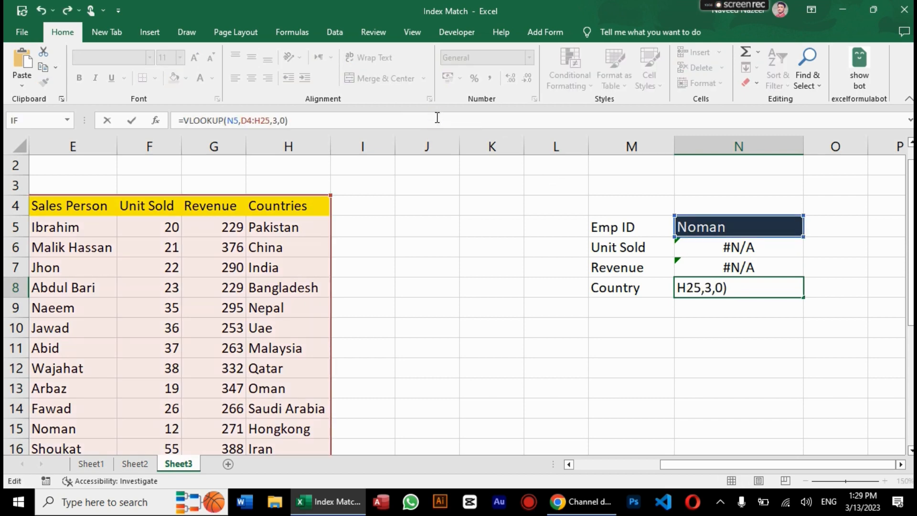
{"action": "key", "text": "Left"}
{"action": "key", "text": "Left"}
{"action": "key", "text": "Left"}
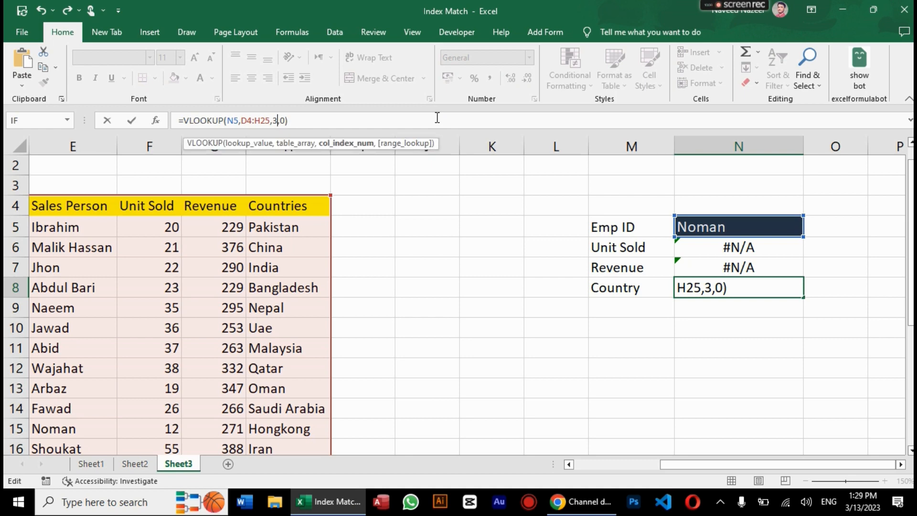
{"action": "key", "text": "BackSpace"}
{"action": "type", "text": "5"}
{"action": "key", "text": "Return"}
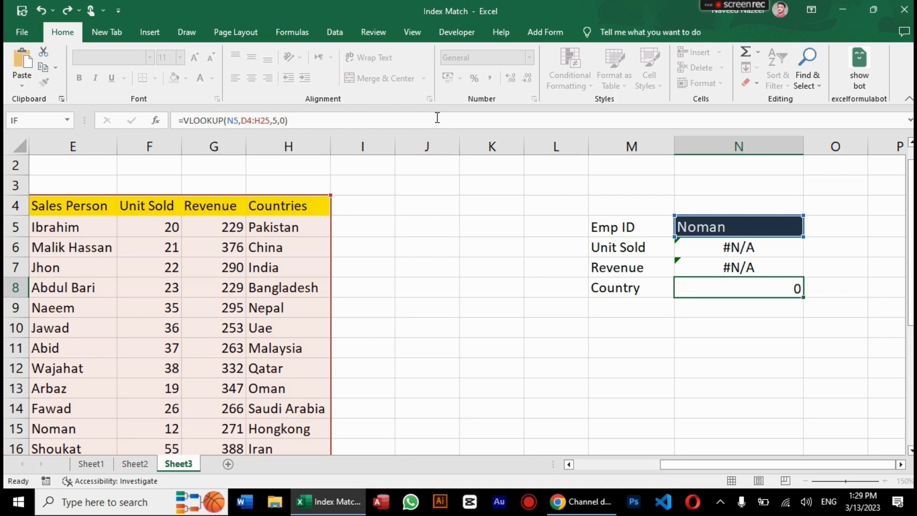
Step: Replace the name in lookup cell N5 with the Emp ID listed in D6 to test the lookup panel
{"action": "left_click", "coordinate": [738, 224]}
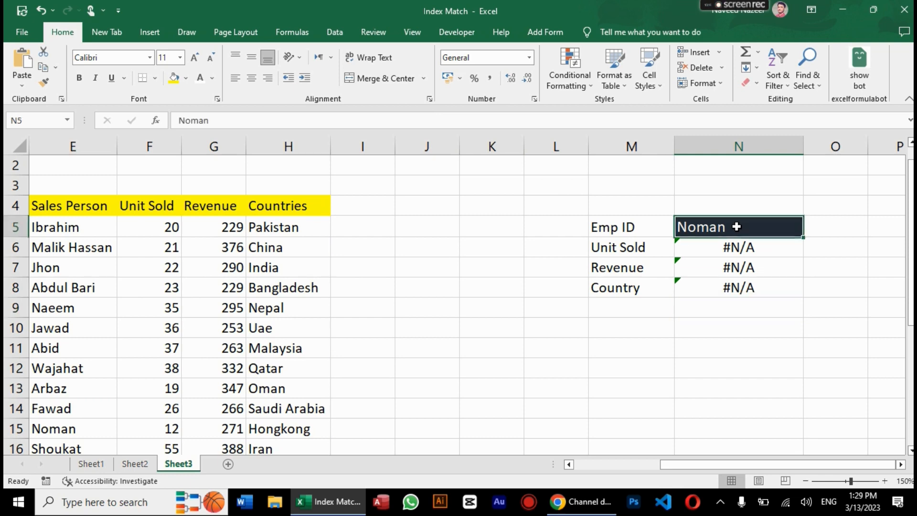
{"action": "type", "text": "1002"}
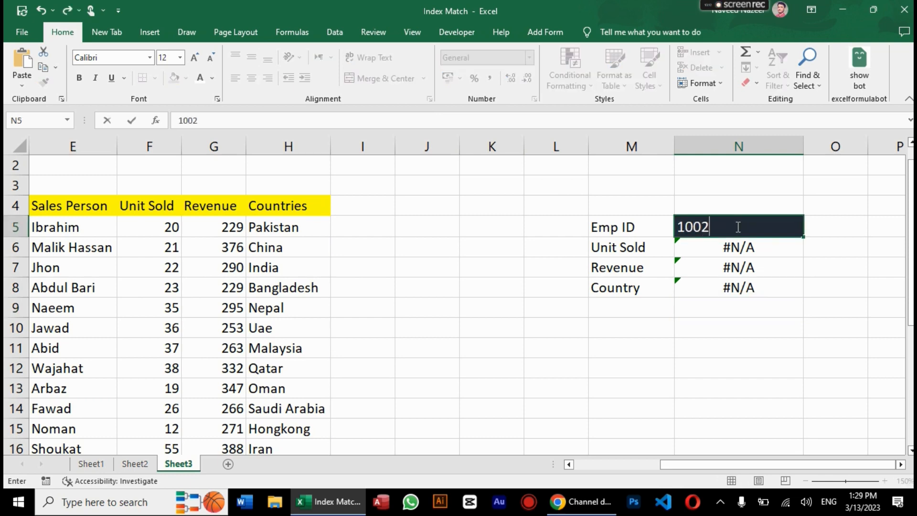
{"action": "key", "text": "Return"}
{"action": "left_click_drag", "start_coordinate": [733, 461], "coordinate": [706, 473]}
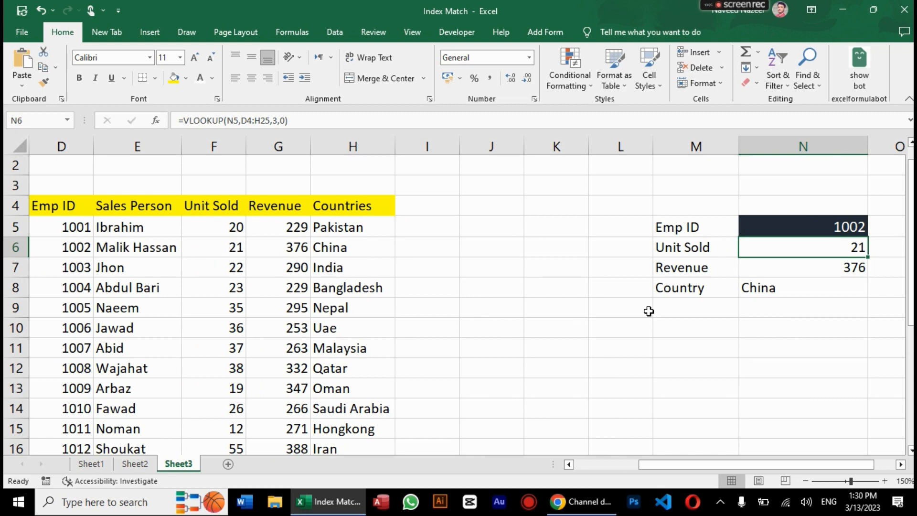
{"action": "left_click", "coordinate": [577, 341]}
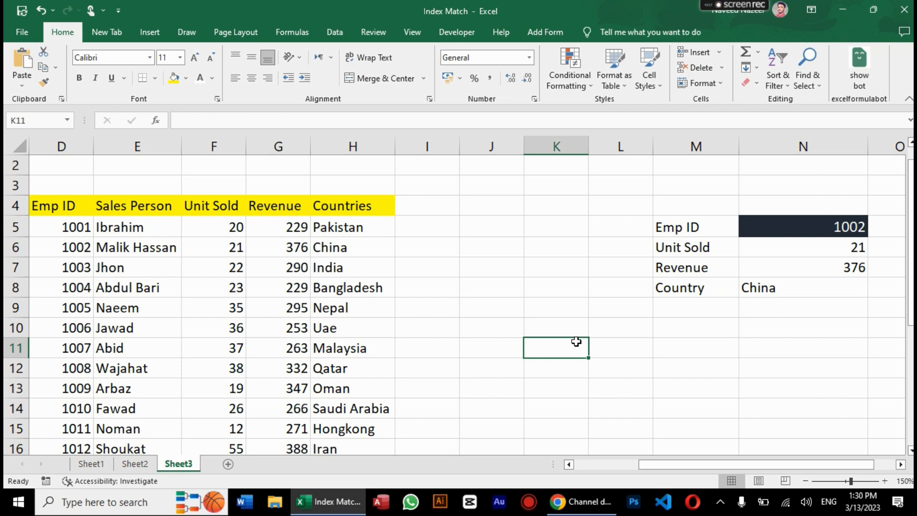